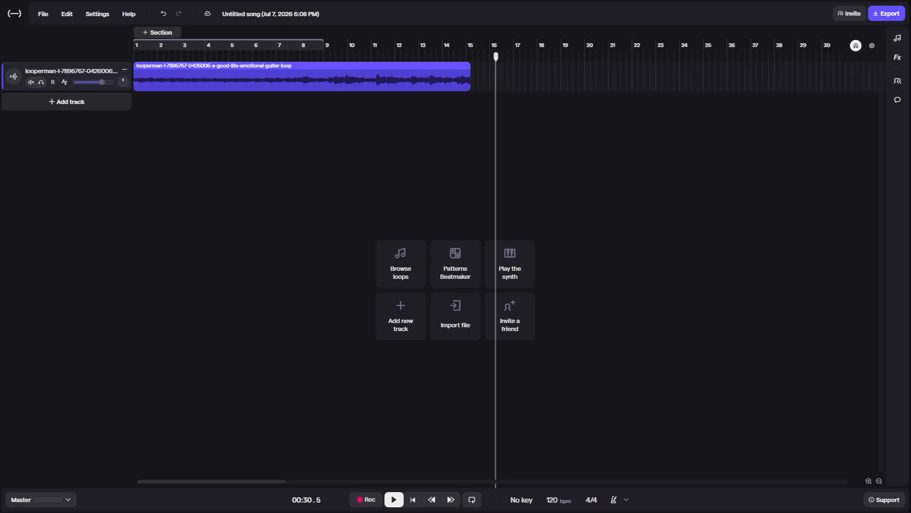
Set the song tempo to 135 BPM without adjusting the existing audio to the new tempo.
click(558, 500)
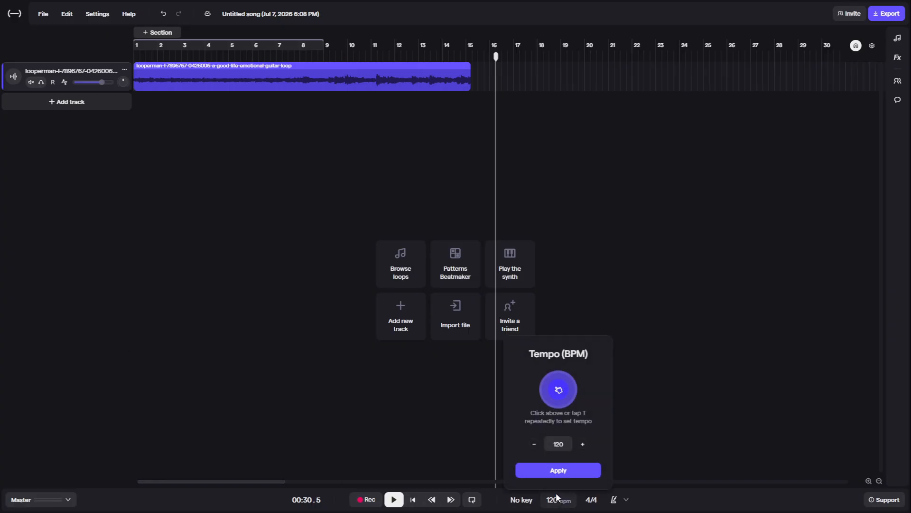
click(570, 449)
text(135)
click(556, 470)
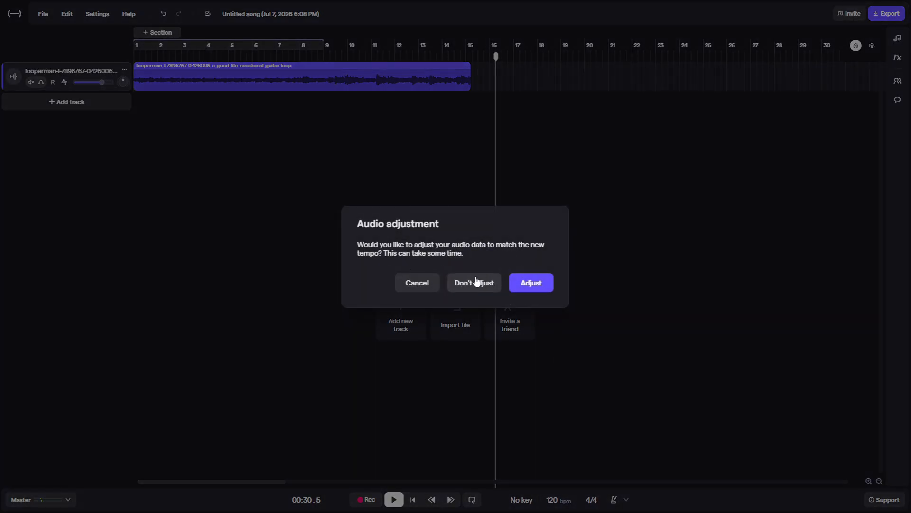
click(477, 282)
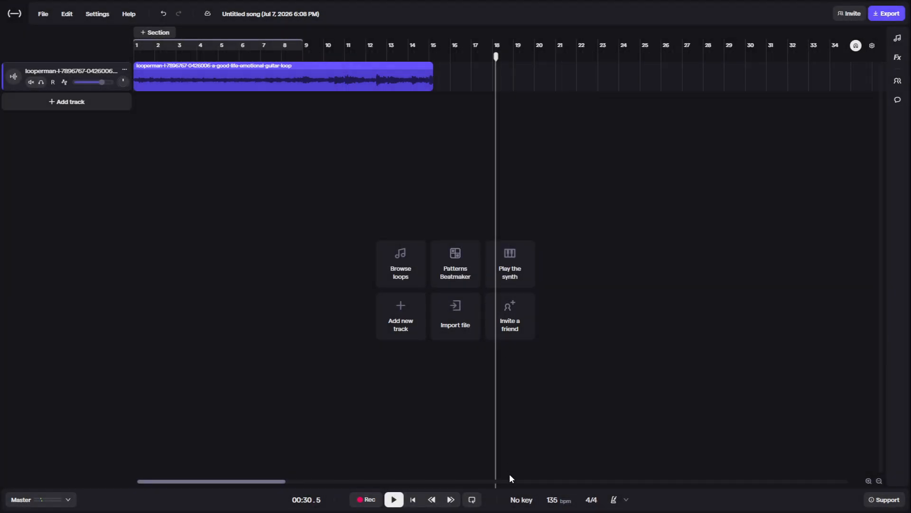
Set the song key to E-flat minor.
click(522, 500)
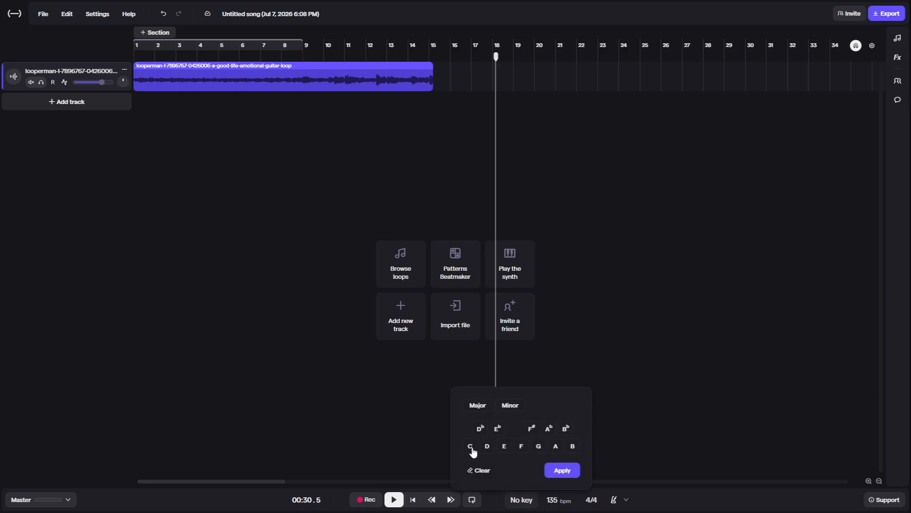
click(498, 428)
click(510, 405)
click(563, 470)
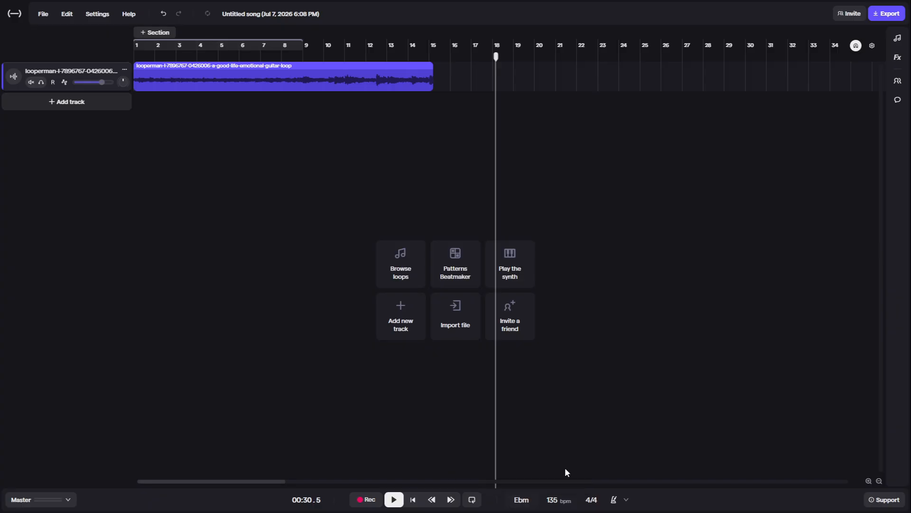
click(126, 102)
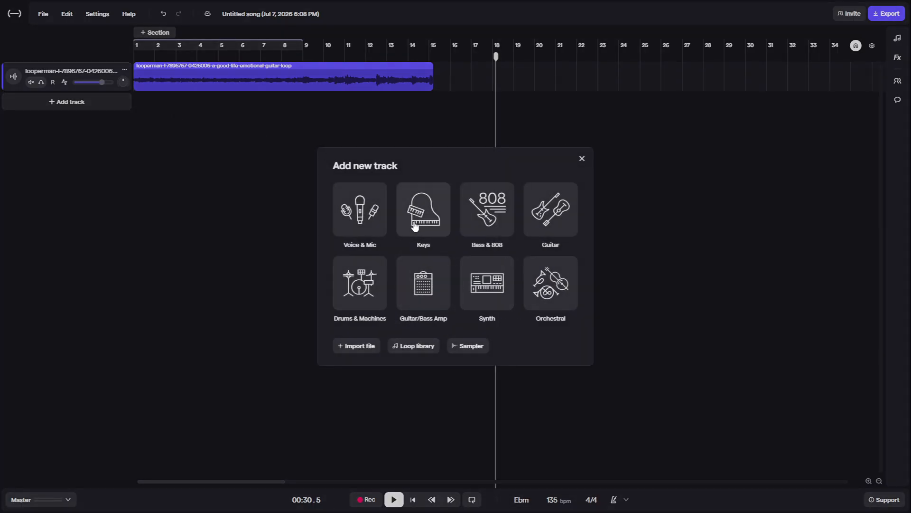
click(443, 209)
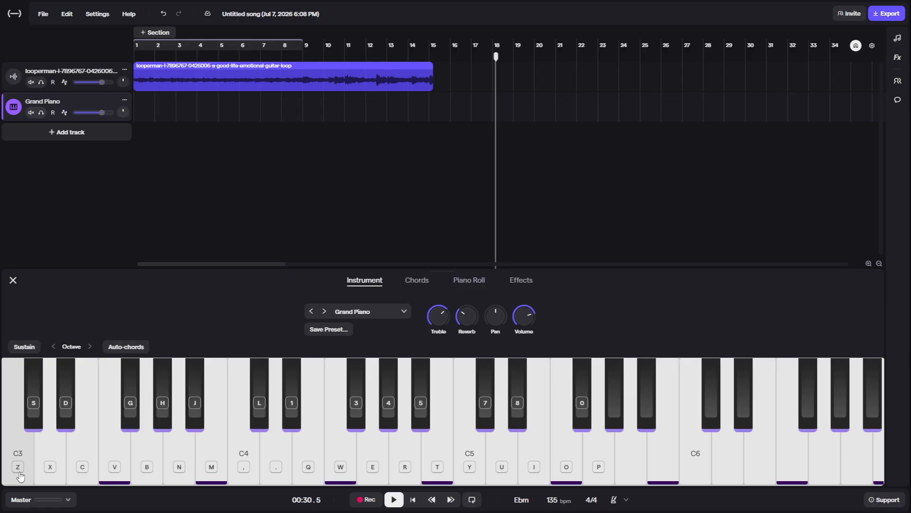
click(52, 417)
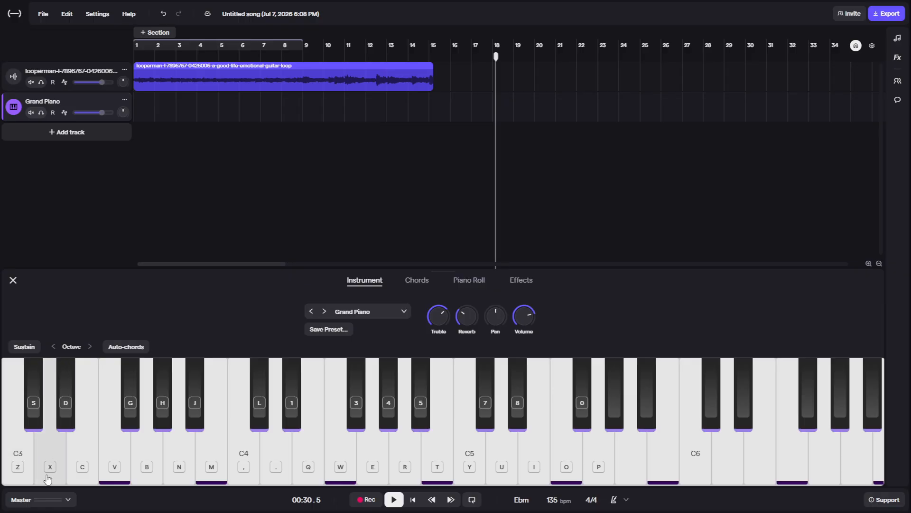
click(66, 424)
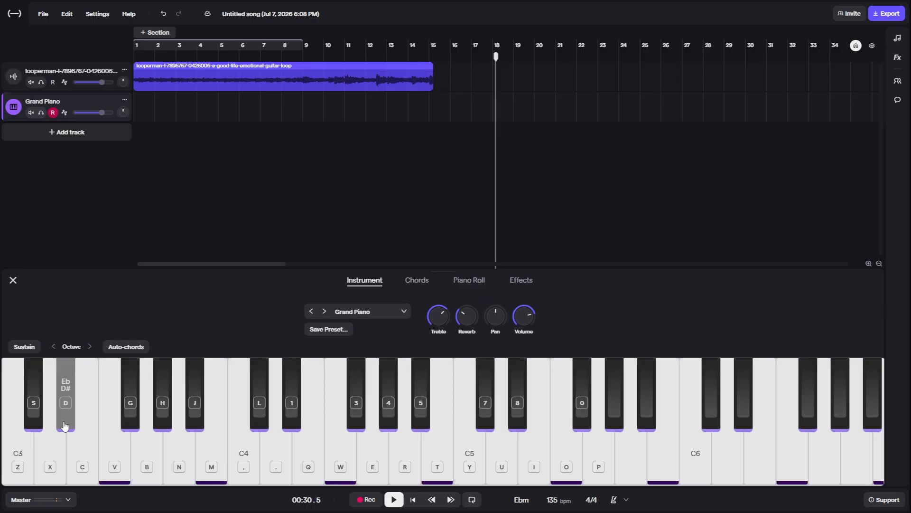
drag(66, 425, 76, 420)
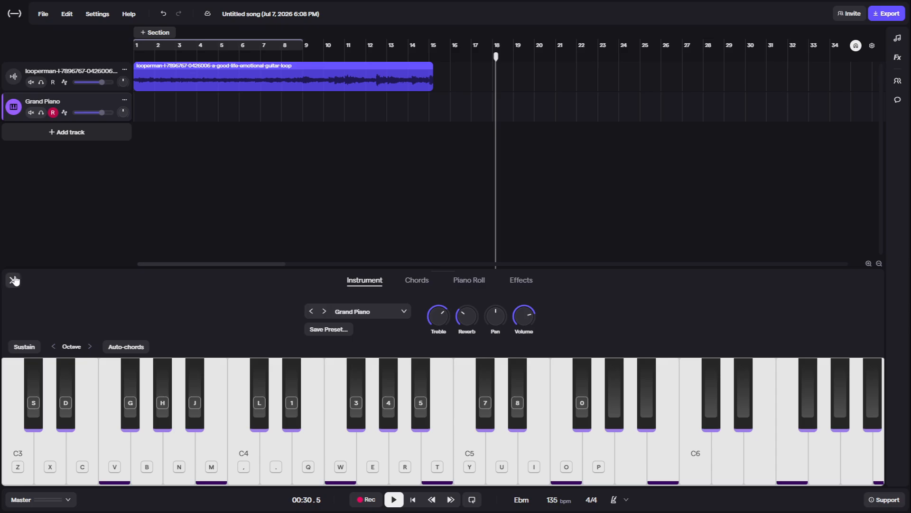
click(11, 279)
key(Delete)
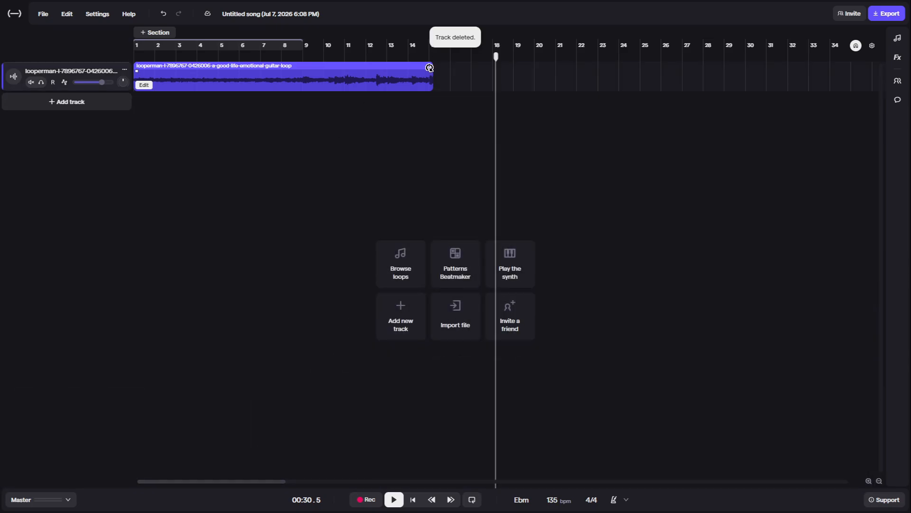
Loop the guitar clip out to bar 17 and turn on cycle playback for bars 1 through 8.
drag(431, 67, 470, 68)
click(293, 47)
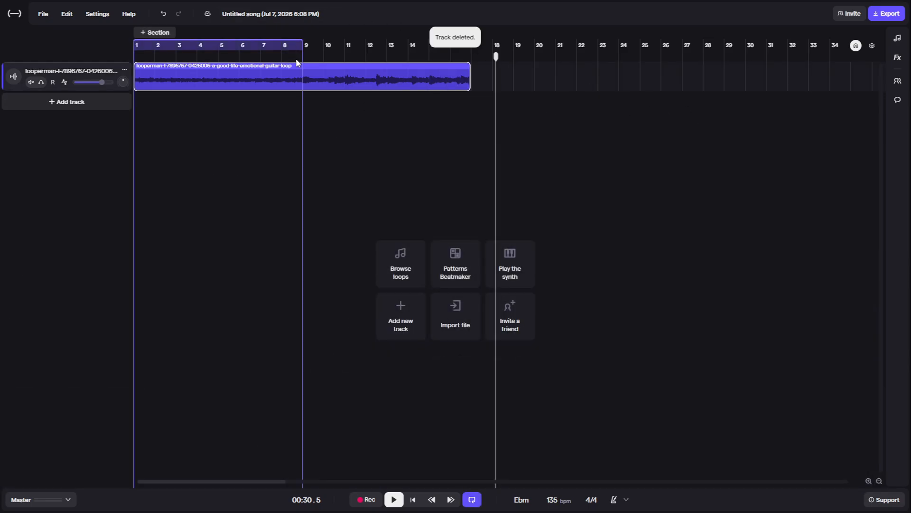
Play the song from the start and turn the guitar loop track's reverb down to a low amount.
click(12, 81)
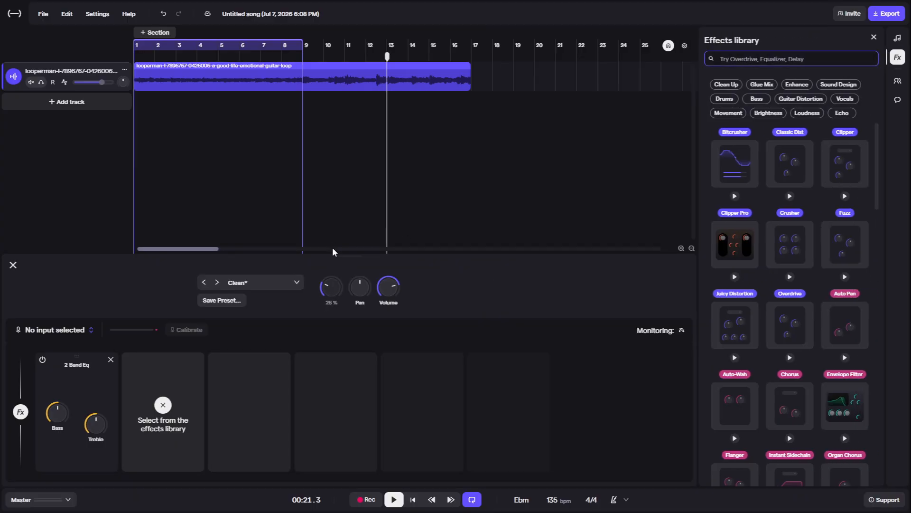
click(413, 500)
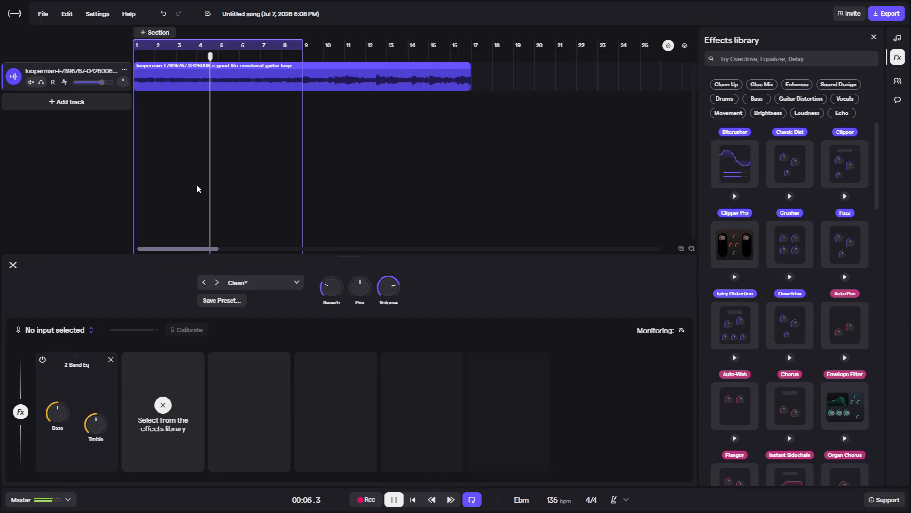
mouse_move(329, 290)
drag(329, 291, 336, 310)
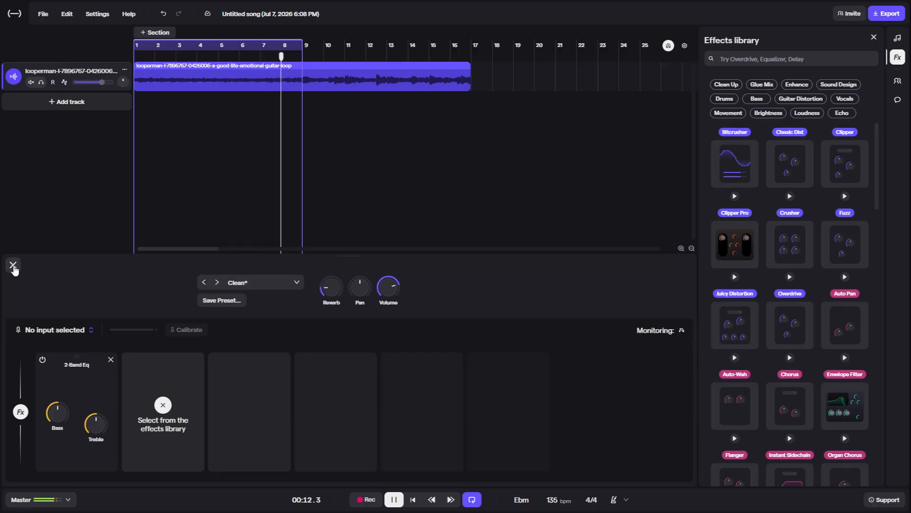
click(13, 266)
key(space)
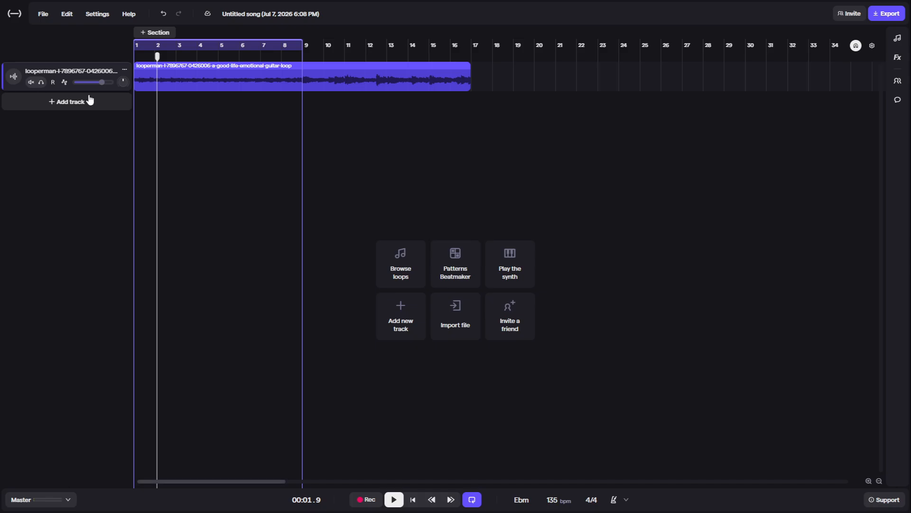
Import JM_TT_121_vocals_room_lofi_daydreams_Ebmin on a new track and time-stretch its clip to end at bar 9.
click(475, 325)
click(485, 352)
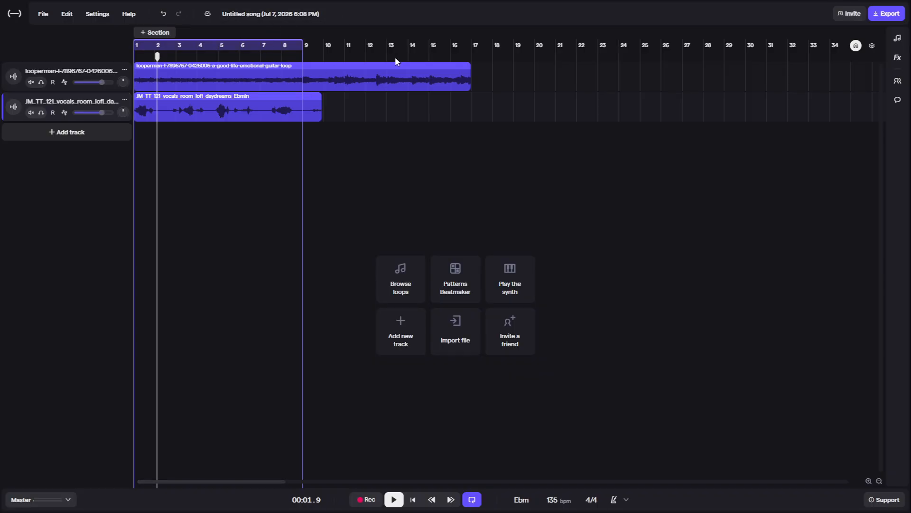
mouse_move(144, 68)
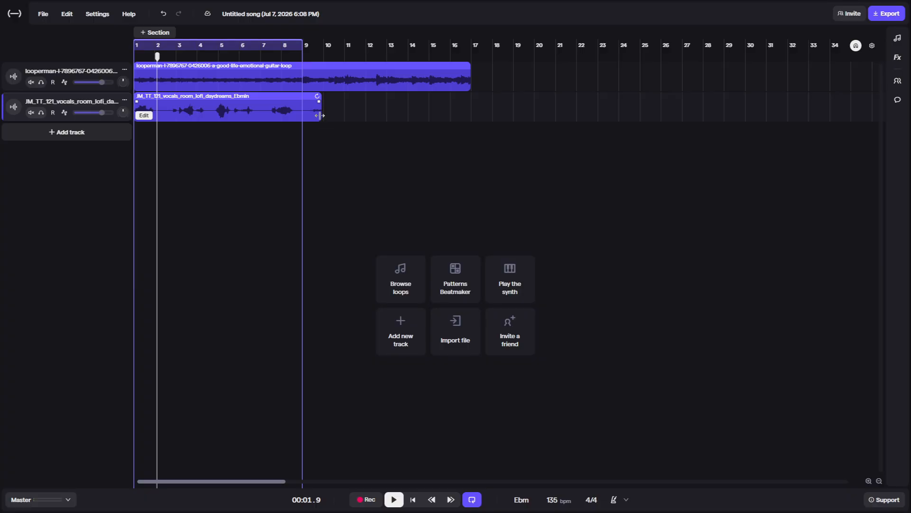
click(266, 113)
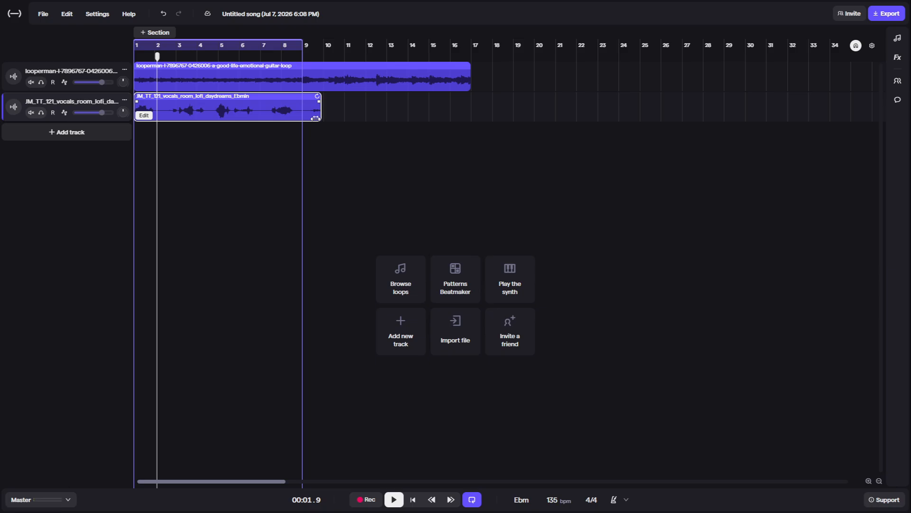
drag(315, 118, 301, 118)
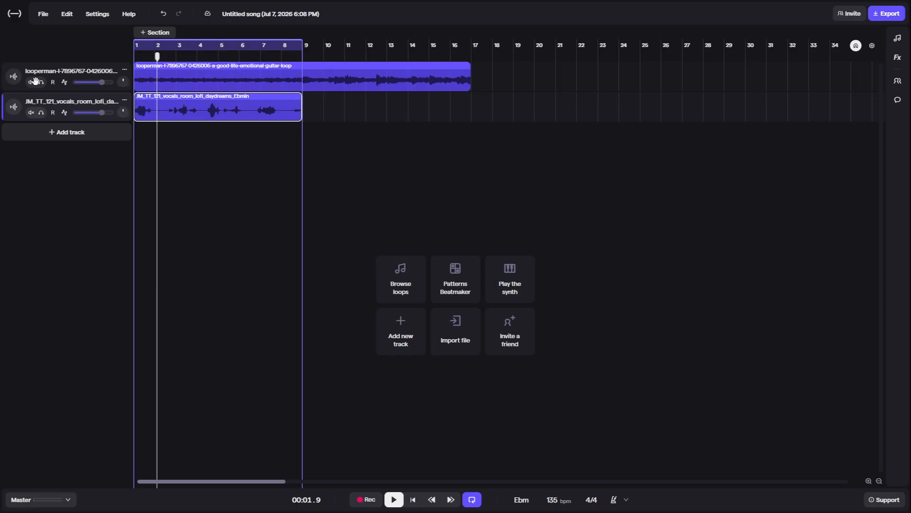
Solo the vocal track, listen to it through the cycle region, and turn solo off again.
click(32, 113)
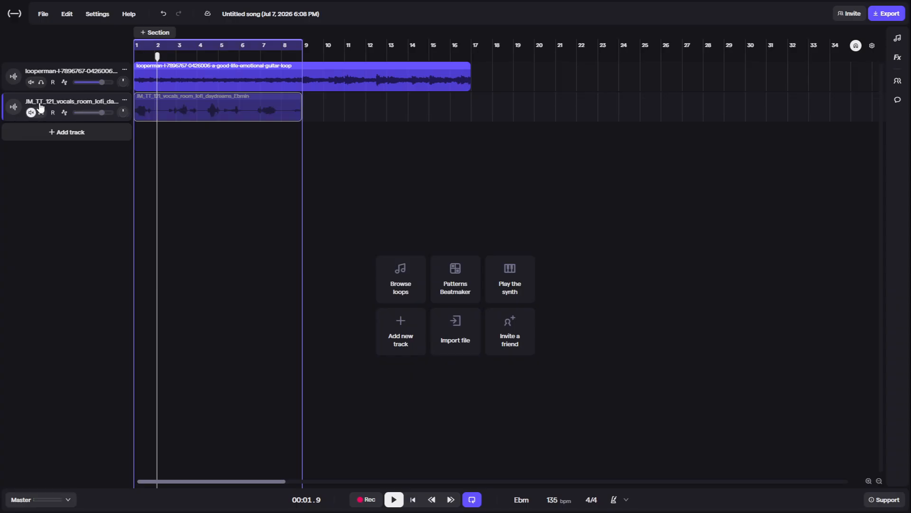
click(41, 113)
key(space)
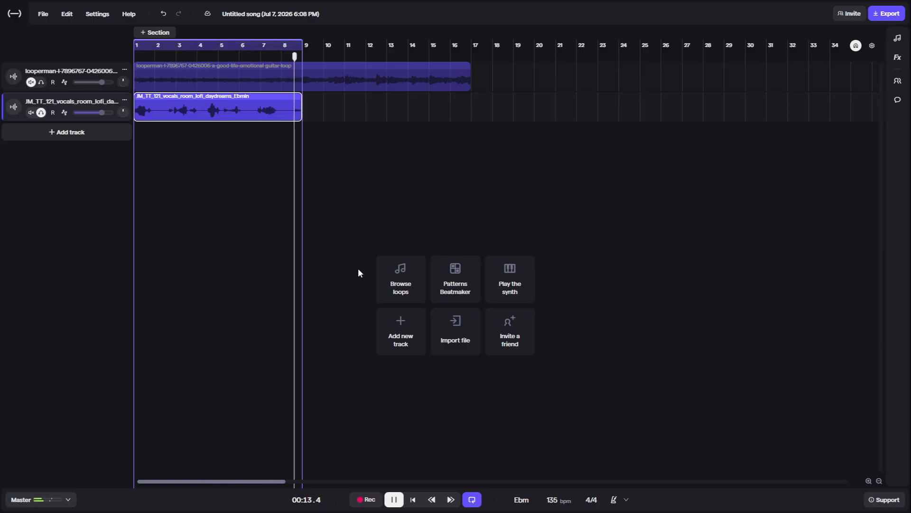
key(space)
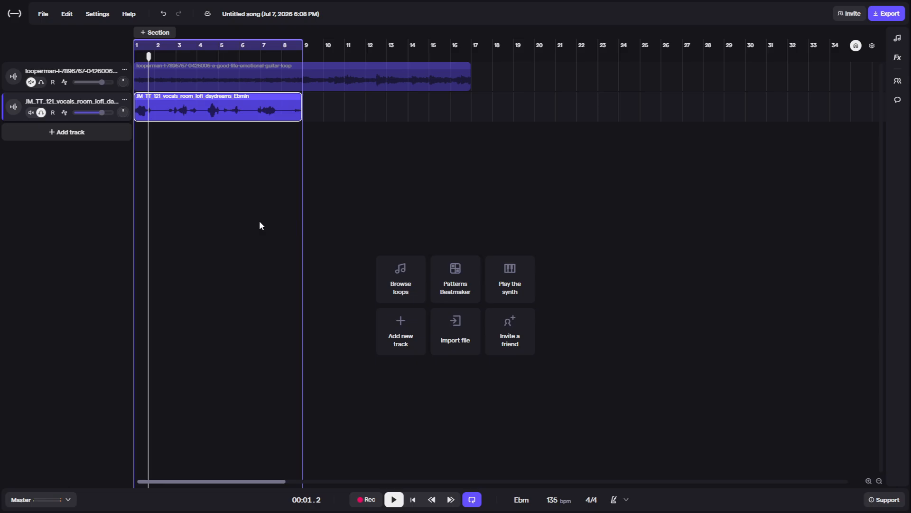
click(41, 112)
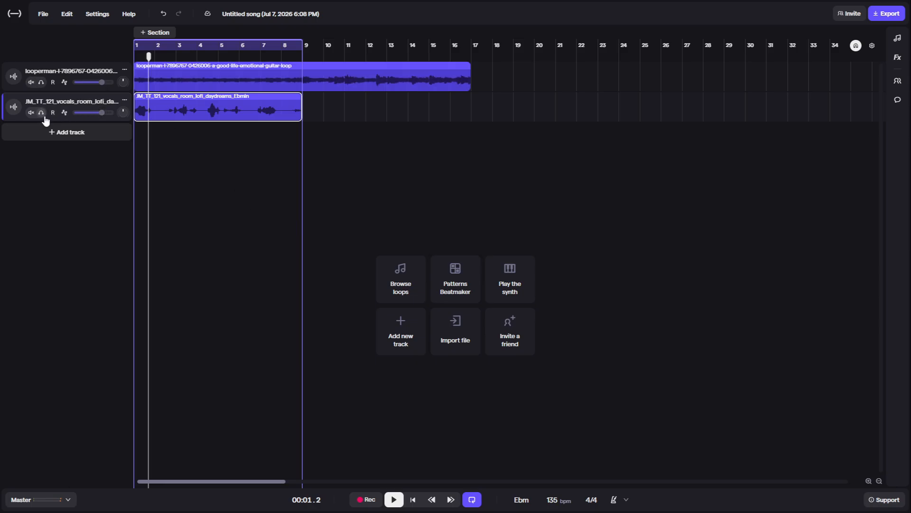
Play both tracks from the start and add a moderate amount of reverb to the vocal track.
click(412, 499)
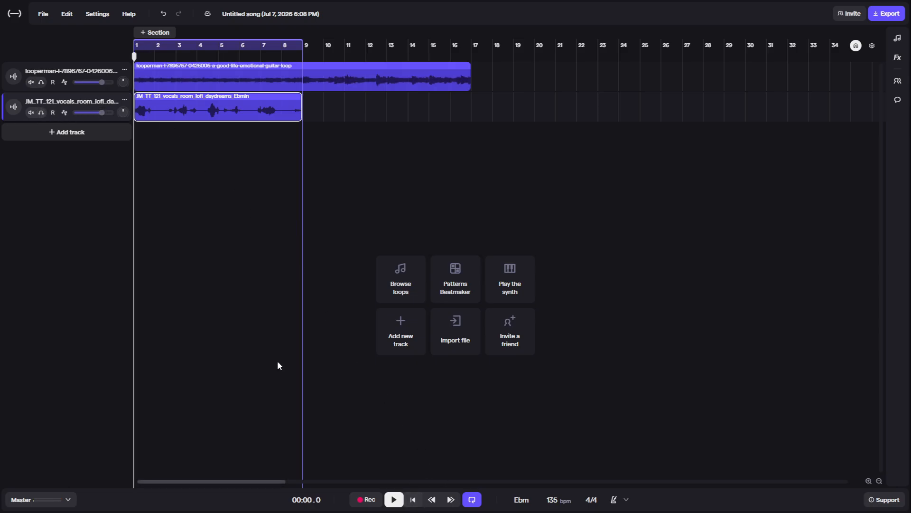
key(space)
click(13, 106)
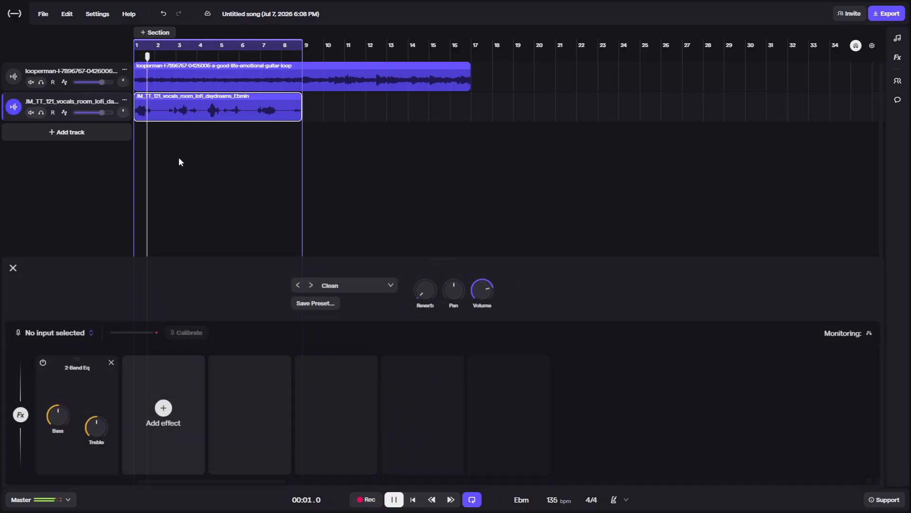
click(163, 407)
drag(331, 287, 337, 253)
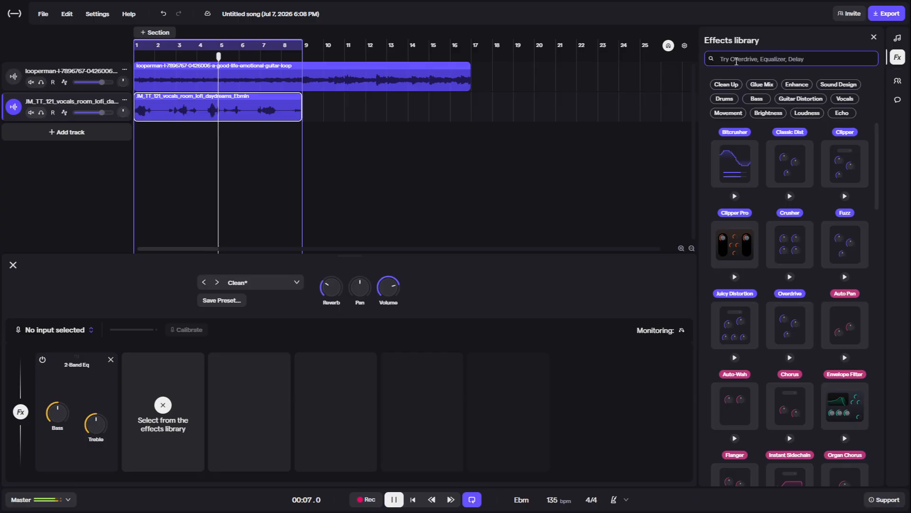
Add a Visual EQ effect to the vocal track and lower its band 1 to about -15.1 dB at 69.8 Hz.
text(vi)
click(849, 163)
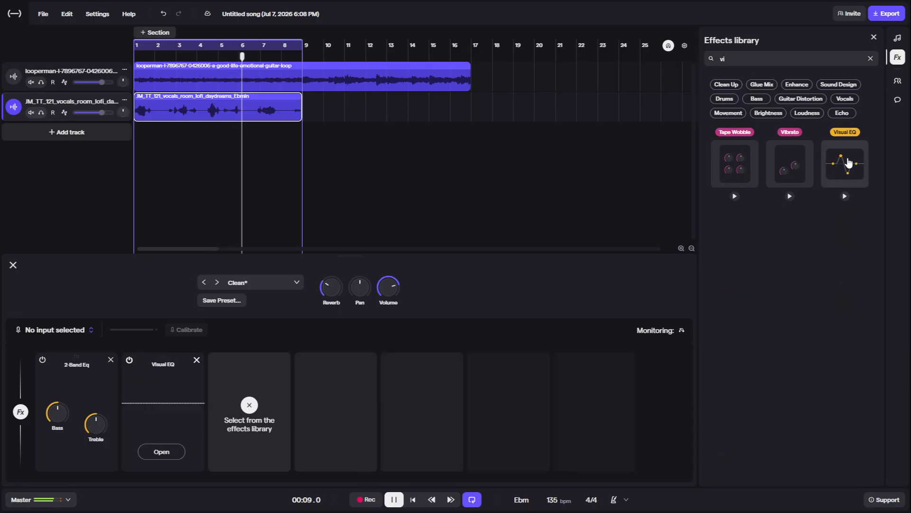
click(180, 455)
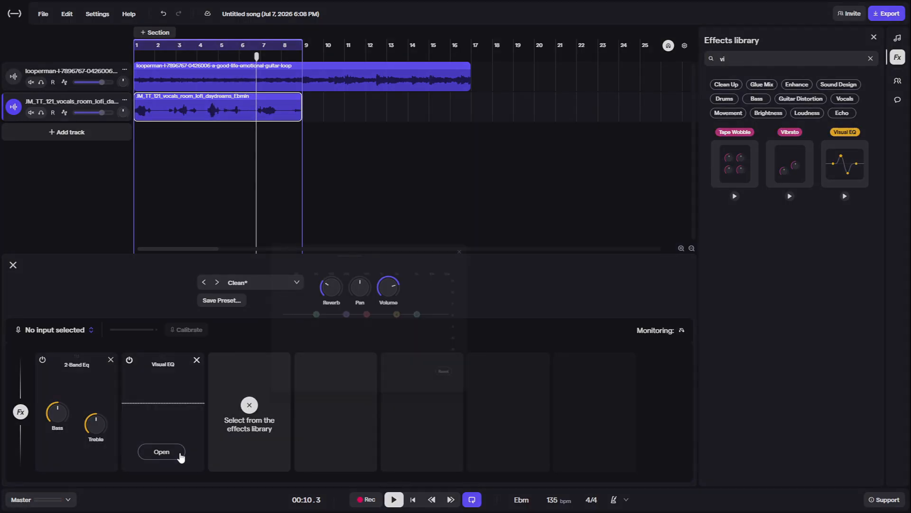
drag(379, 253, 389, 306)
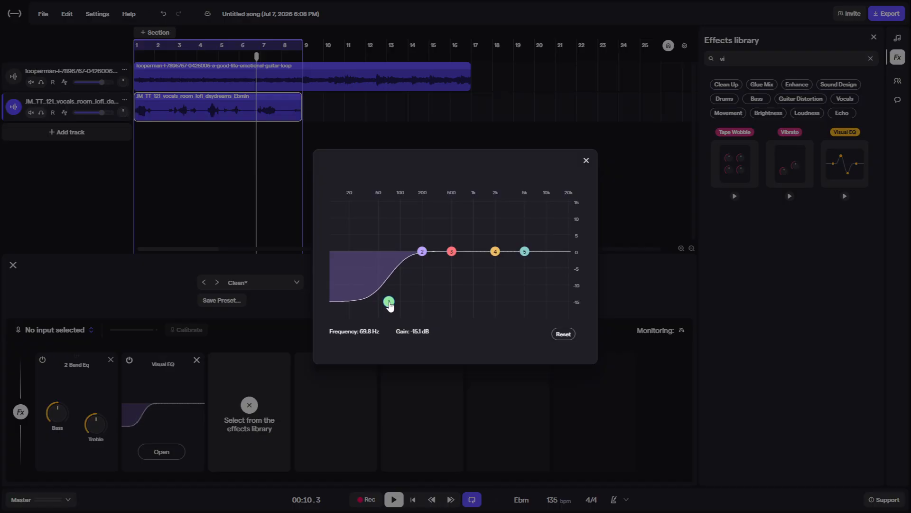
click(392, 479)
During playback from the start, set the vocal EQ's band 1 to about -20 dB at 93 Hz, band 2 to -17 dB at 139 Hz, band 3 to -4.3 dB at 541 Hz.
click(415, 501)
key(space)
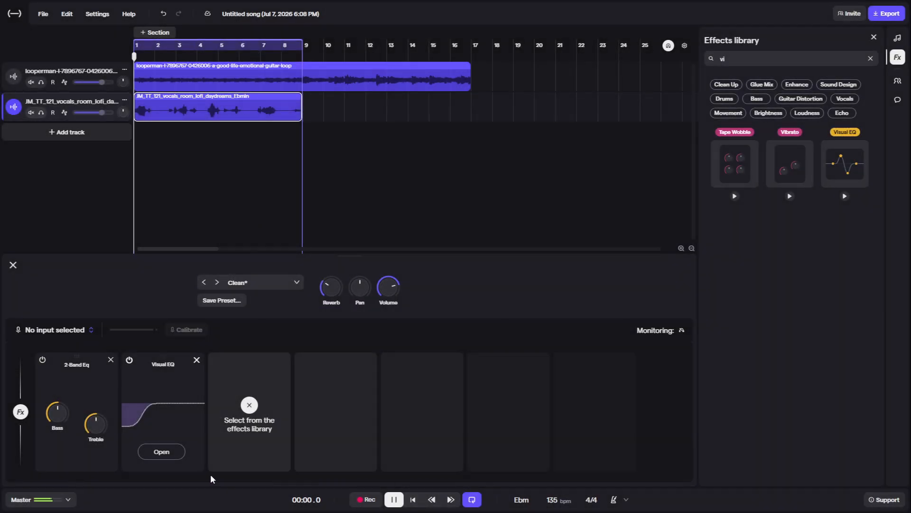
click(161, 451)
drag(389, 300, 400, 332)
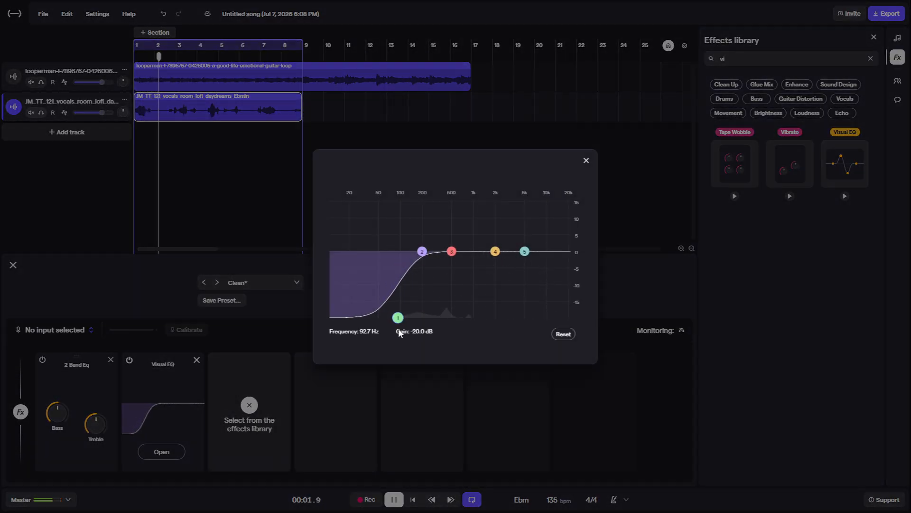
drag(422, 251, 412, 312)
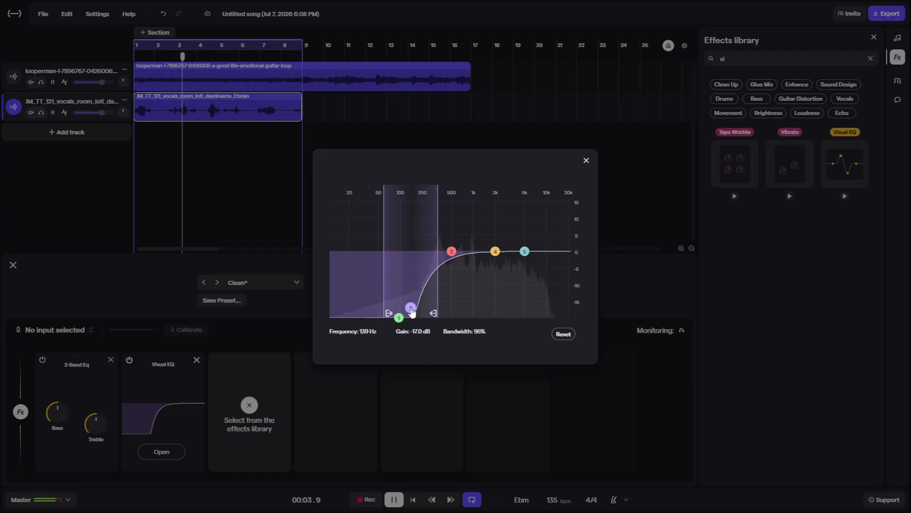
drag(451, 251, 455, 269)
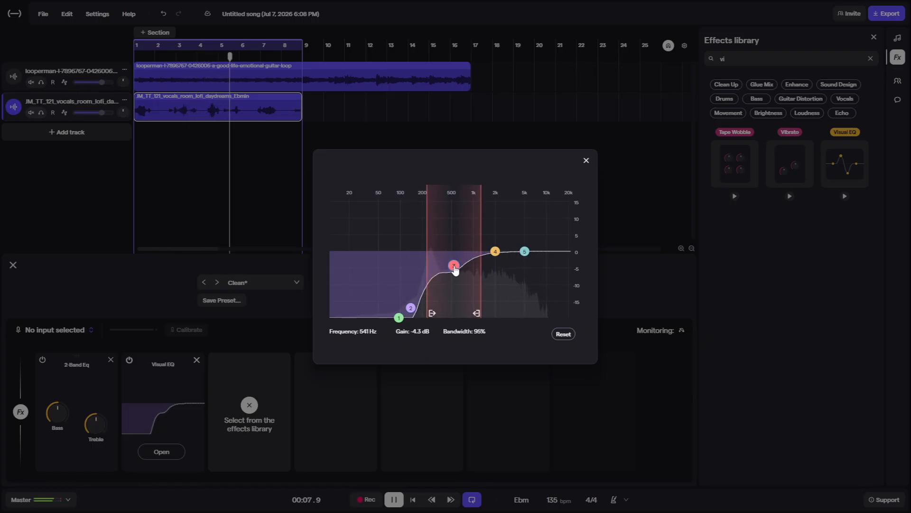
click(586, 160)
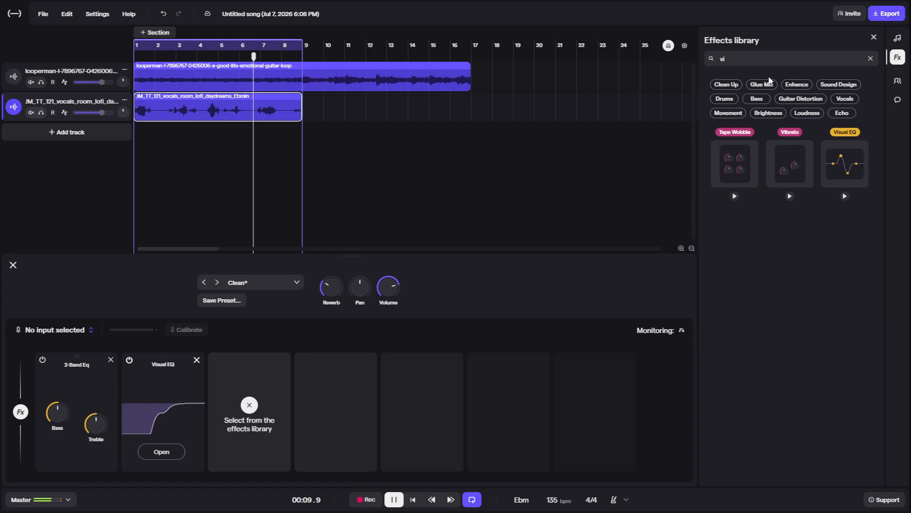
Add a Filter effect to the vocal track, set its low cut to 549 Hz and lower its high cut slightly.
drag(747, 61, 686, 65)
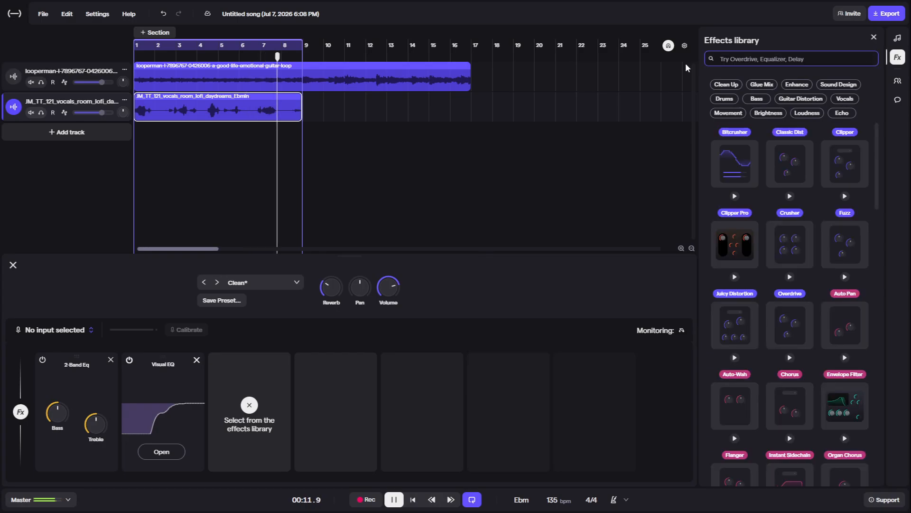
text(fil)
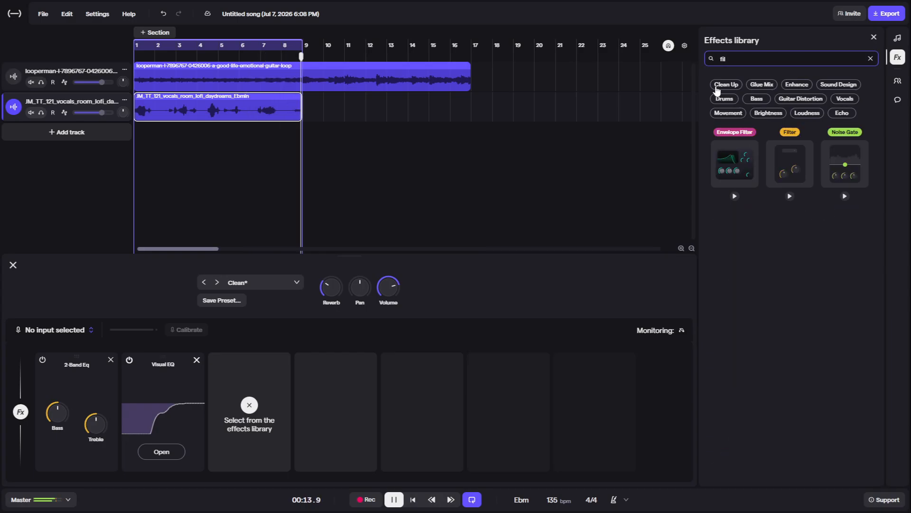
click(784, 159)
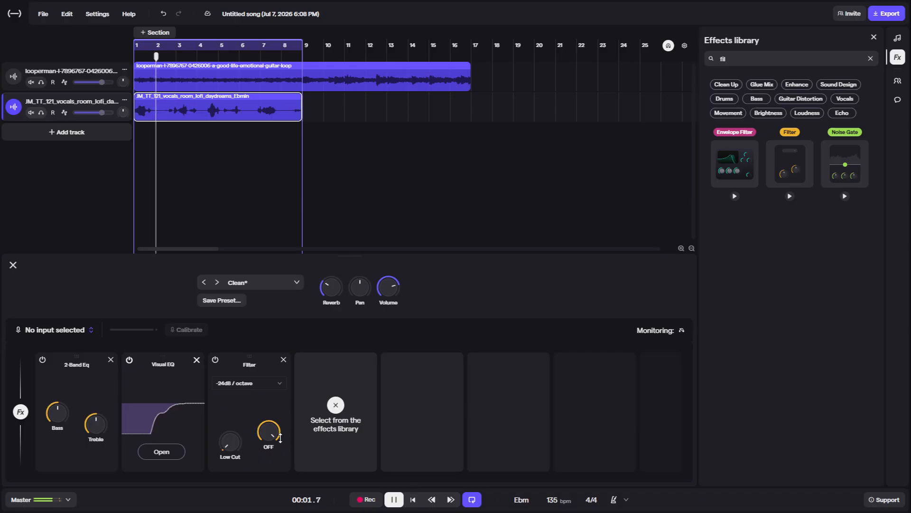
drag(243, 445, 249, 439)
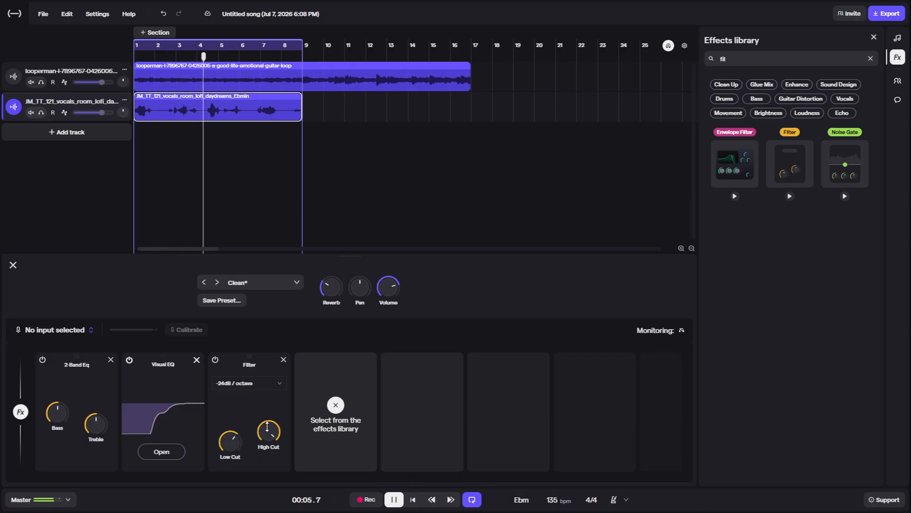
drag(268, 427, 267, 432)
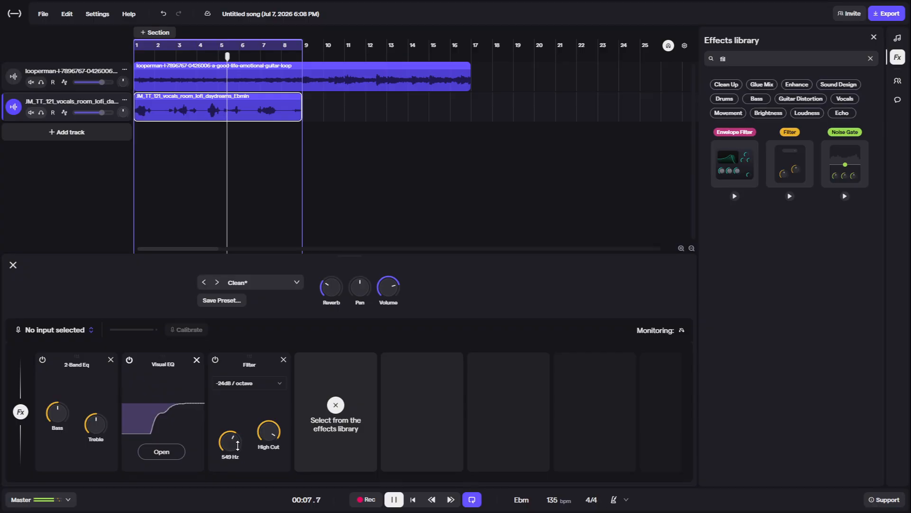
Add a second Visual EQ to the vocal track with band 3 at -6.6 dB and 899 Hz, bands 4 and 5 lowered about 4 to 6 dB.
drag(757, 59, 666, 71)
key(BackSpace)
text(vi)
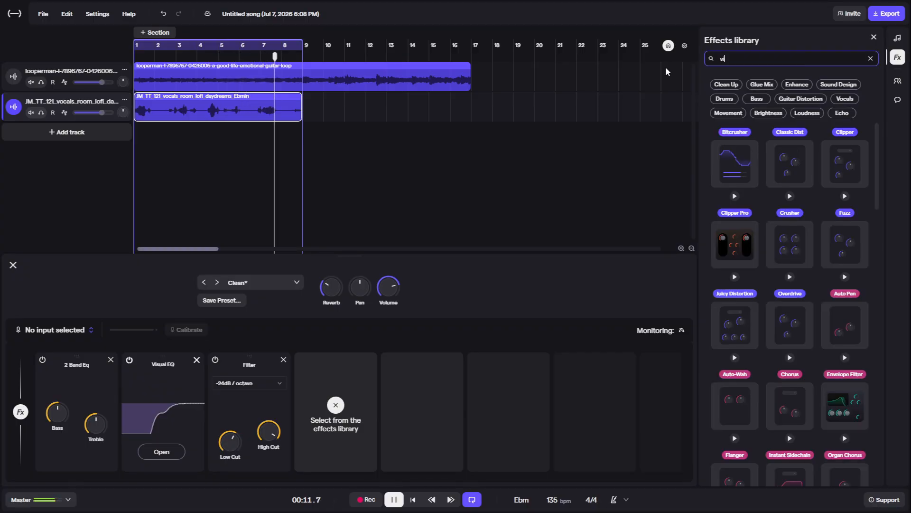
click(854, 155)
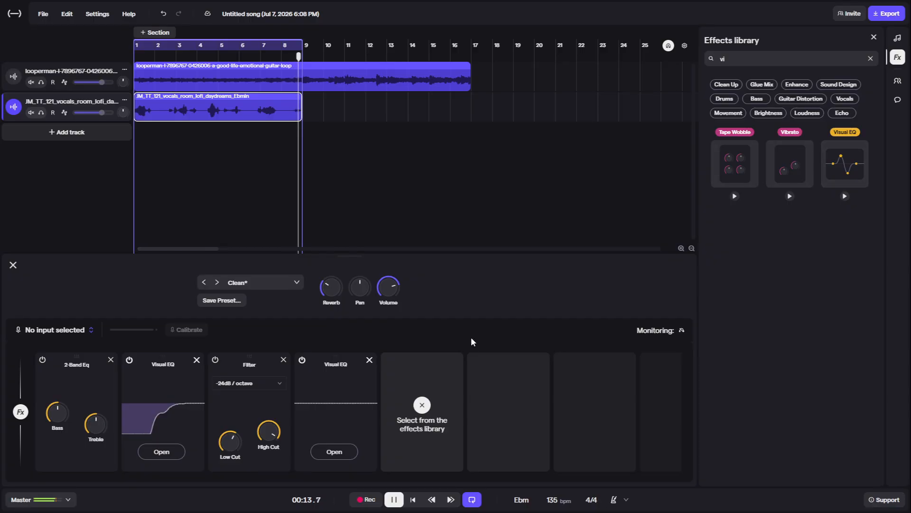
click(334, 451)
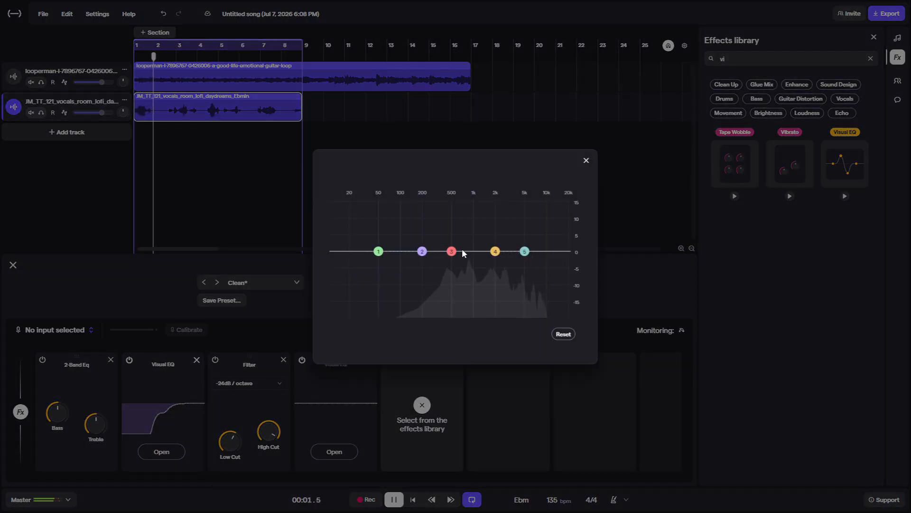
drag(452, 251, 520, 271)
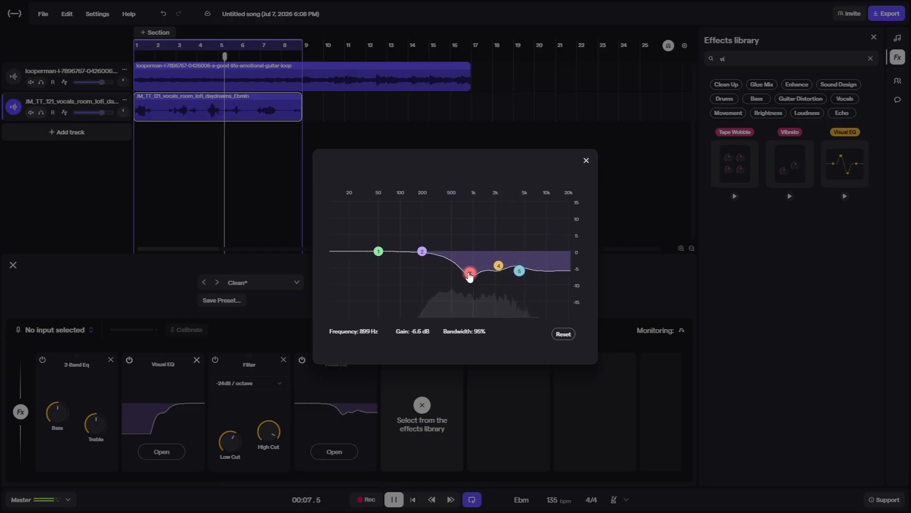
click(470, 273)
click(586, 161)
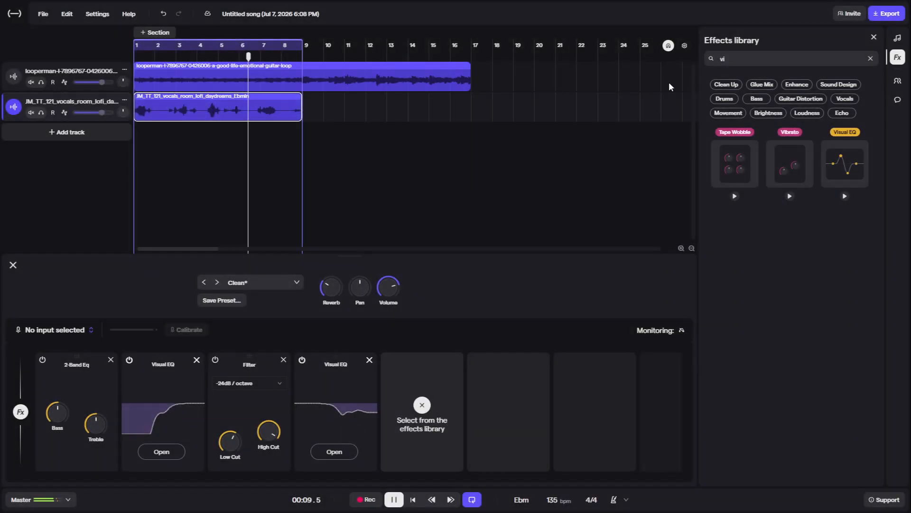
Solo the vocal track and add the standard Delay effect to the end of its effects chain.
click(41, 113)
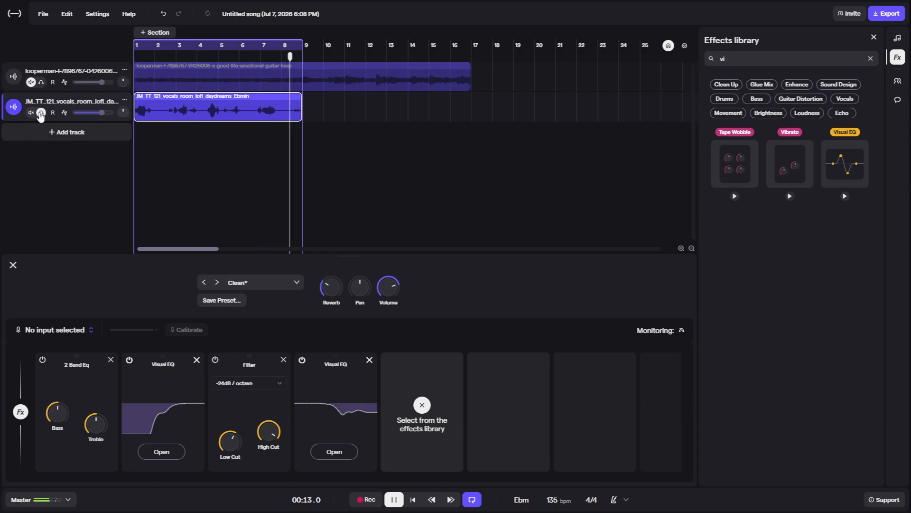
click(800, 52)
key(BackSpace)
key(BackSpace)
text(del)
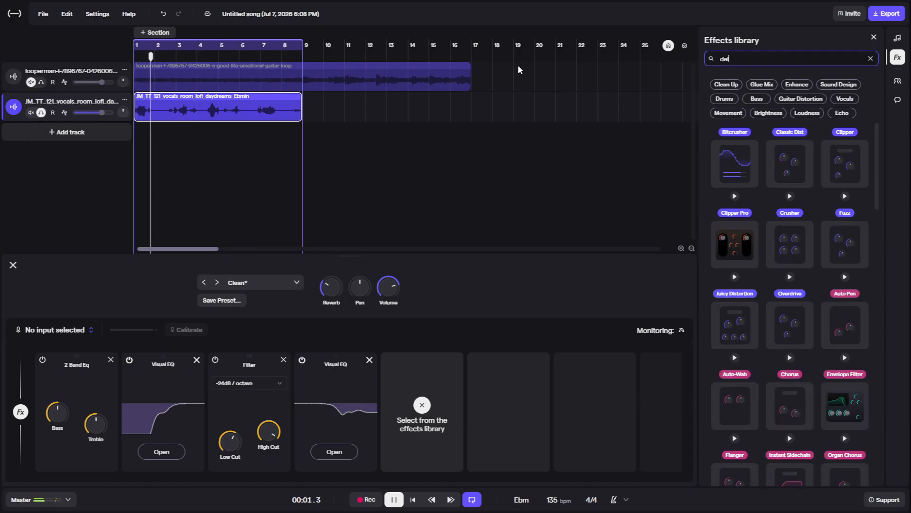
text(ay)
click(736, 161)
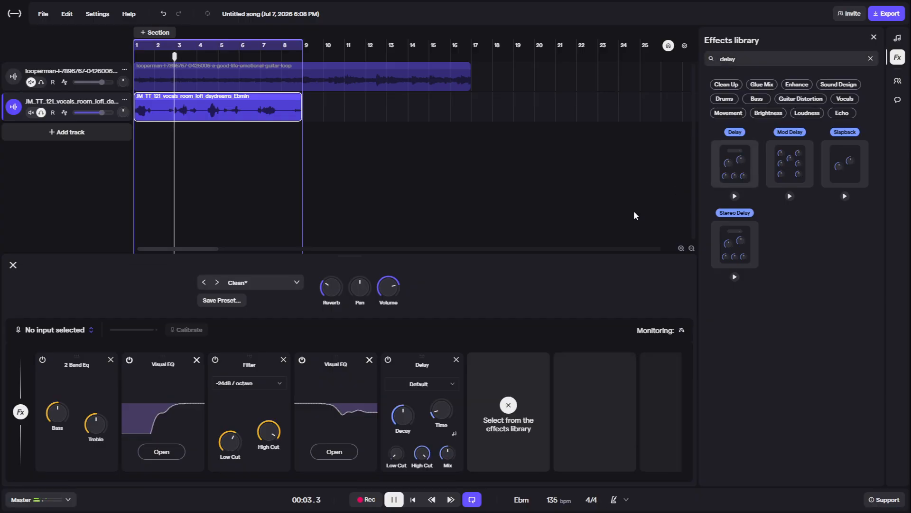
Sync the vocal delay's time to the tempo, raise its low cut, and turn the vocal track's solo off.
click(454, 435)
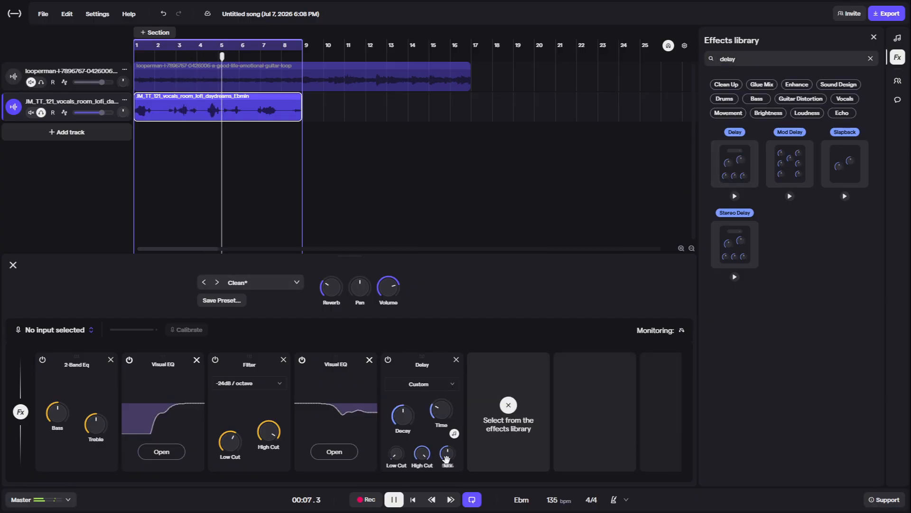
drag(397, 455, 421, 361)
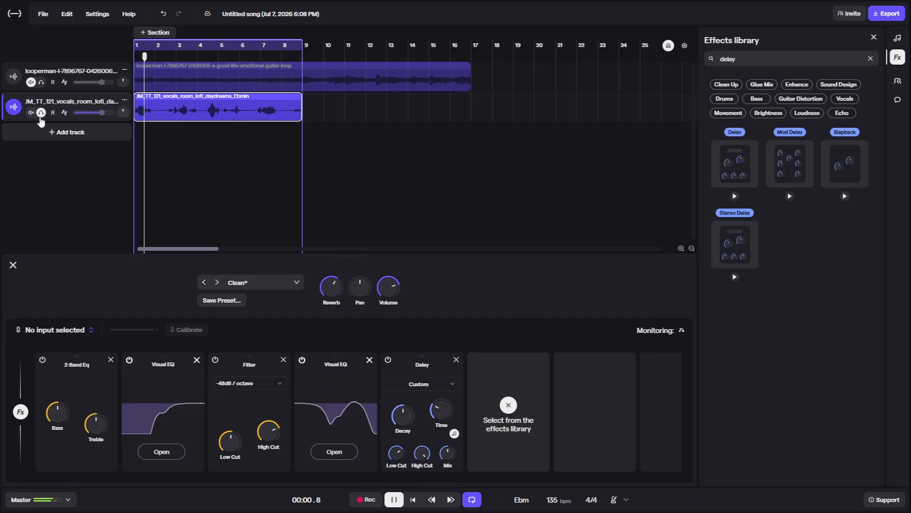
click(41, 113)
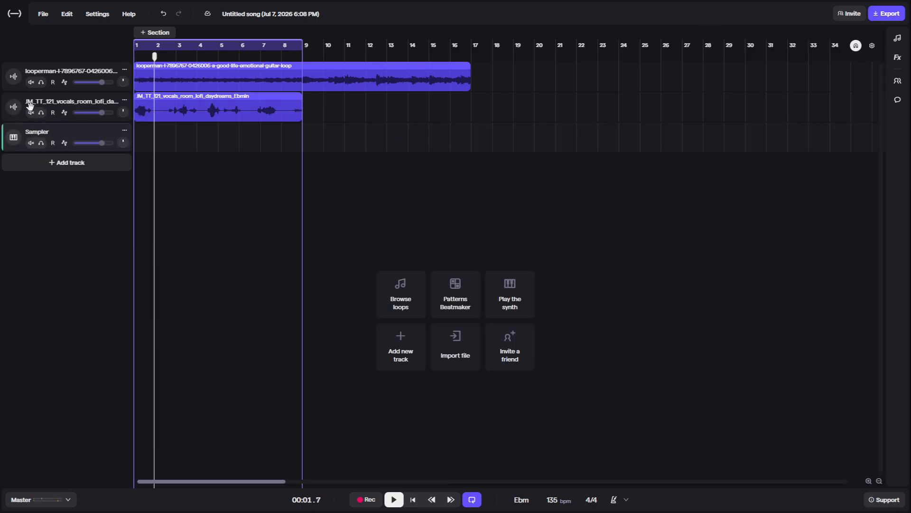
Mute the vocal track and open the clap sampler track's piano roll around the C3 row.
click(31, 113)
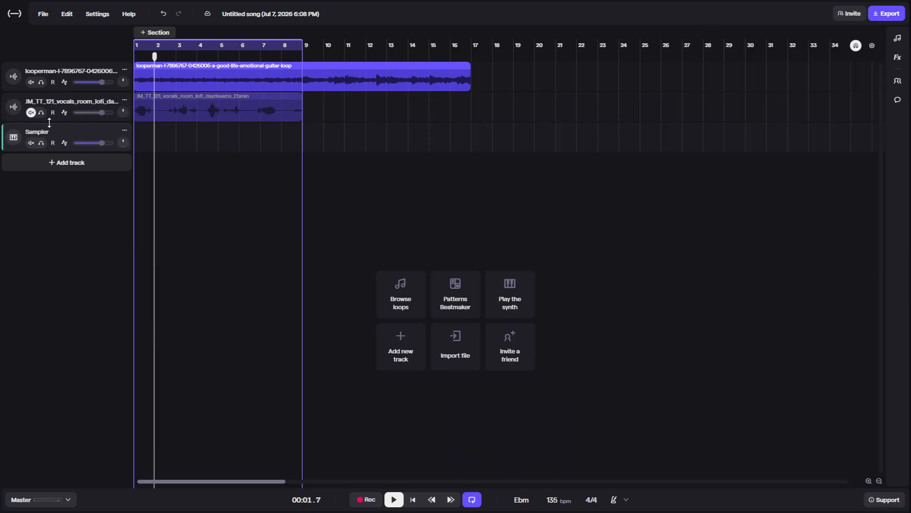
click(14, 139)
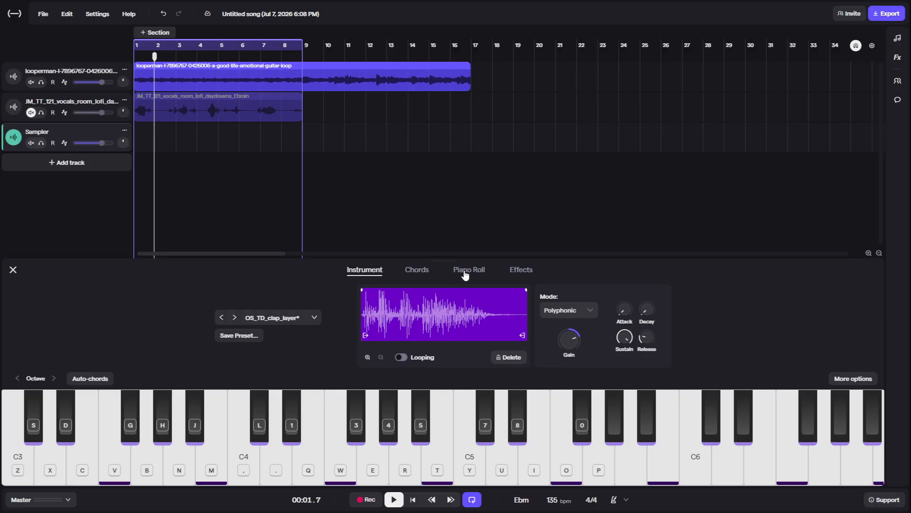
click(468, 269)
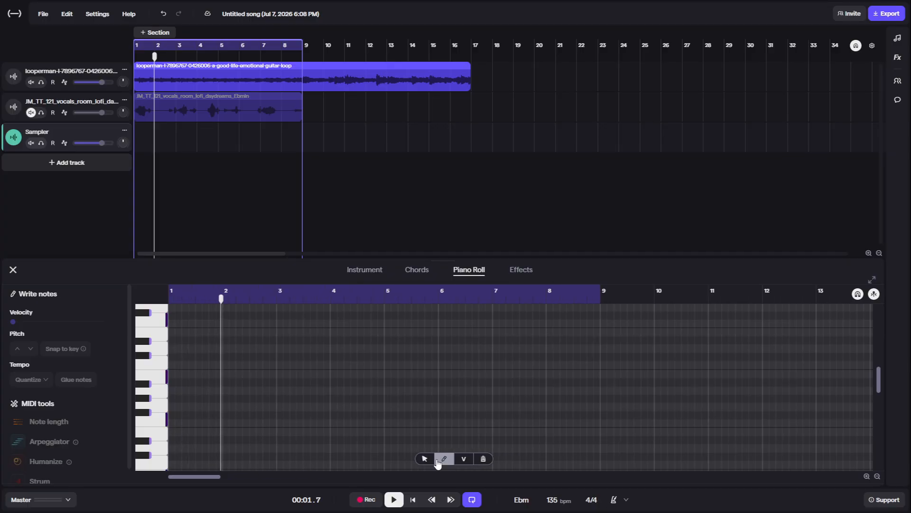
scroll(161, 452, down, 2)
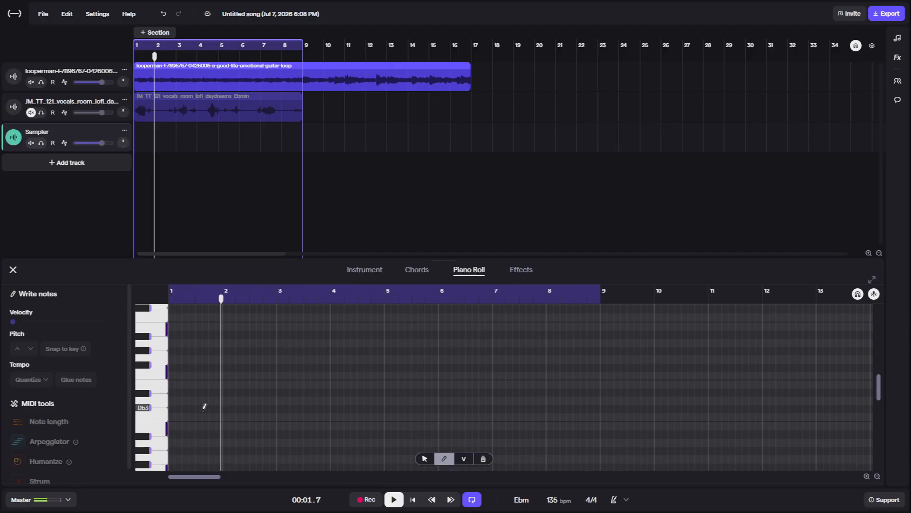
Write a C3 clap note on beat 3 of each of bars 1 to 8 during playback, and close the piano roll.
click(202, 417)
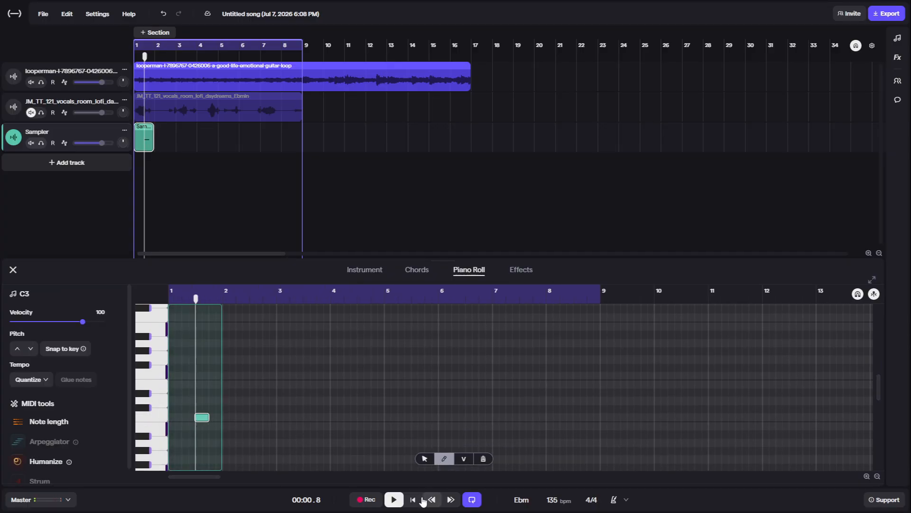
click(412, 499)
key(space)
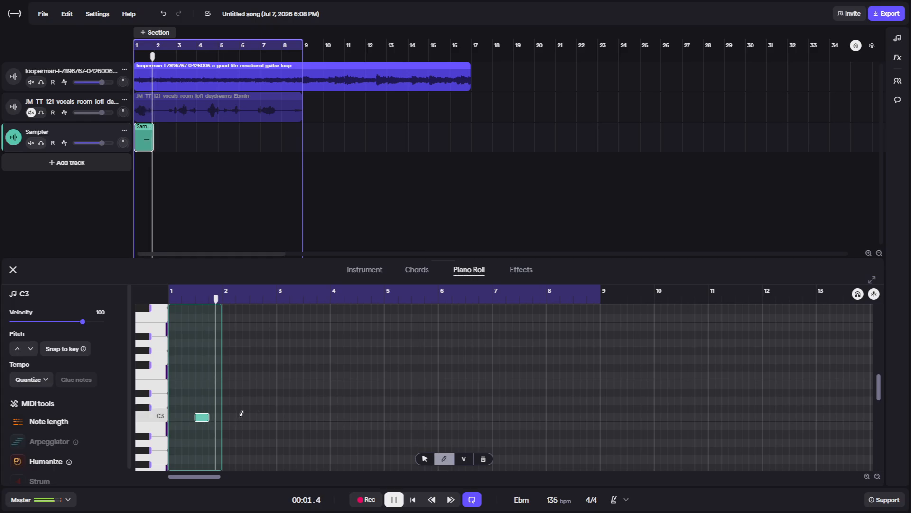
click(256, 417)
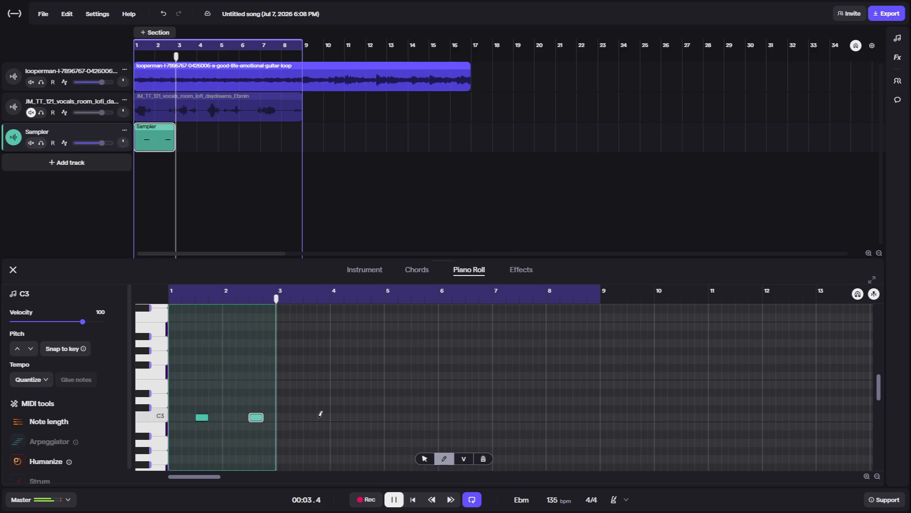
click(310, 416)
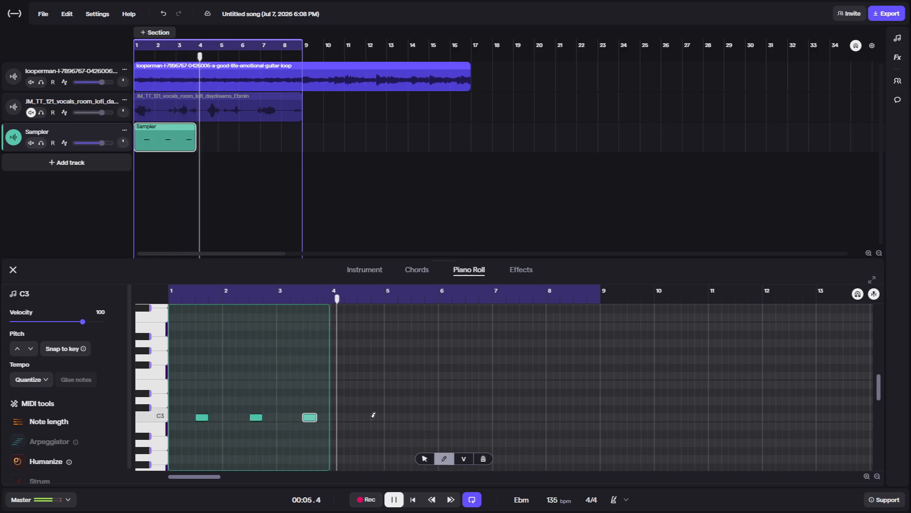
click(364, 417)
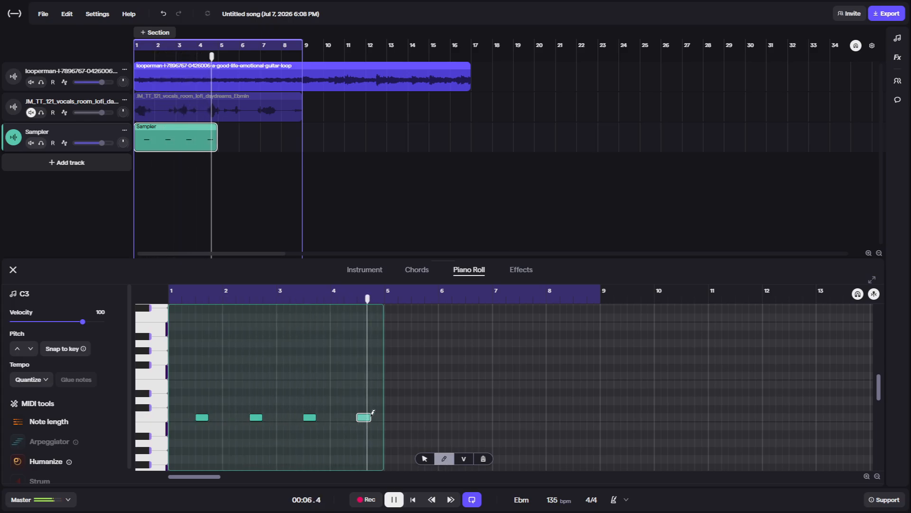
click(418, 417)
click(465, 417)
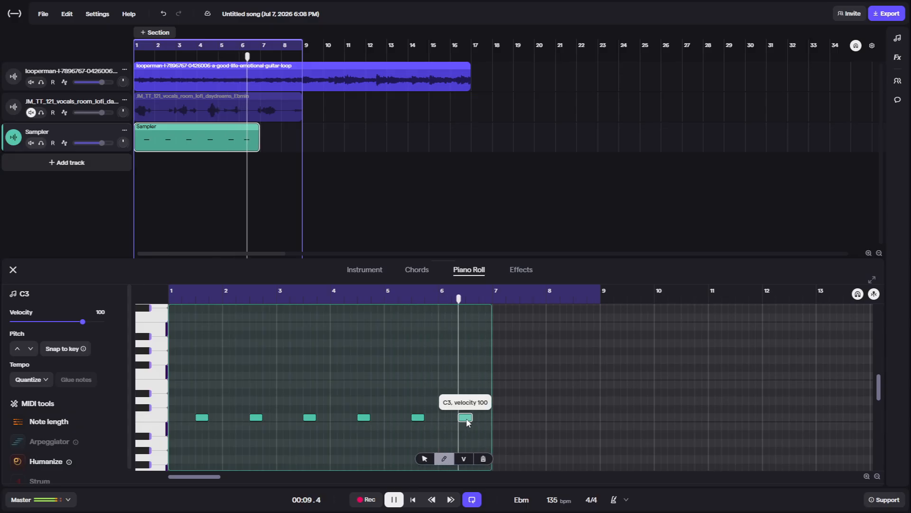
click(524, 417)
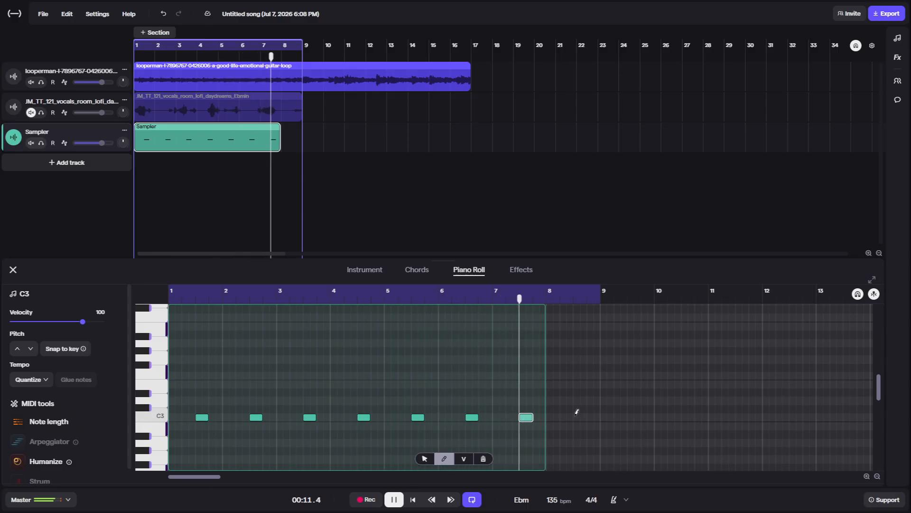
click(578, 416)
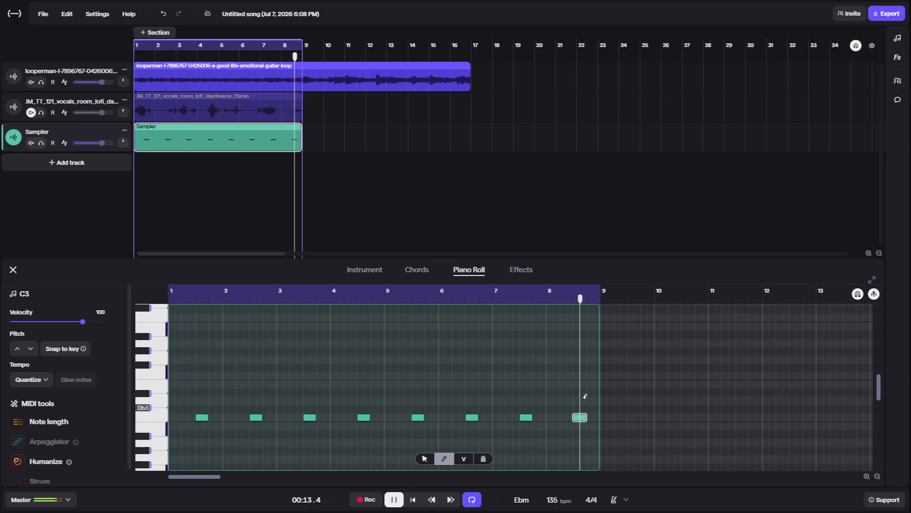
click(13, 269)
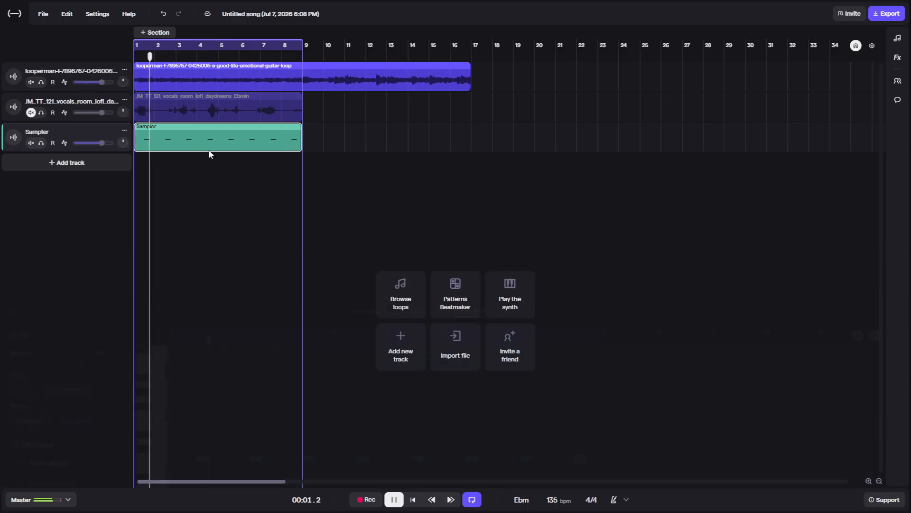
Add another Sampler track, stop playback, and import the hi-hat one-shot beginning with OS_DTD_hihat_wolv into it.
click(95, 162)
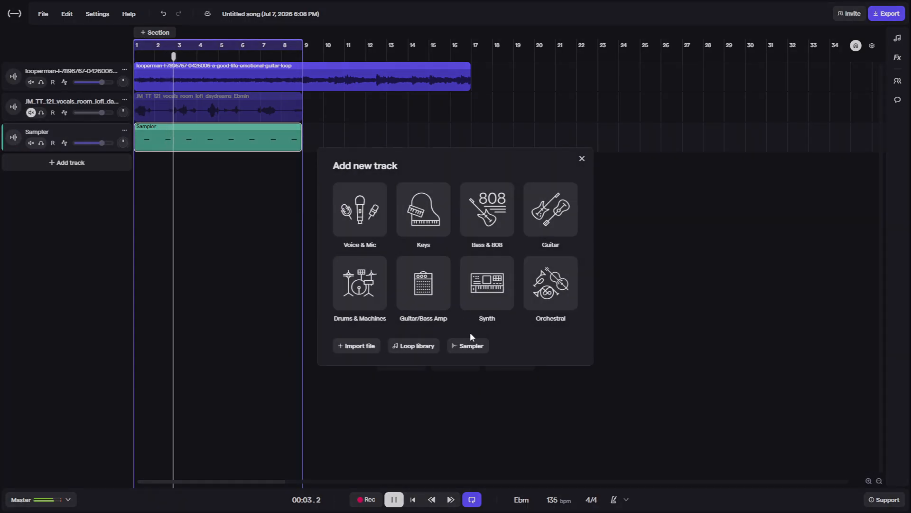
click(469, 345)
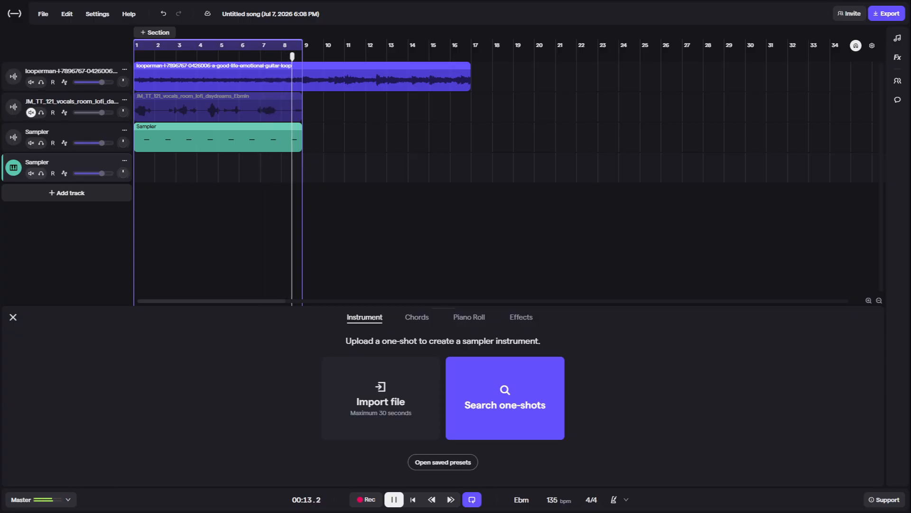
key(space)
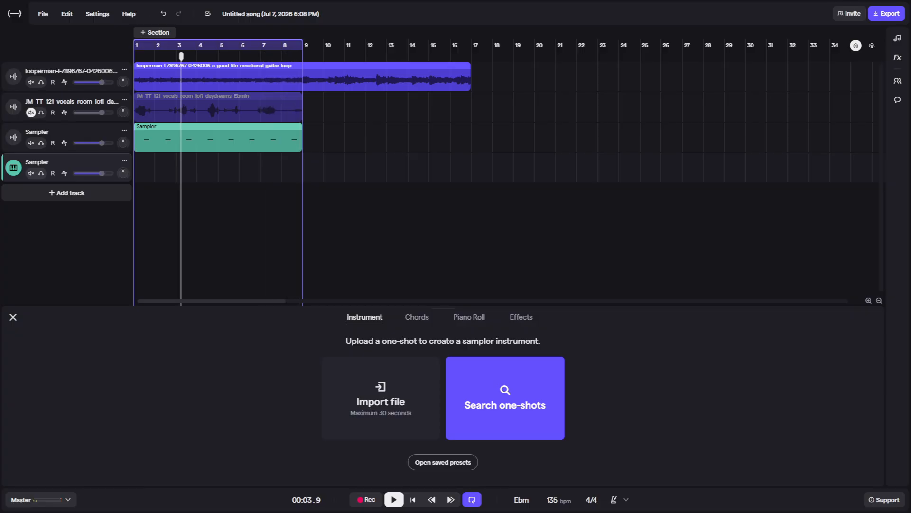
click(363, 404)
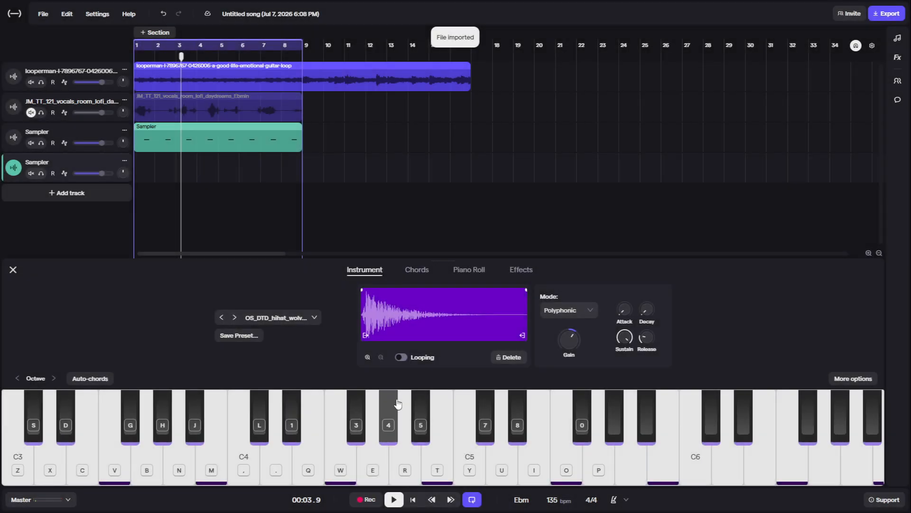
Open the new hi-hat sampler's piano roll and write a first C3 note at the start of bar 1.
click(471, 272)
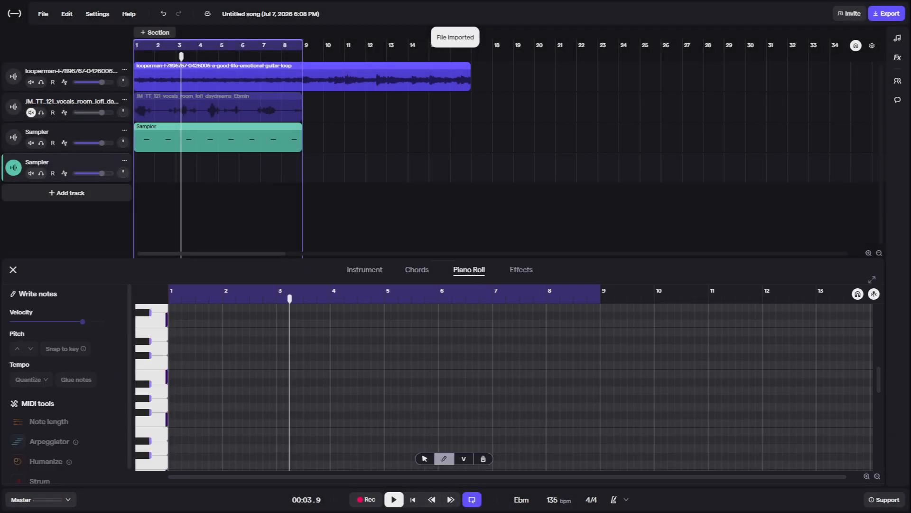
key(space)
key(space)
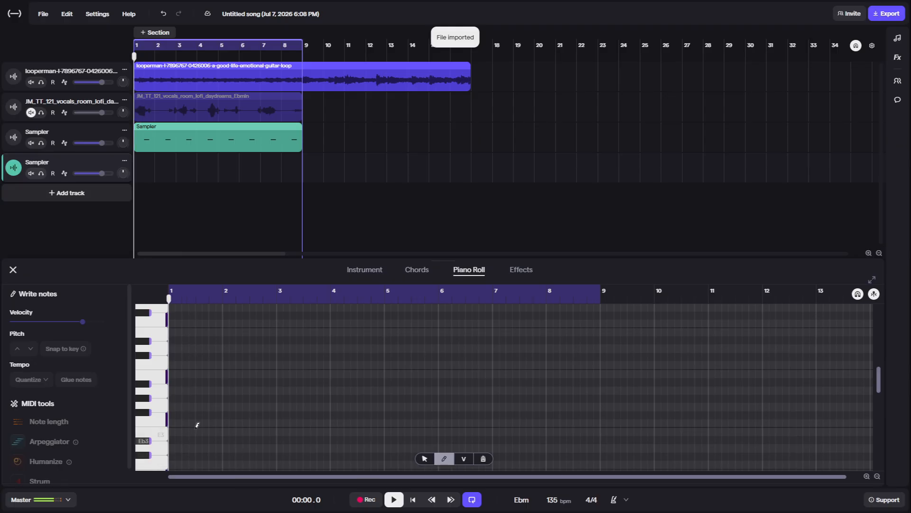
key(space)
key(space)
key(space)
click(177, 457)
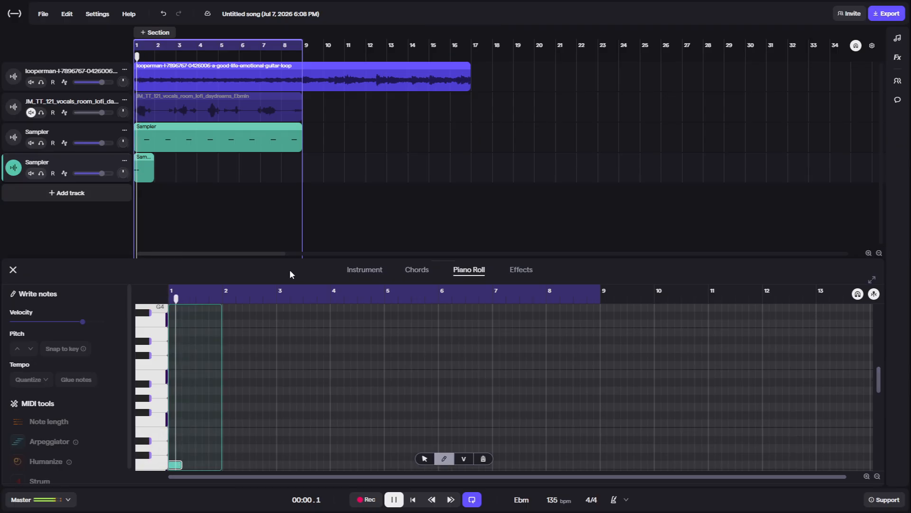
key(space)
click(356, 271)
click(521, 269)
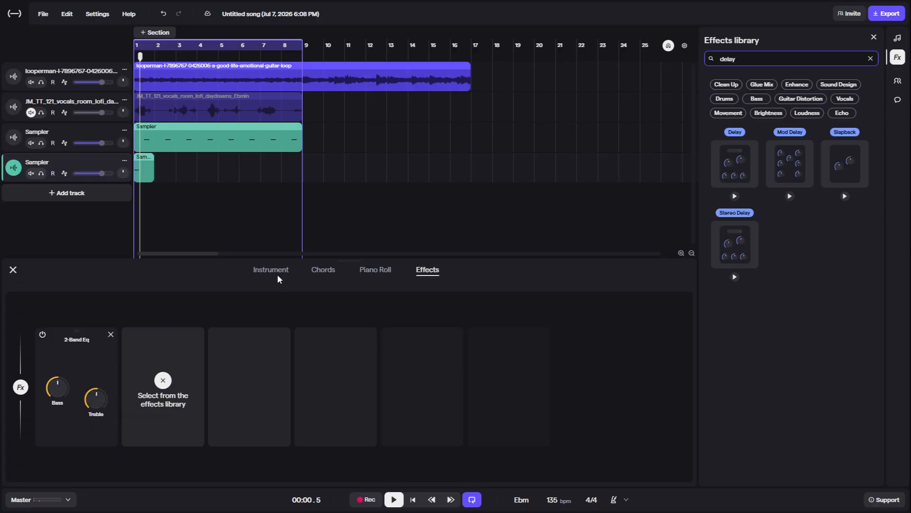
click(272, 271)
click(898, 57)
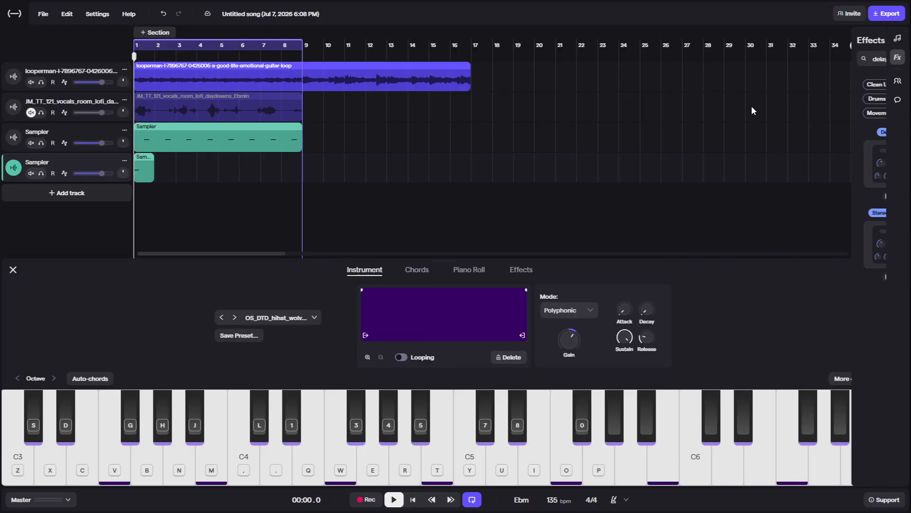
Write the C3 hi-hat pattern across bar 1 and the first half of bar 2 in the piano roll.
click(469, 269)
click(301, 392)
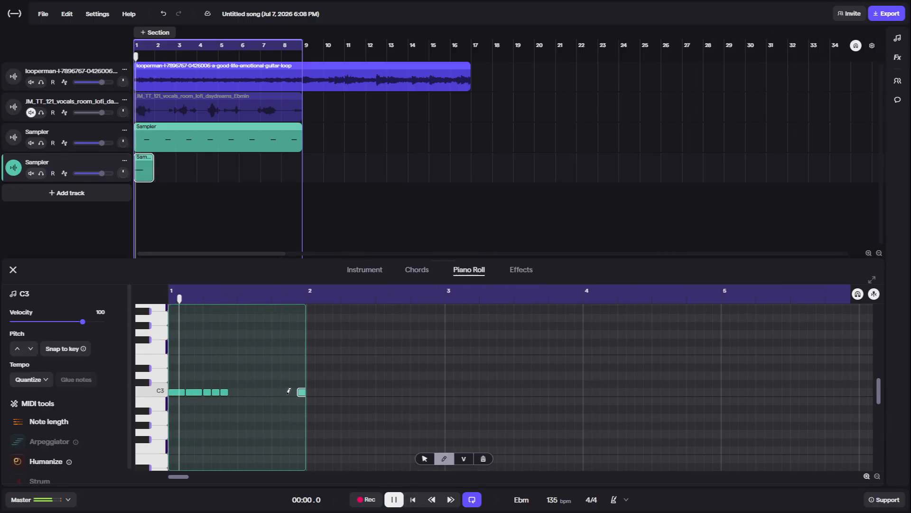
click(290, 392)
click(326, 391)
click(345, 392)
click(354, 392)
click(362, 392)
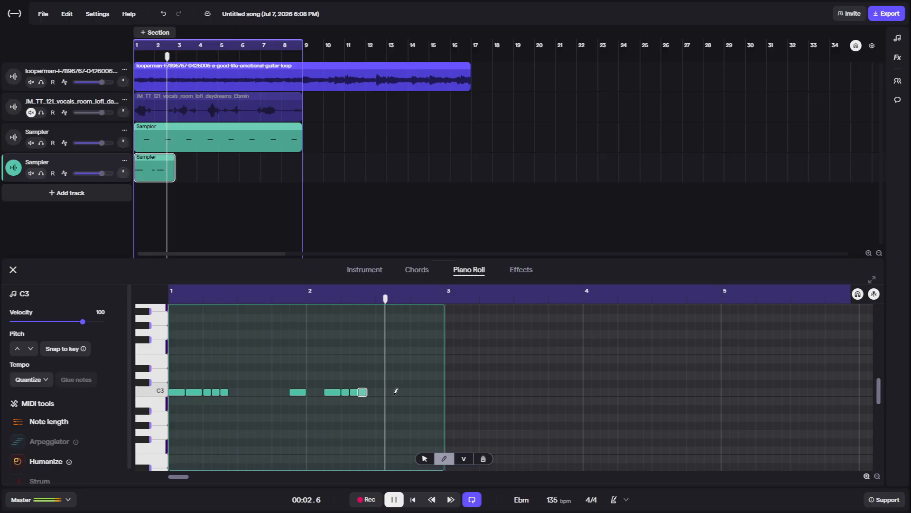
Add a C3 hi-hat note halfway through beat 3 of bar 2 and an F2 note on beat 4, and stop playback.
click(394, 392)
scroll(430, 398, down, 1)
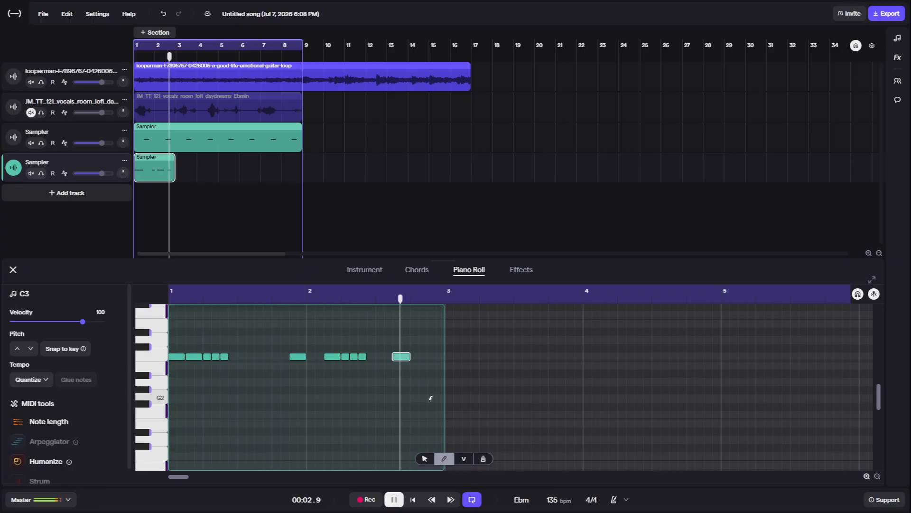
click(419, 416)
key(space)
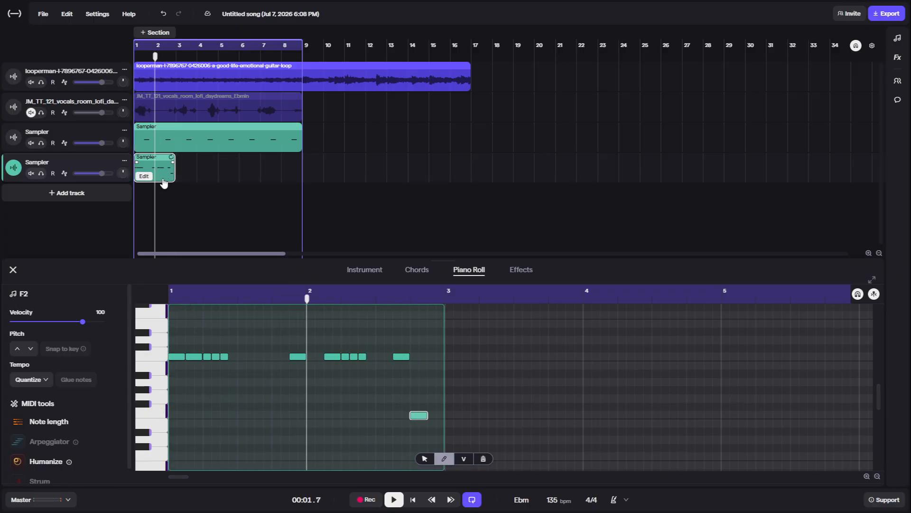
Duplicate the two-bar hi-hat region until it fills bars 1 to 8, deleting the extra copy.
click(179, 161)
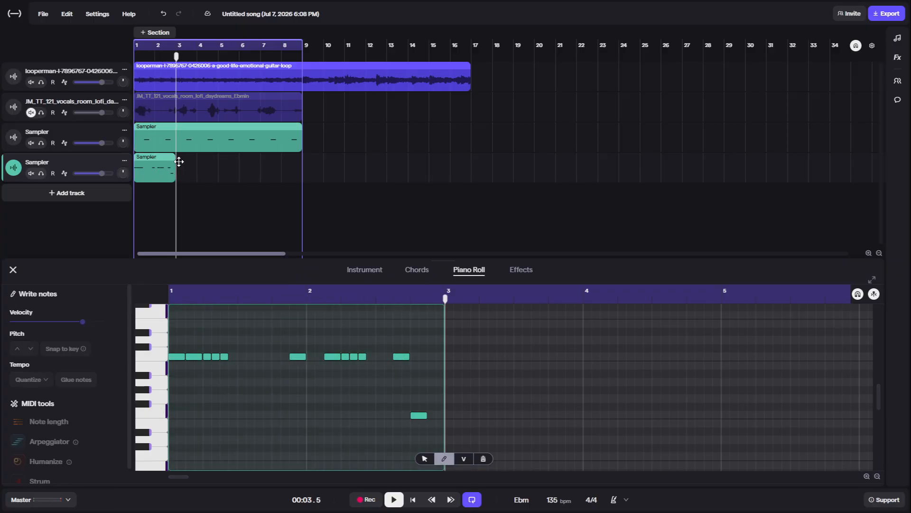
key(ctrl+d)
key(ctrl+d)
key(ctrl+d)
key(ctrl+d)
key(Delete)
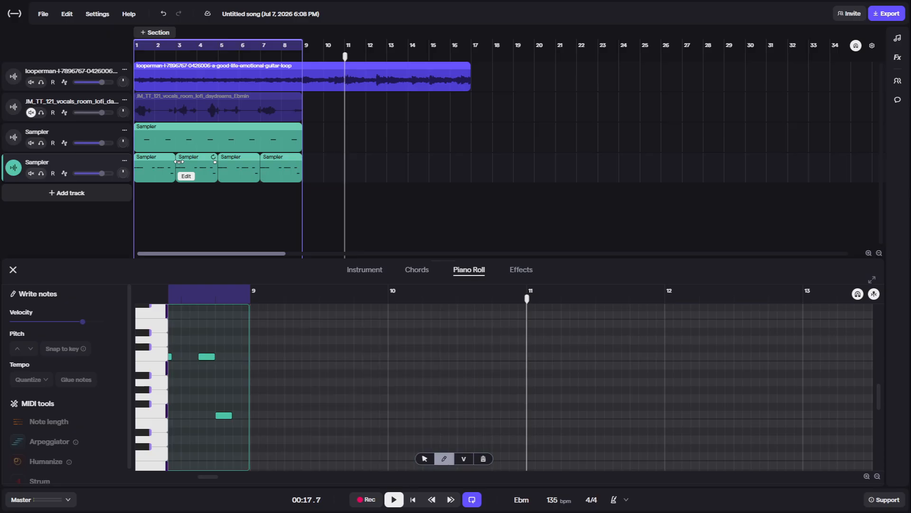
Merge the four hi-hat regions into one and play the song from the start.
drag(147, 209, 264, 173)
right_click(273, 164)
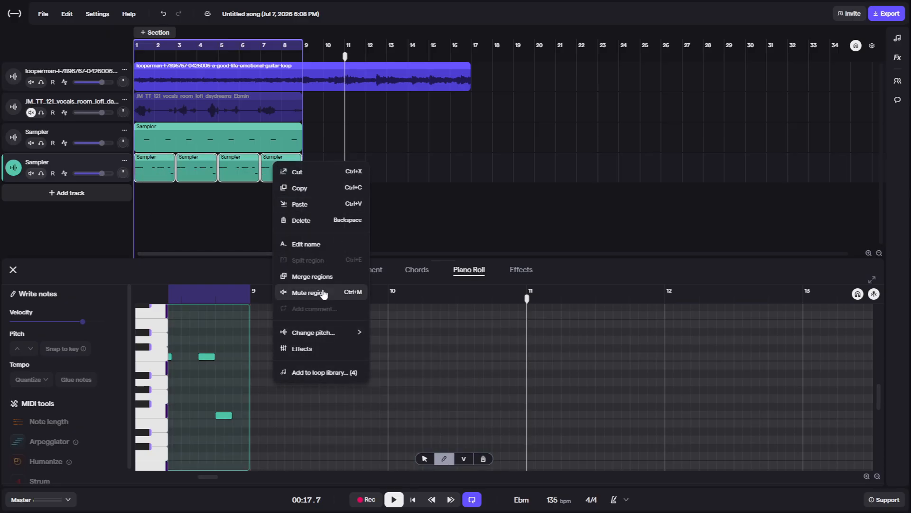
click(318, 273)
click(413, 499)
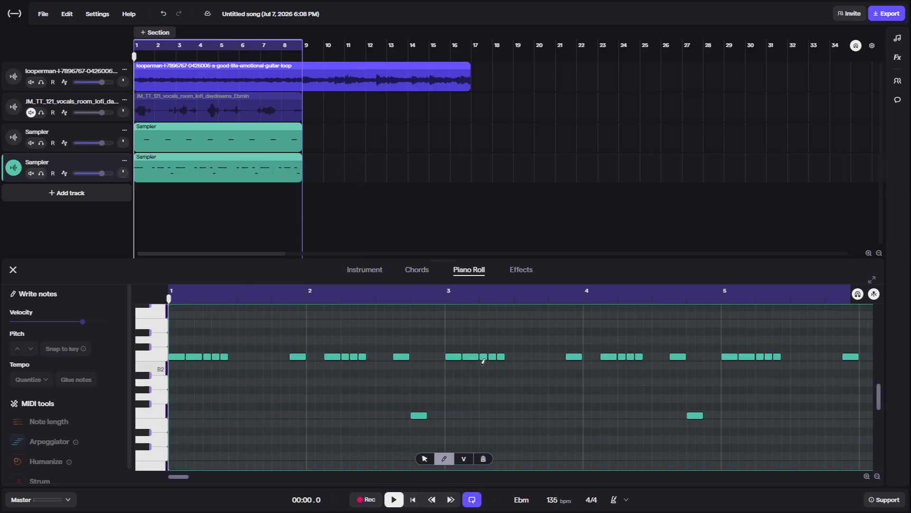
key(space)
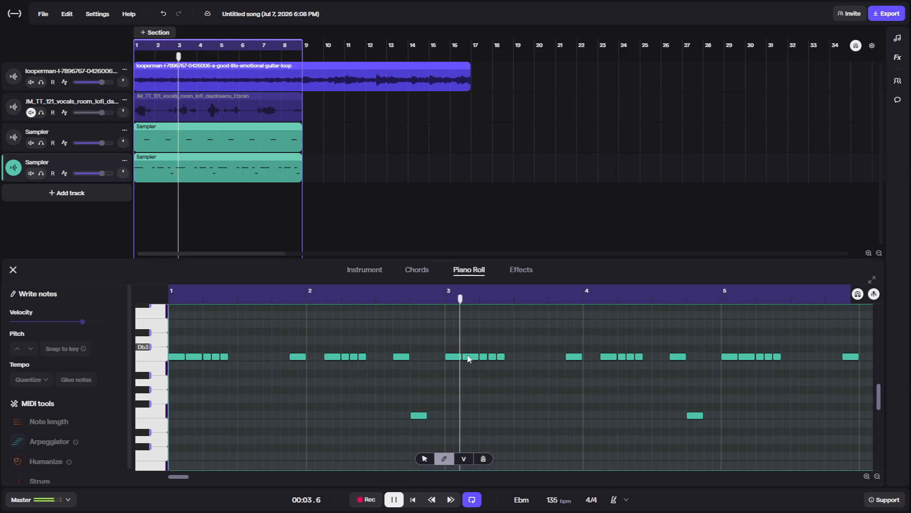
Add an F2 hi-hat note on the last eighth of bar 4 and a C2 note on the last eighth of bar 8, and close the piano roll.
scroll(586, 375, up, 2)
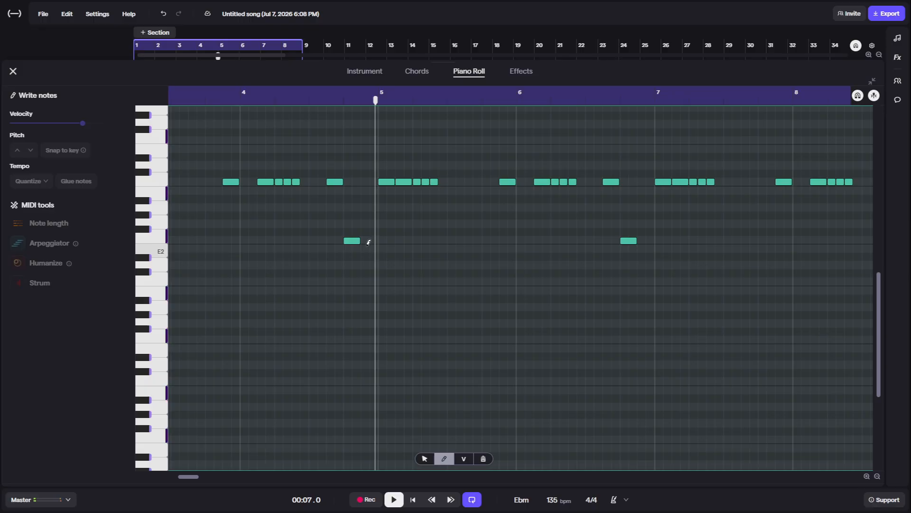
click(369, 241)
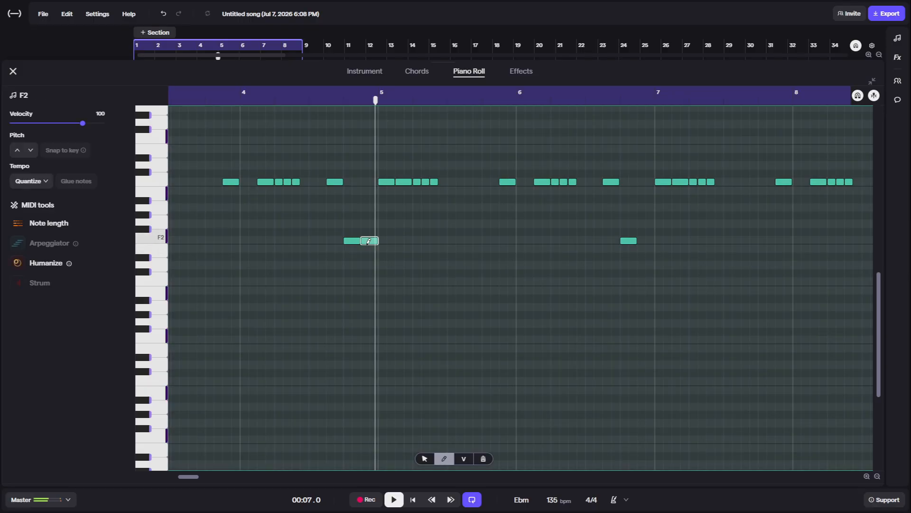
click(307, 100)
key(space)
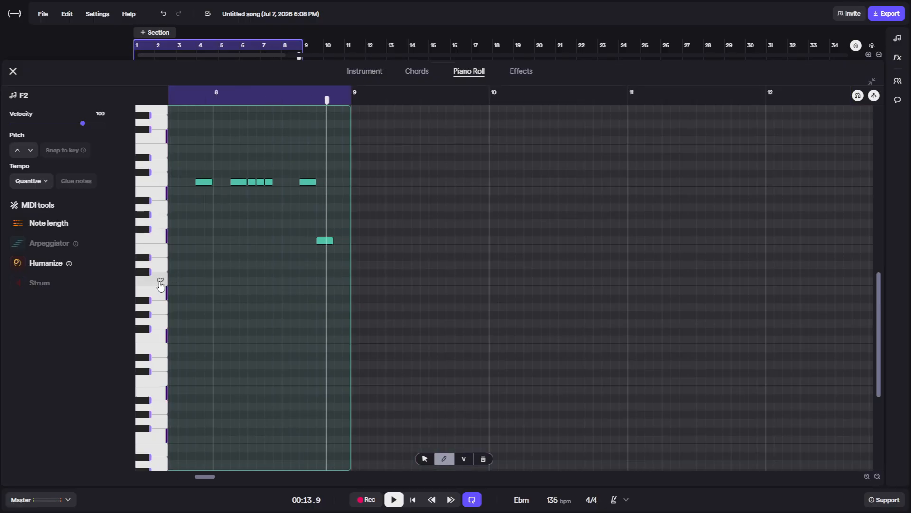
click(339, 281)
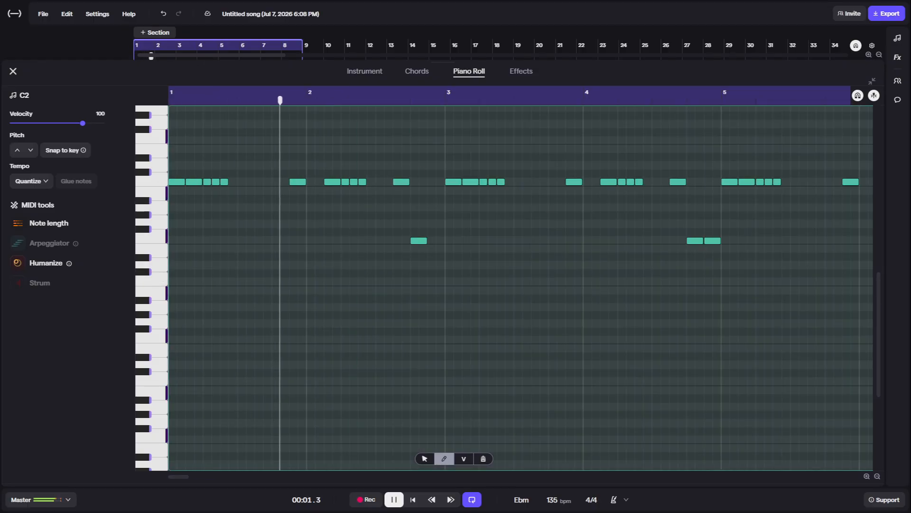
click(13, 71)
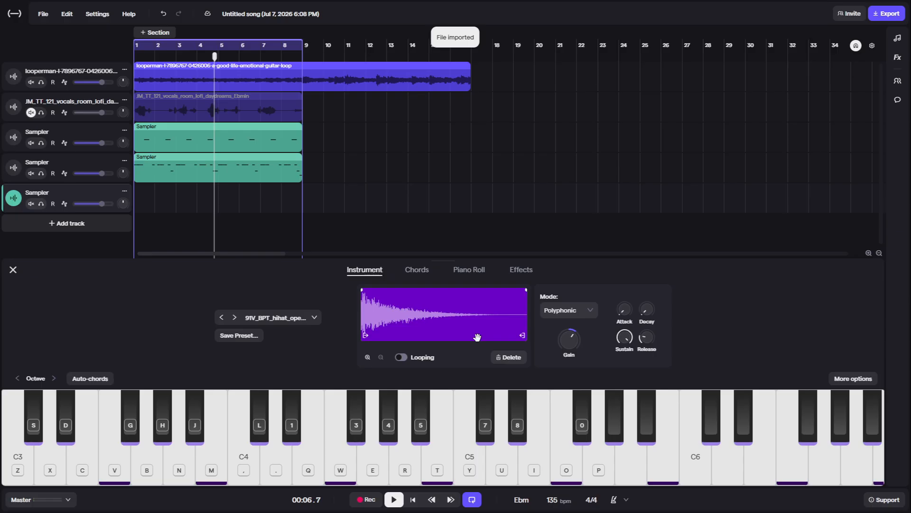
click(470, 271)
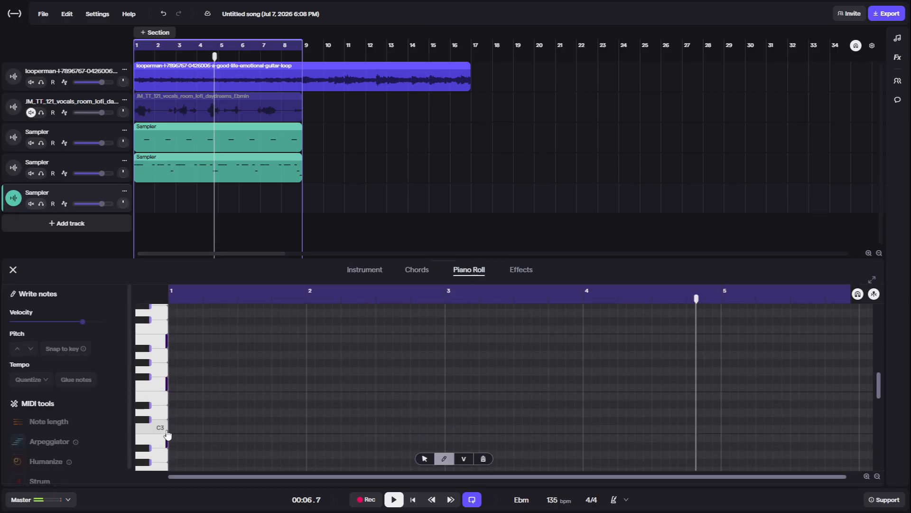
click(365, 269)
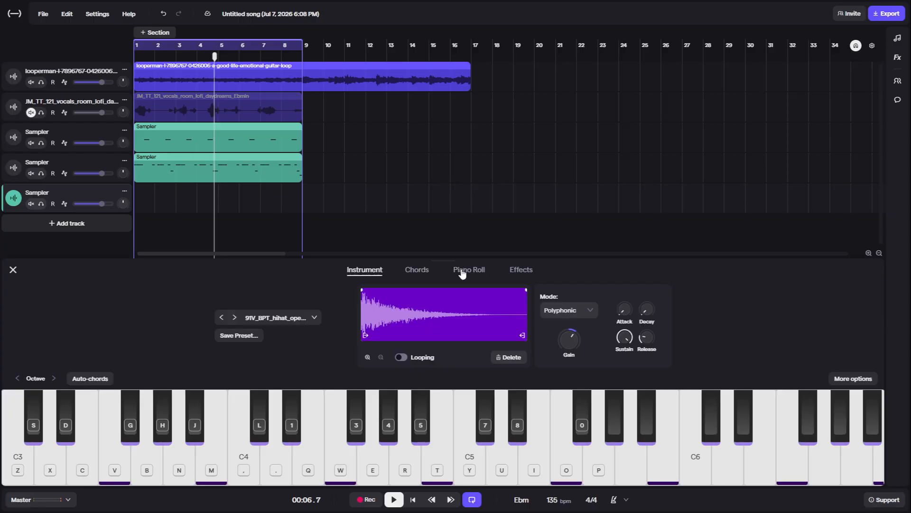
click(521, 269)
click(163, 380)
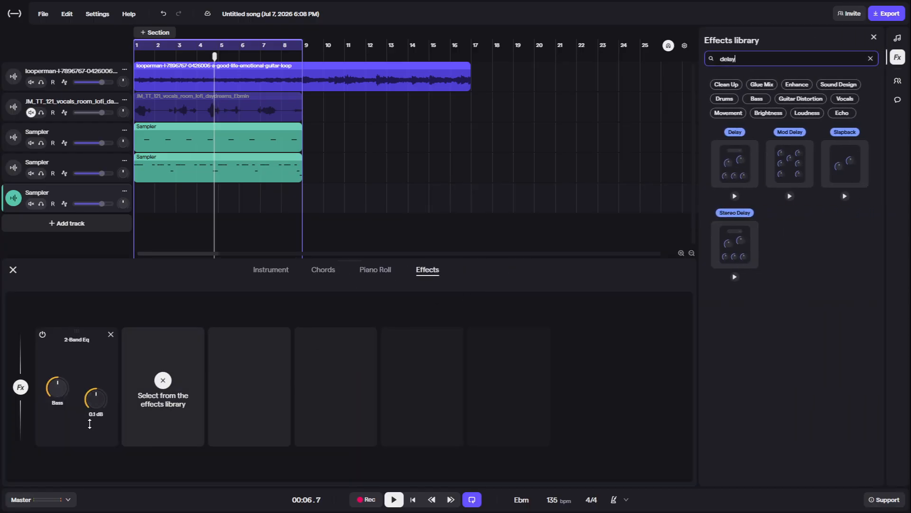
click(261, 270)
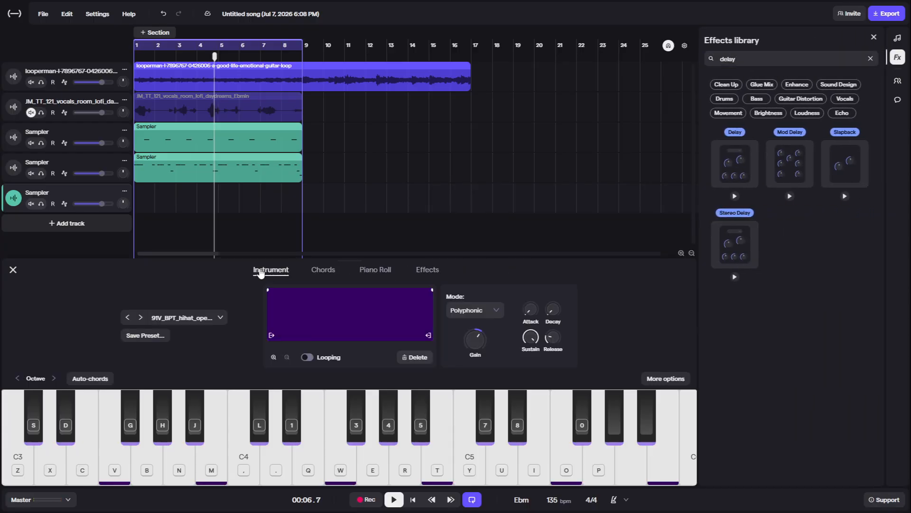
Write open hi-hat C3 notes on beat 1 of bar 1 and beat 2 of bar 2 in the newest sampler's piano roll.
click(378, 275)
key(space)
click(445, 459)
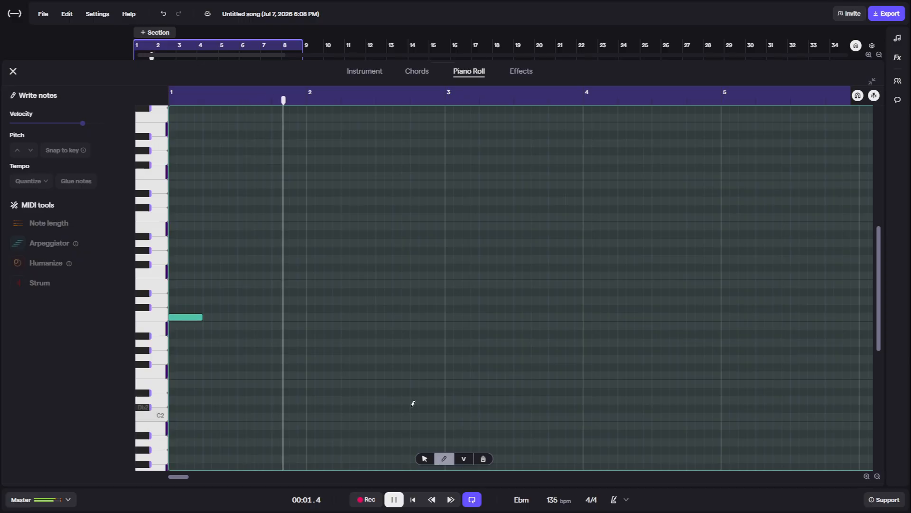
key(Return)
click(349, 315)
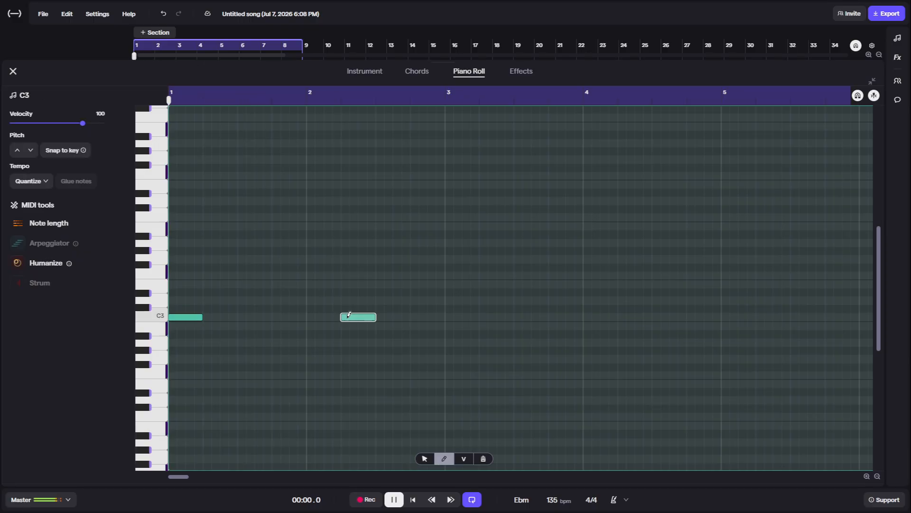
Add C3 open hi-hat notes on beat 1 of bars 3, 5 and 7 and on beat 2 of bars 4 and 6.
click(878, 476)
click(878, 477)
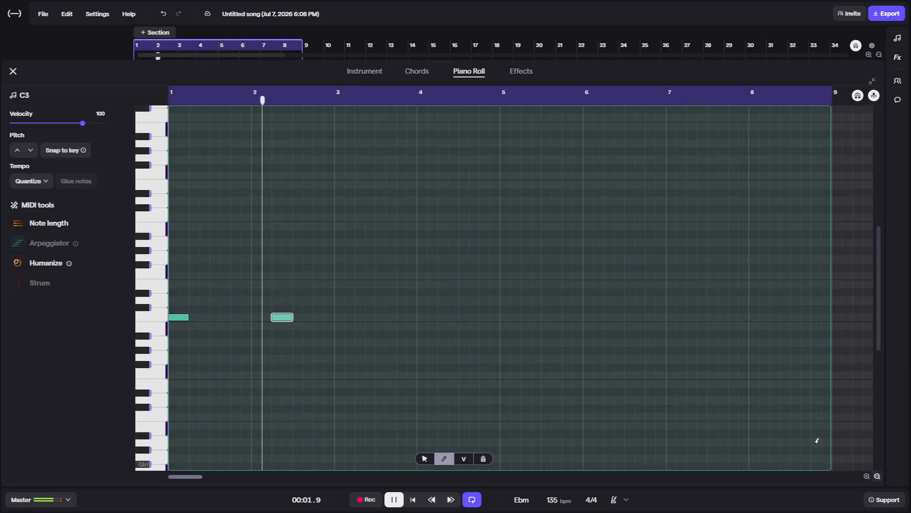
click(344, 315)
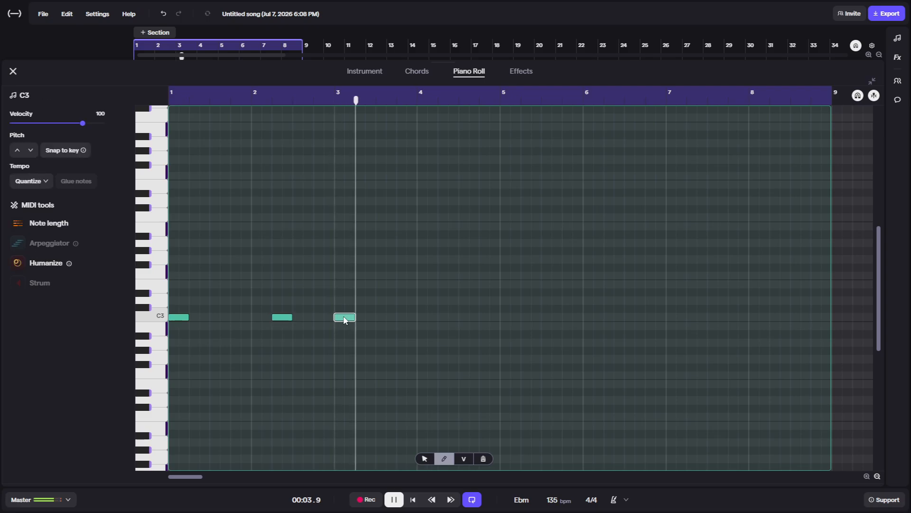
click(451, 315)
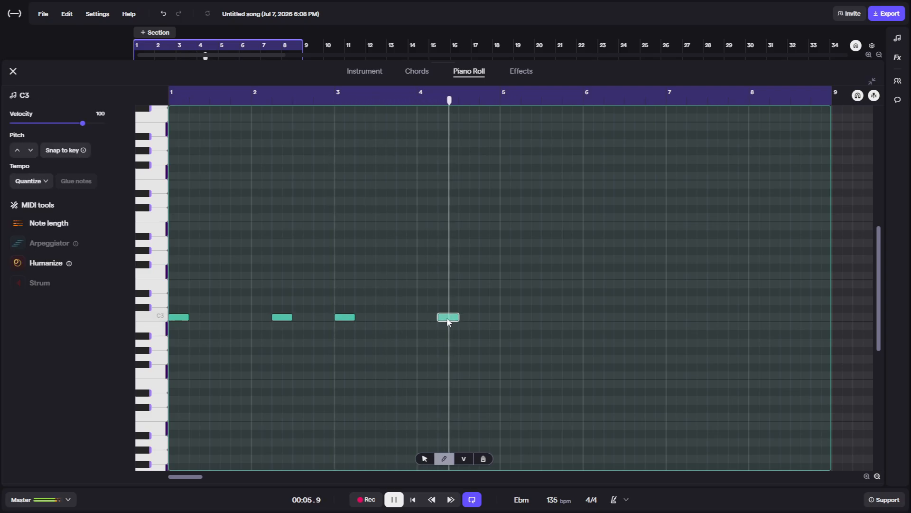
click(507, 315)
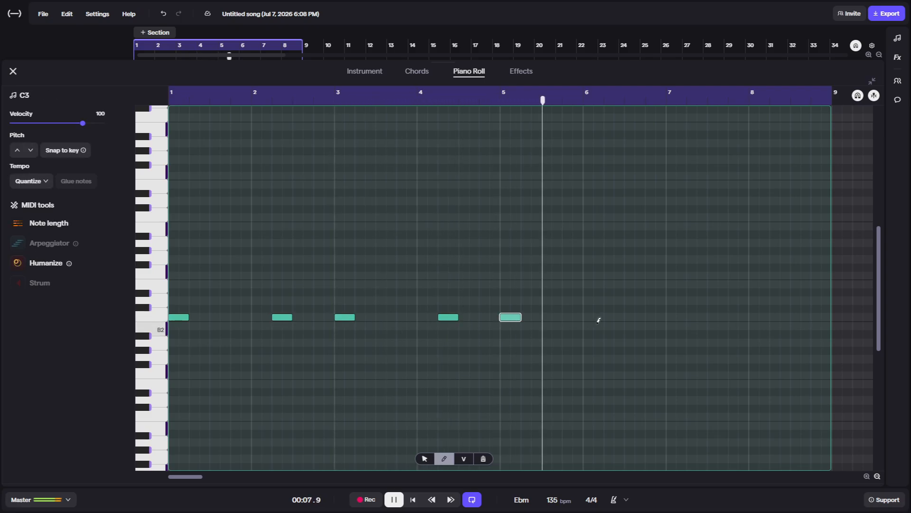
click(614, 316)
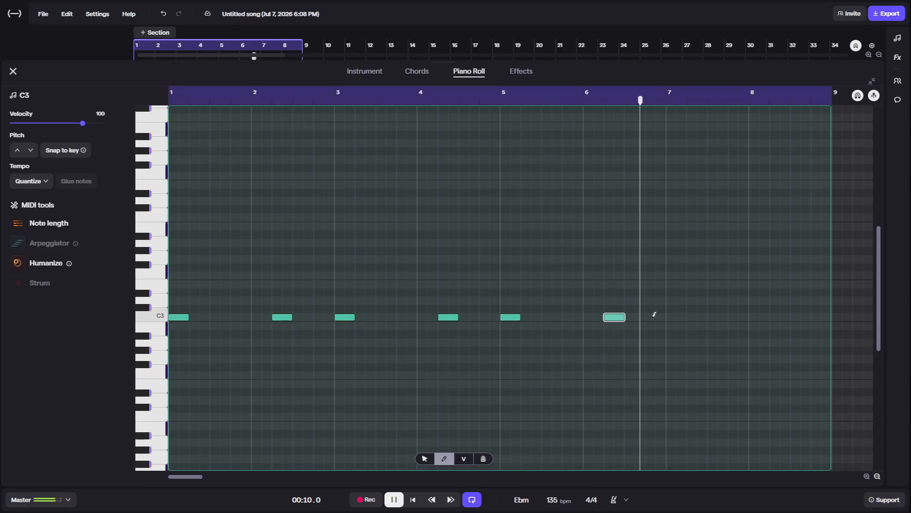
click(672, 316)
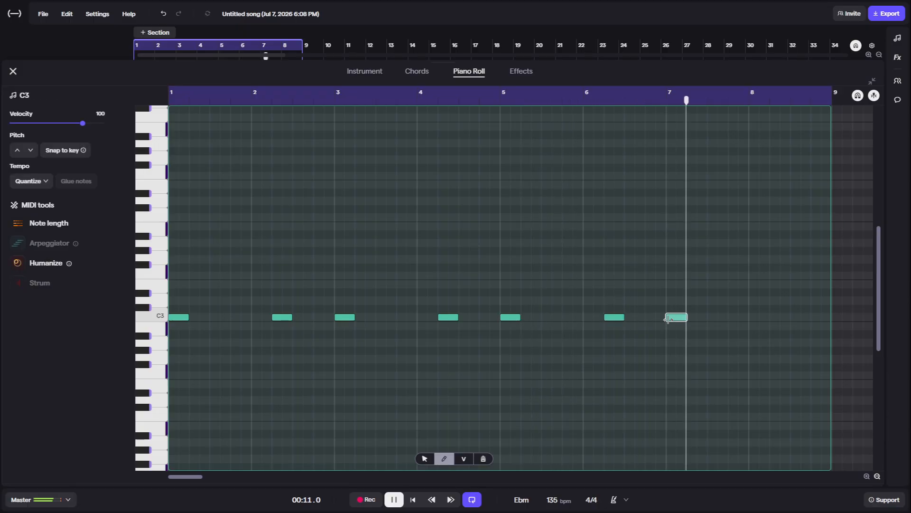
Finish the open hi-hat pattern with C3 notes at the end of bar 7 and beat 2 of bar 8, plus a Gb2 note late in bar 8.
click(736, 316)
drag(747, 317, 757, 317)
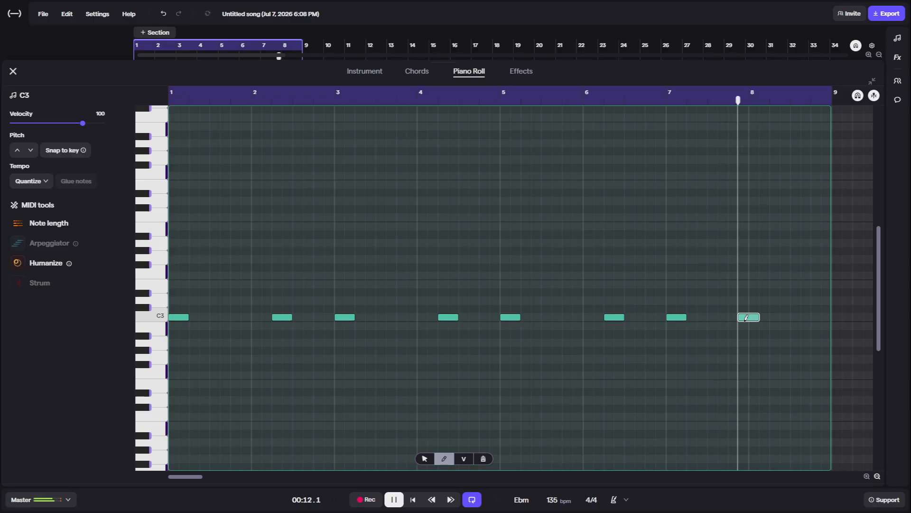
click(779, 317)
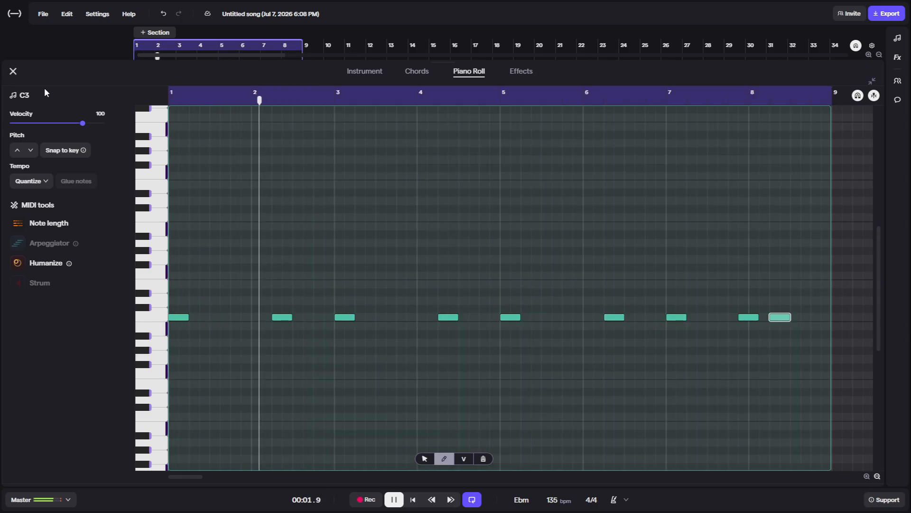
click(810, 367)
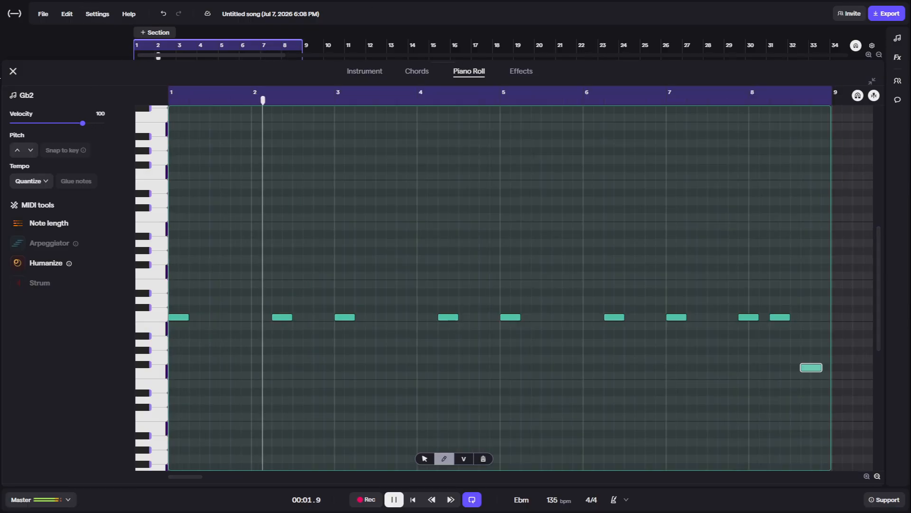
Add a Reverb effect with the Medium Room preset to the open hi-hat sampler and close its effects.
click(521, 71)
text(rev)
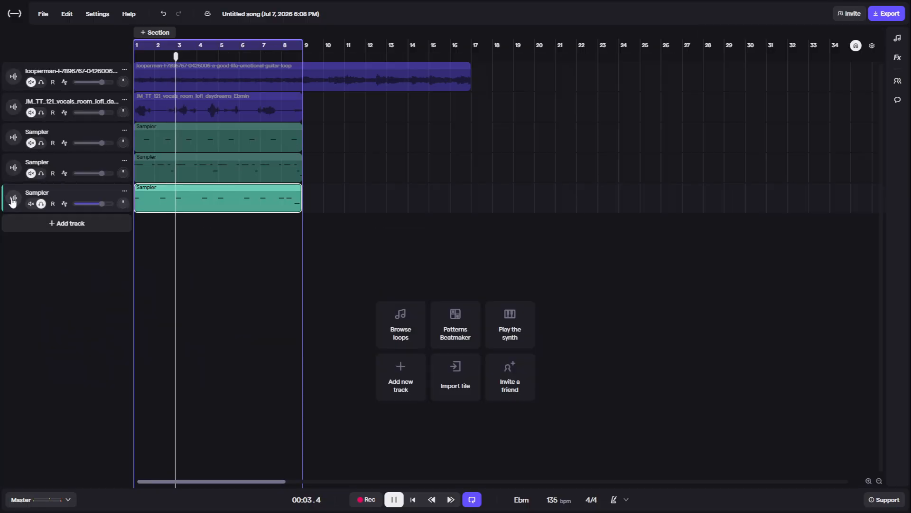
click(13, 197)
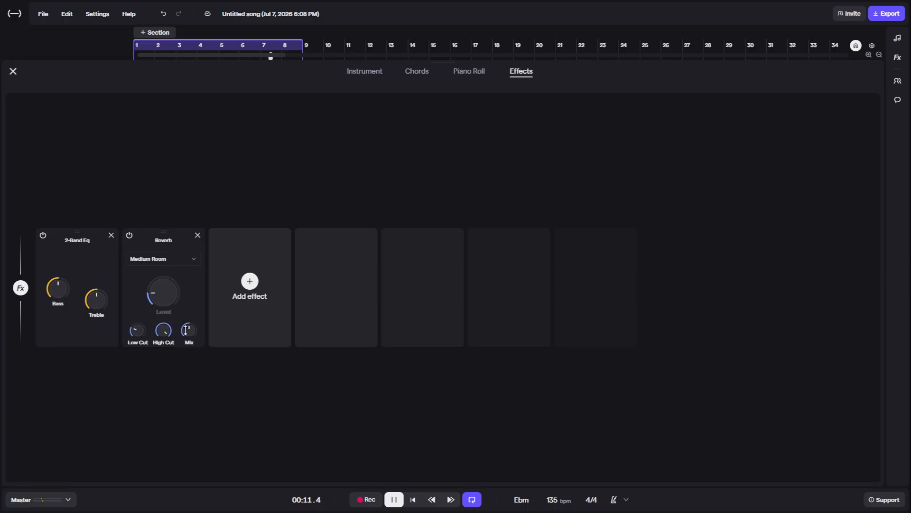
key(Escape)
Add another sampler track, stop playback and import the SOUTHSIDE kick one-shot into it.
click(114, 226)
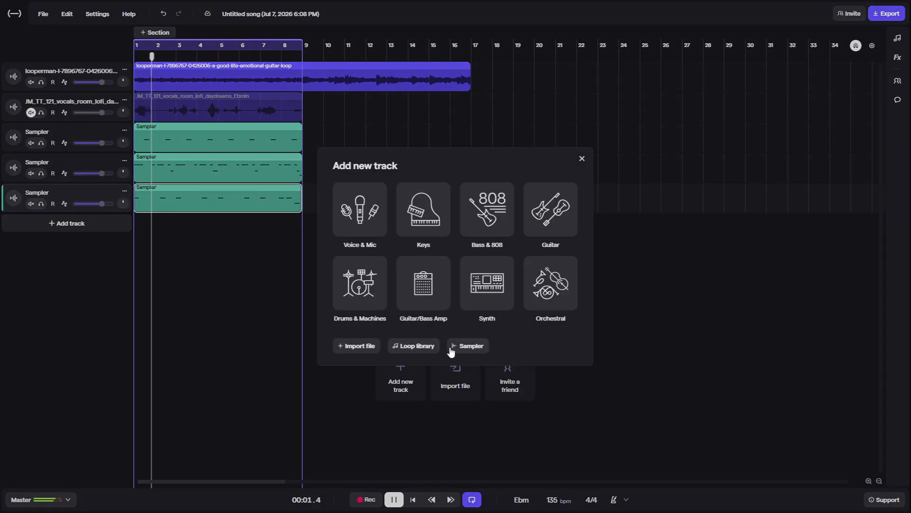
click(463, 347)
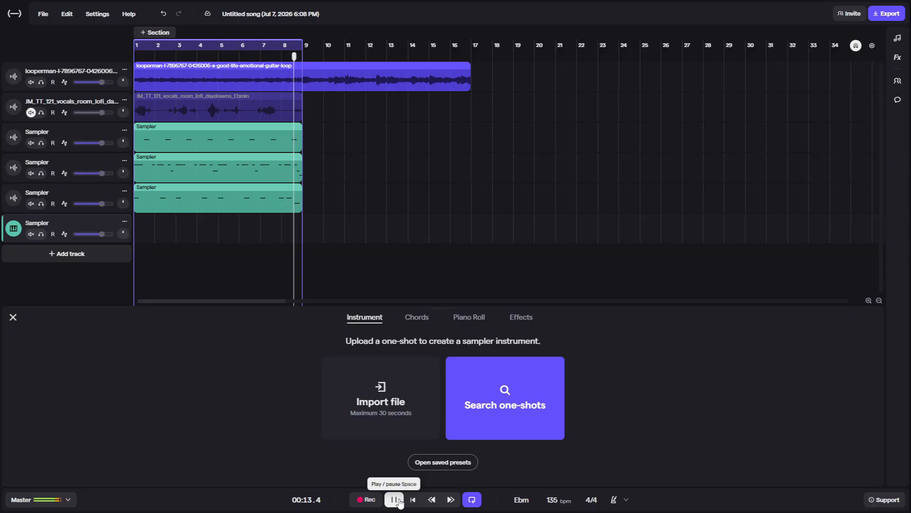
click(395, 500)
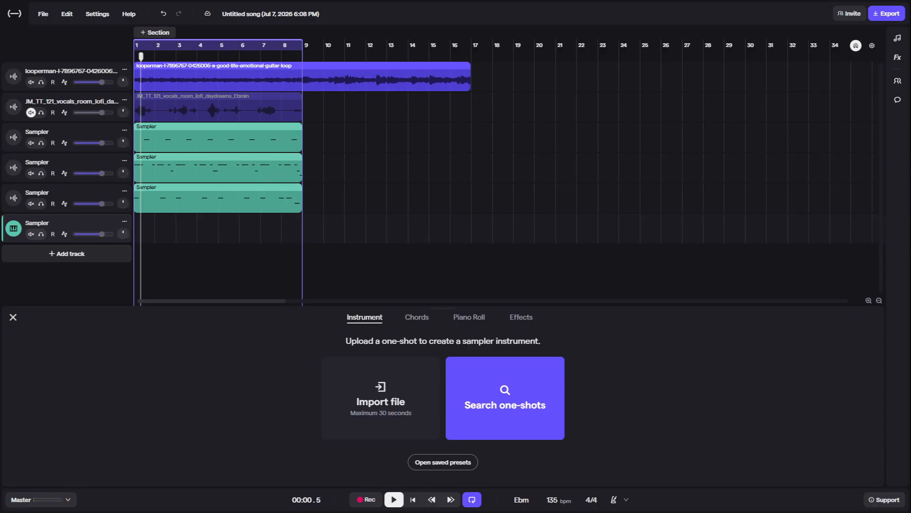
double_click(342, 385)
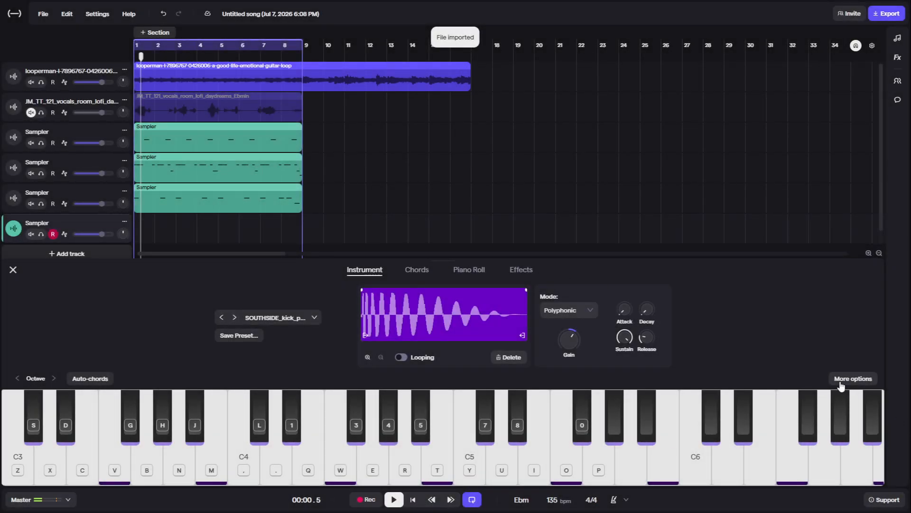
Adjust the kick sampler's octave with C as the root key, and audition the kick on C3.
click(841, 380)
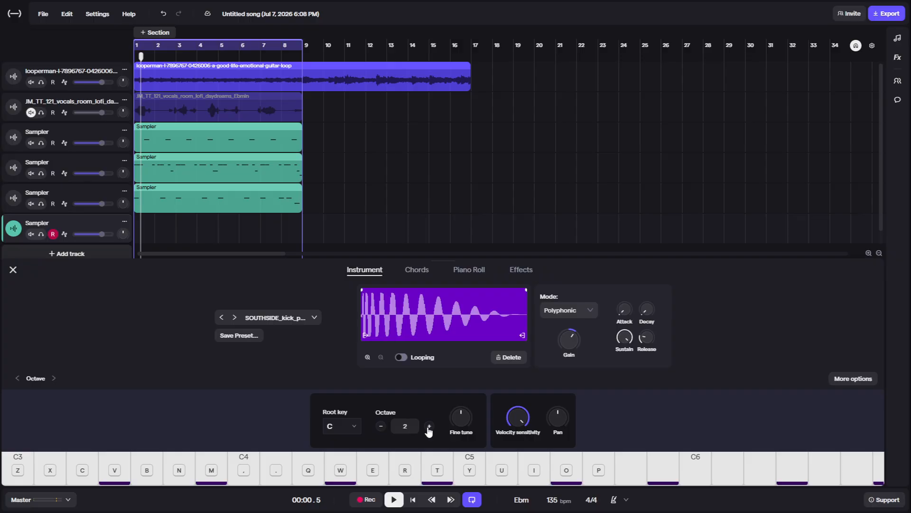
click(862, 378)
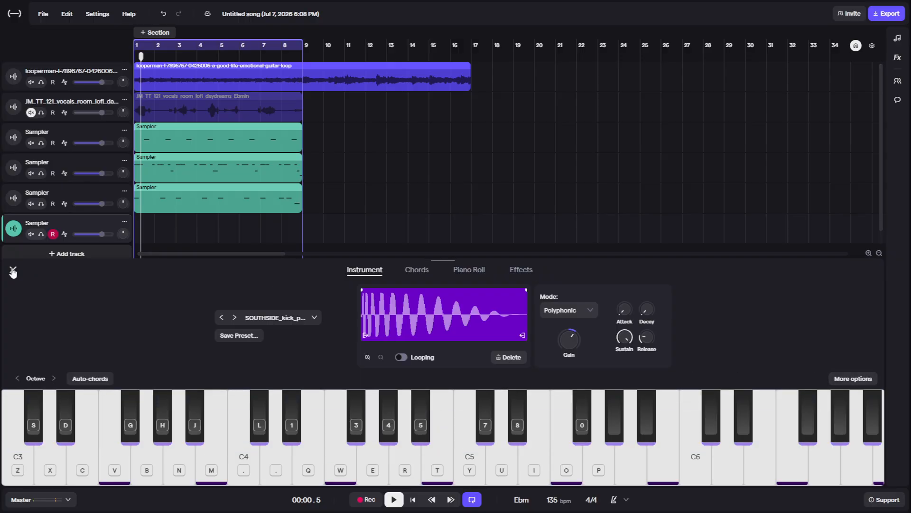
click(10, 273)
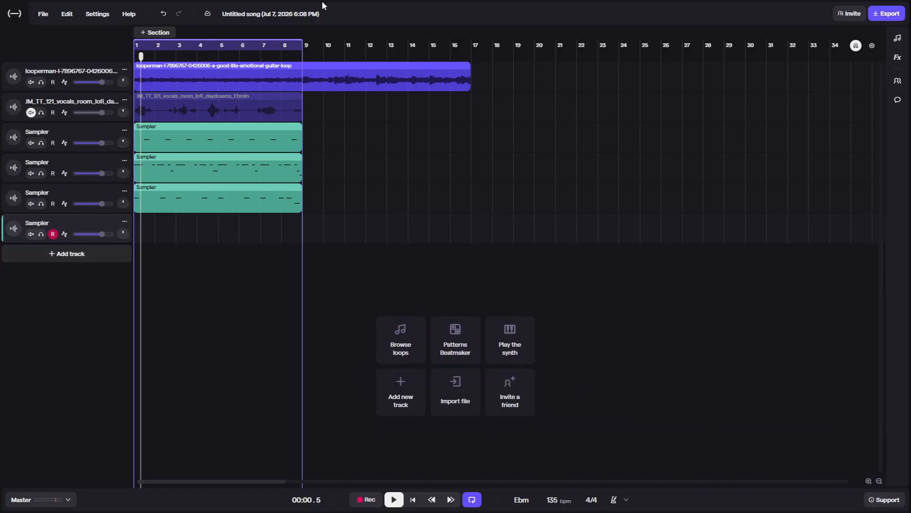
click(13, 227)
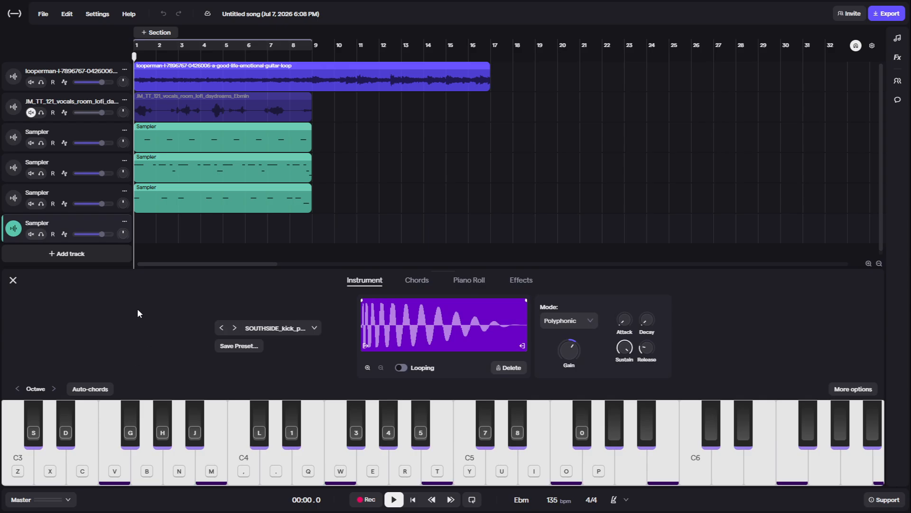
key(z)
Write C3 kick notes in the piano roll: three in bar 1, beat 2 of bar 2, and beat 1 and the second half of beat 2 in bar 3.
click(469, 280)
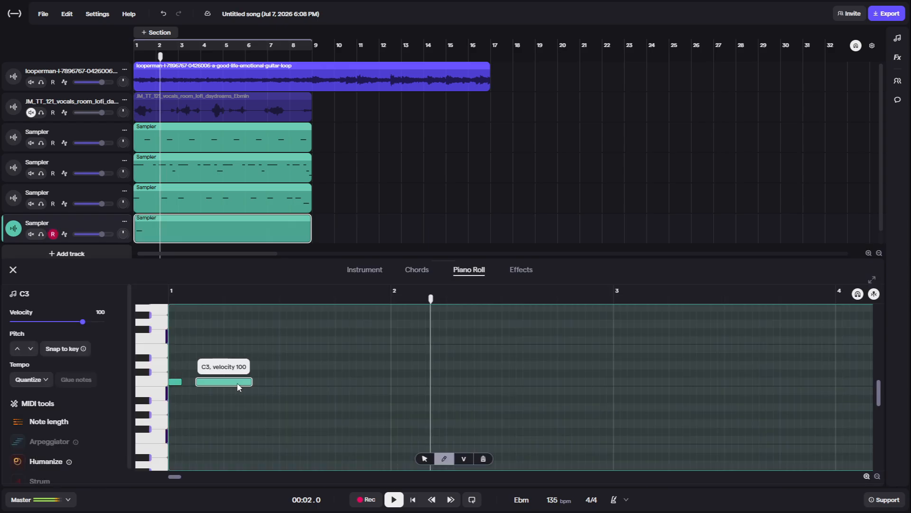
click(186, 382)
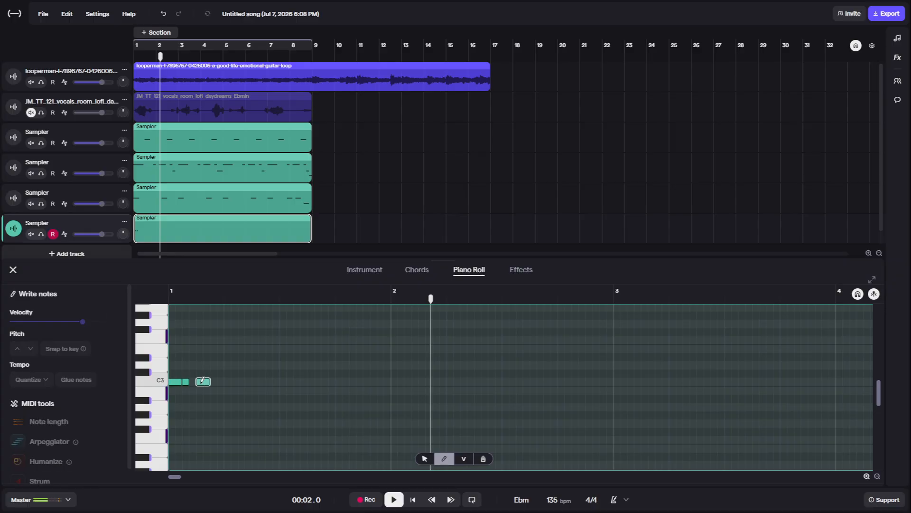
click(203, 381)
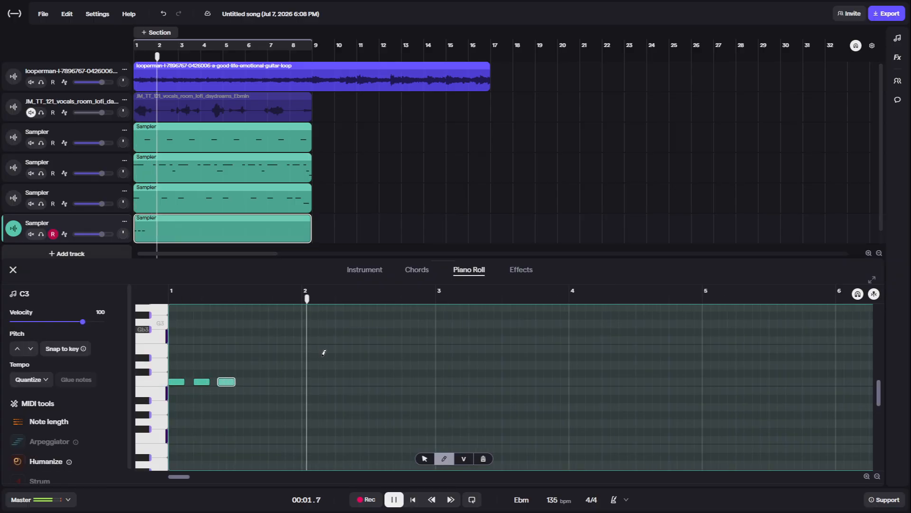
click(341, 381)
click(490, 381)
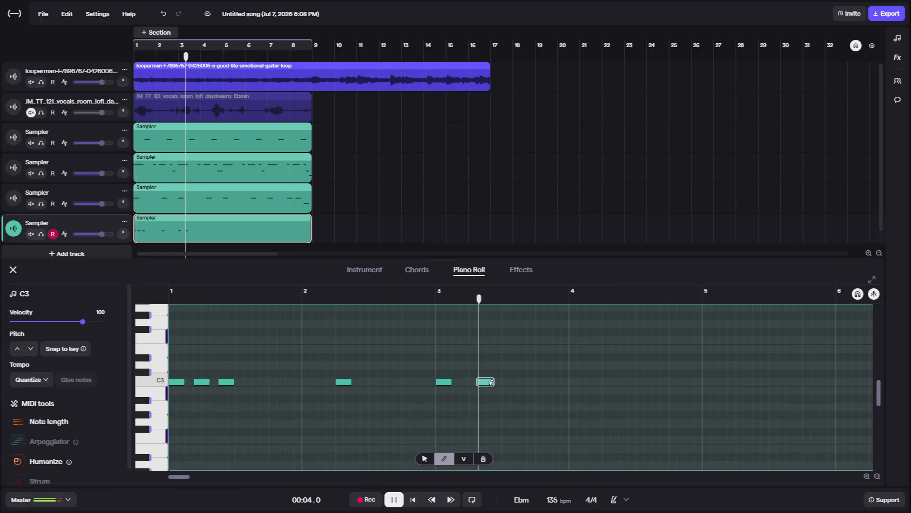
Add C3 kick notes on beats 2 and 4 of bar 4, two in bar 5, and two consecutive ones up to beat 2 of bar 6.
click(678, 381)
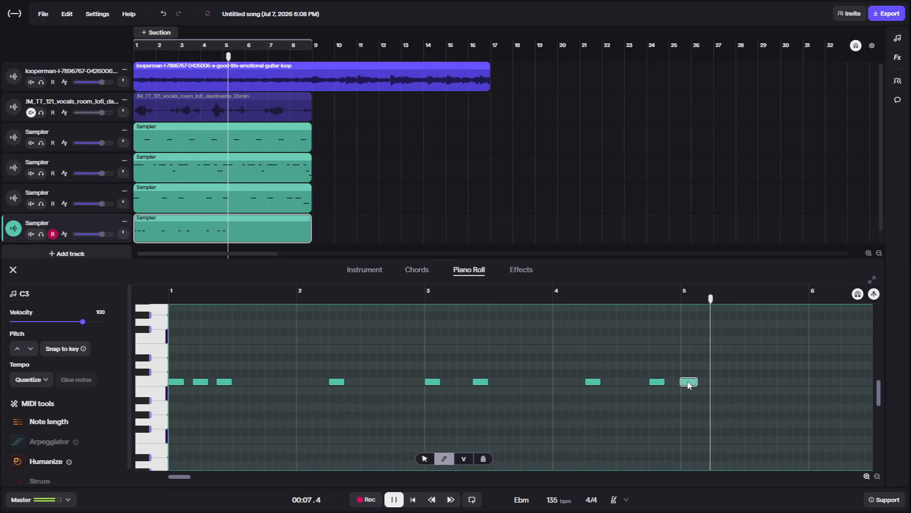
click(707, 382)
click(756, 382)
click(350, 382)
click(367, 382)
Finish the kick pattern with C3 notes on beats 1 and 3 of bar 7 and onward through bar 8.
click(462, 382)
click(527, 381)
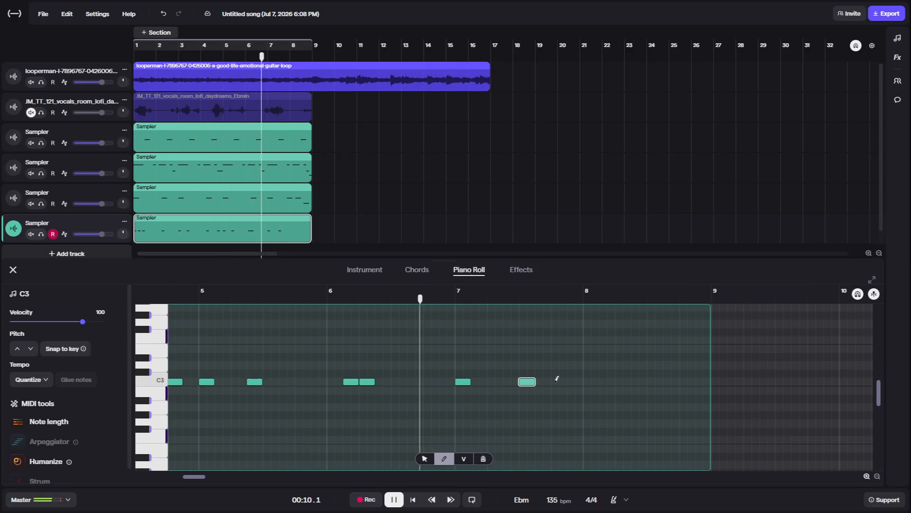
click(561, 382)
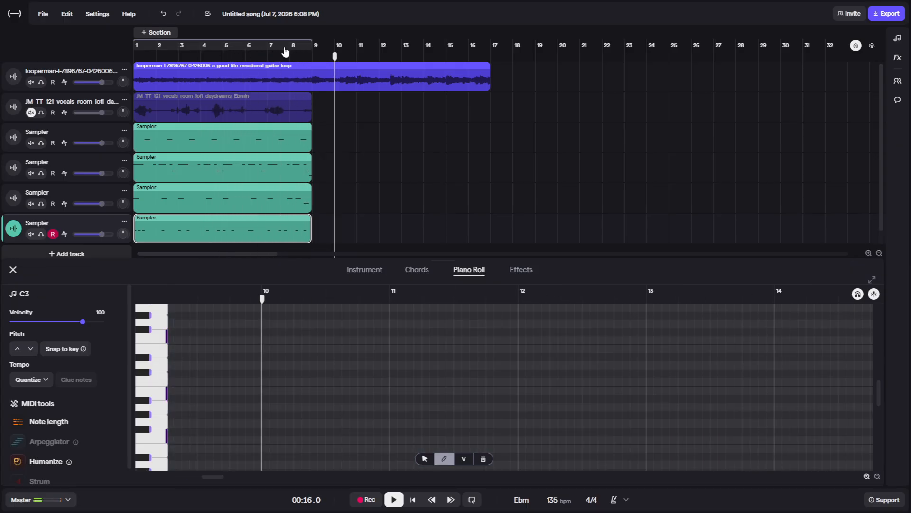
Loop bars 1 to 8, play them back, raise the kick sampler's gain and close the instrument editor.
key(l)
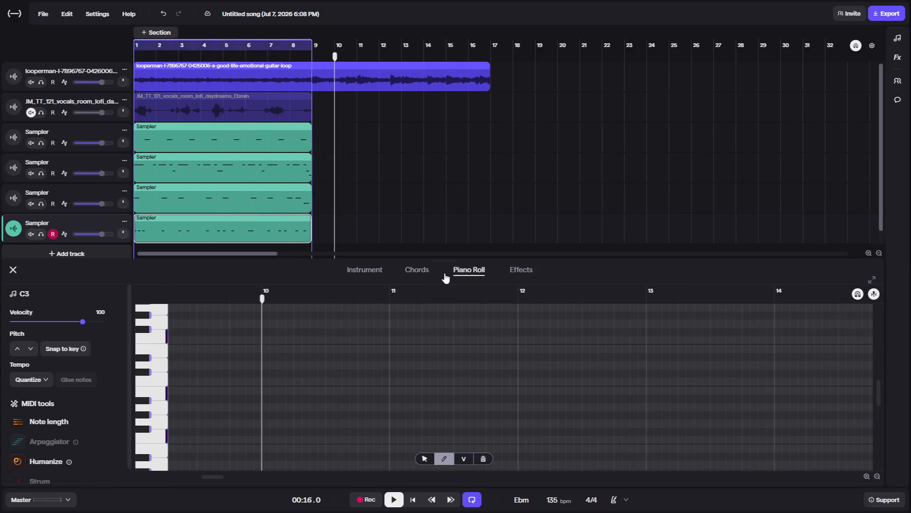
key(space)
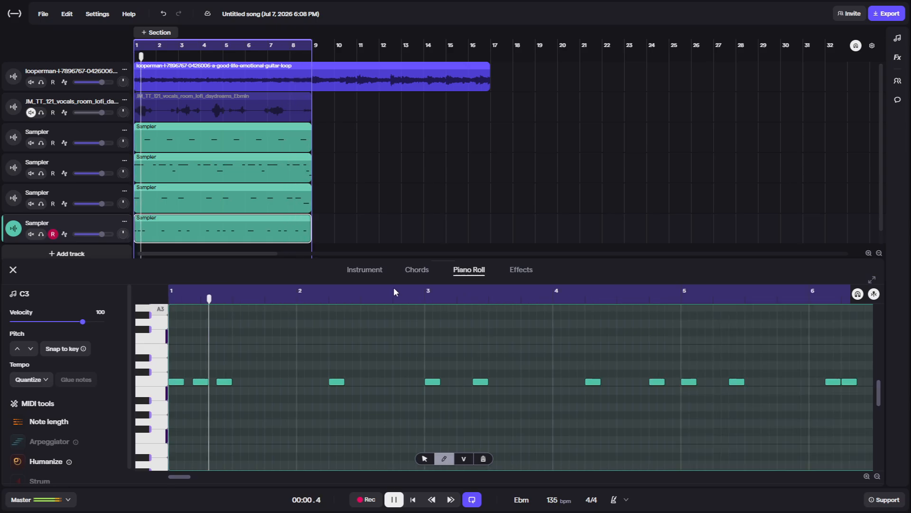
click(365, 267)
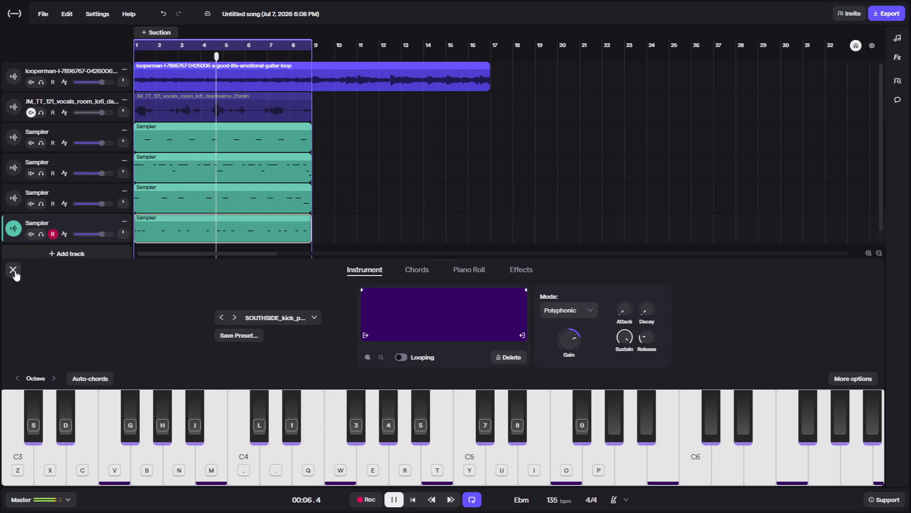
click(13, 270)
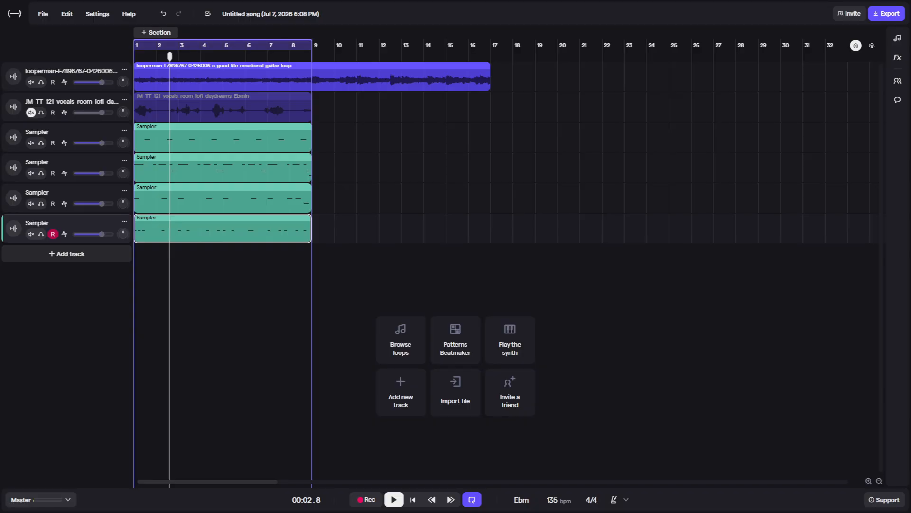
Add another sampler track and import the Jay Cactus 808 one-shot into it.
click(76, 254)
click(488, 346)
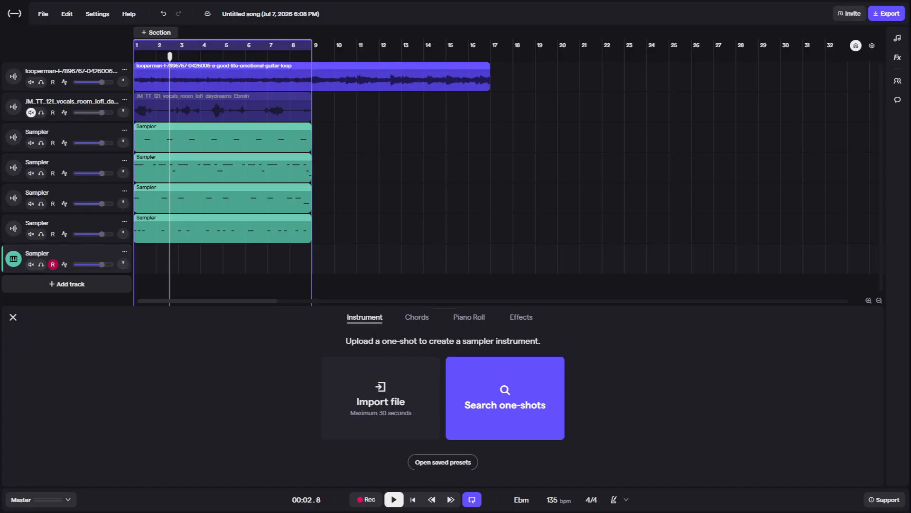
click(377, 412)
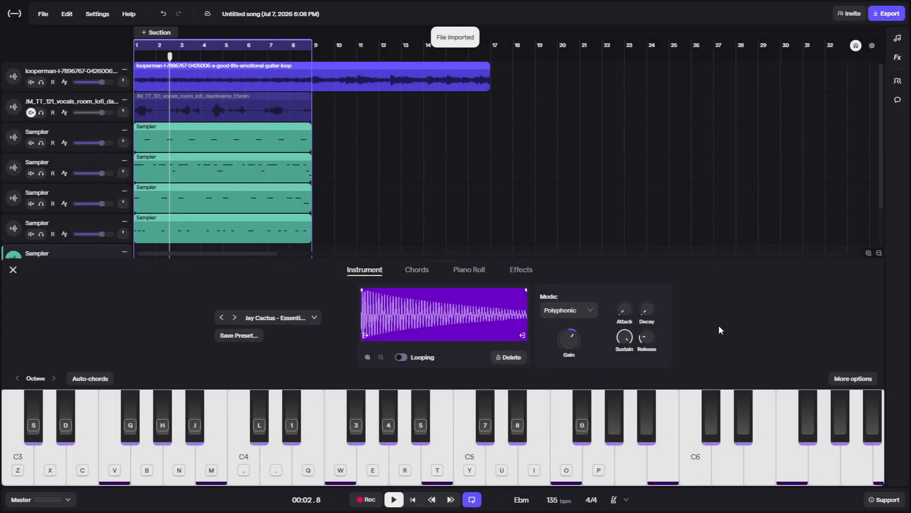
Audition the 808 sampler on C3 and check its additional instrument options.
key(z)
click(867, 379)
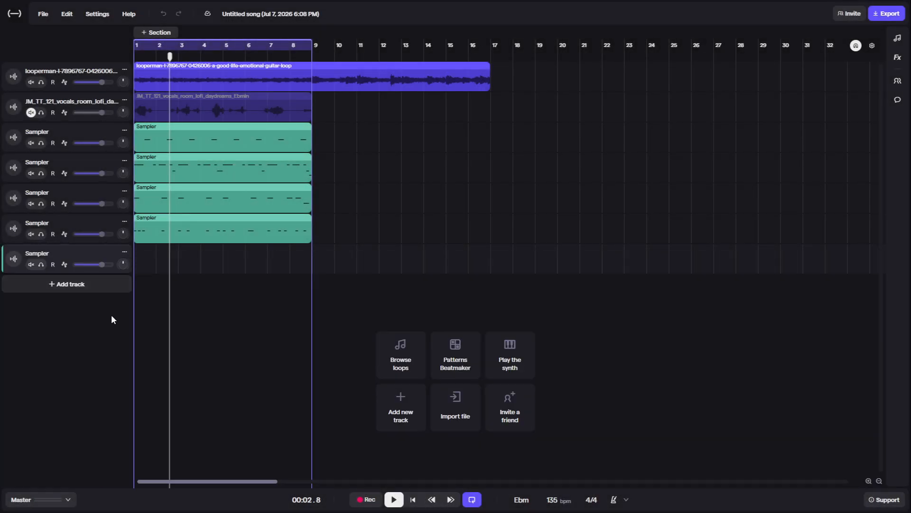
click(16, 262)
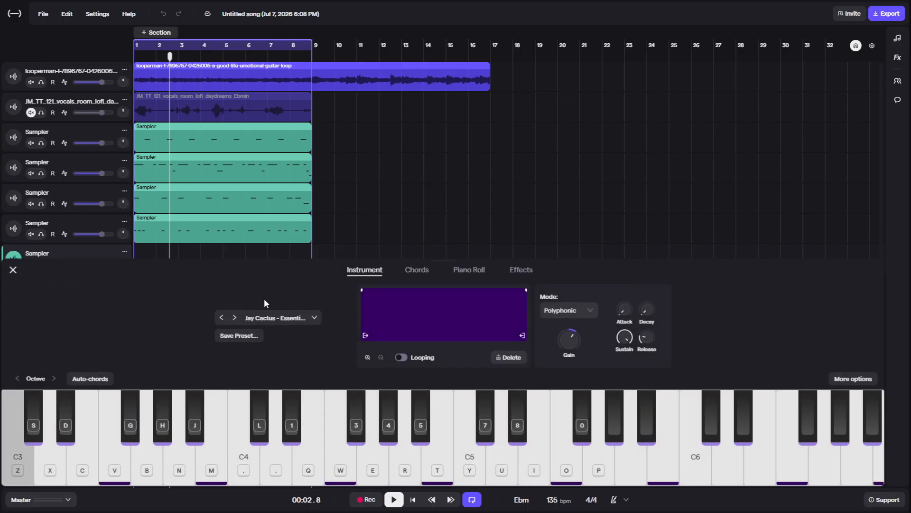
click(522, 270)
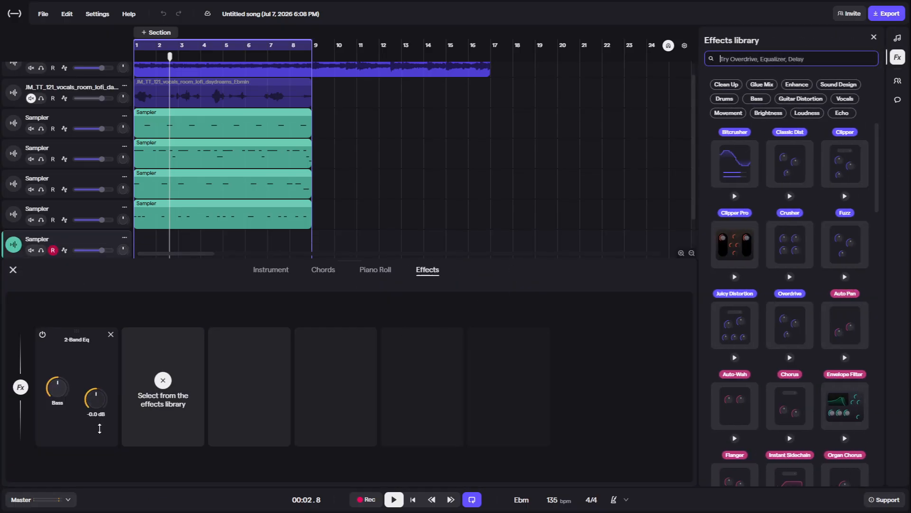
text(zzz)
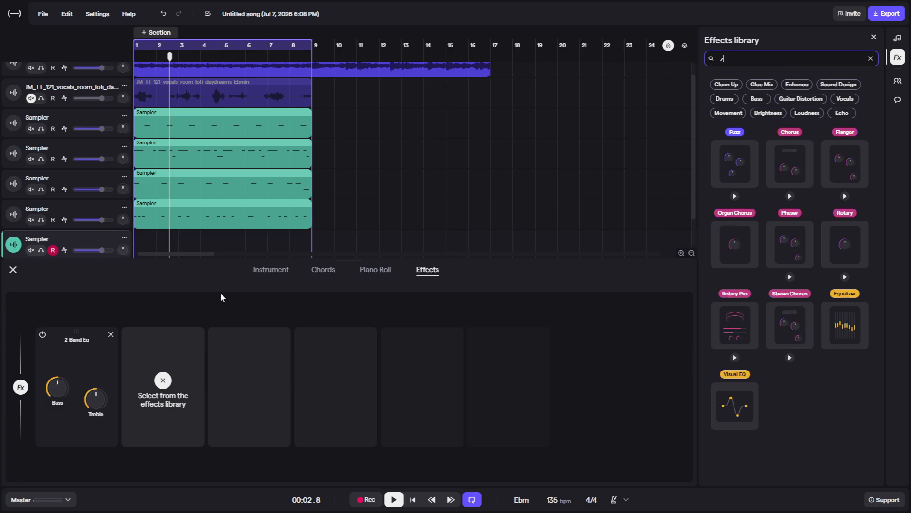
click(871, 58)
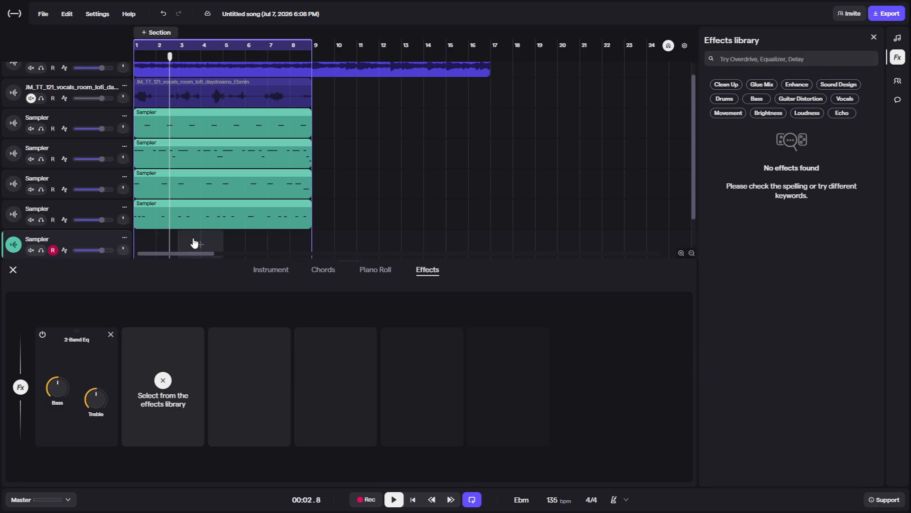
click(260, 272)
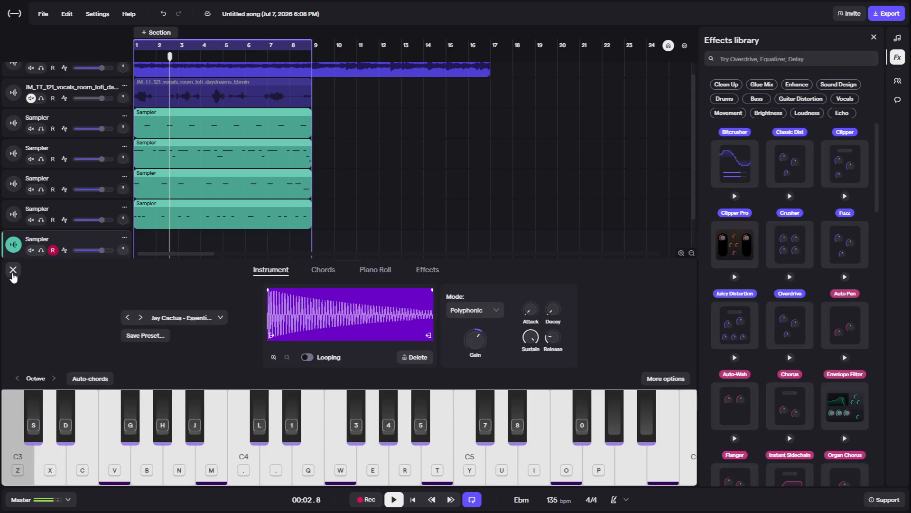
click(13, 270)
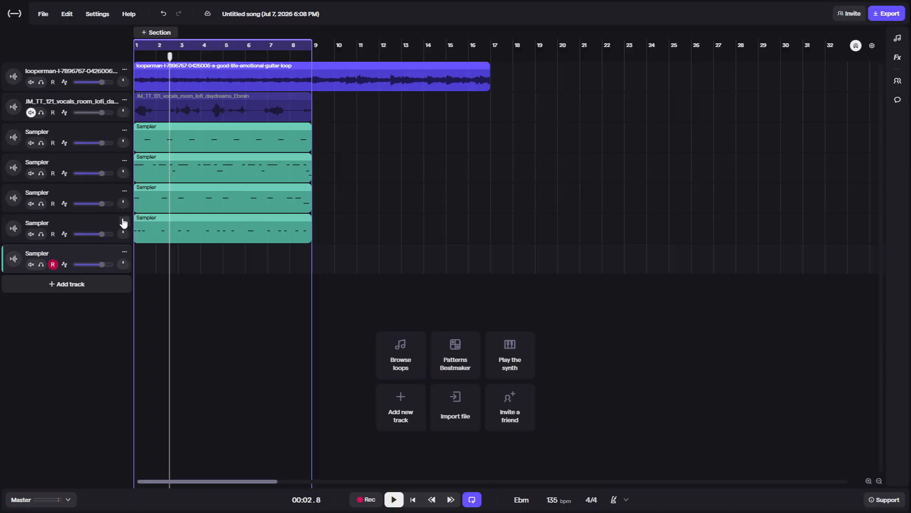
Copy the kick pattern onto the 808 track starting at bar 1, and mute the kick track.
click(198, 238)
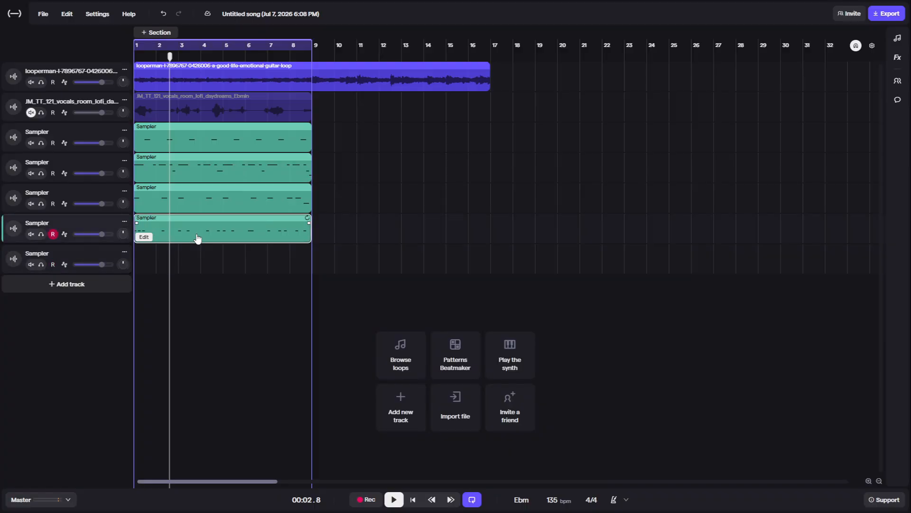
click(142, 263)
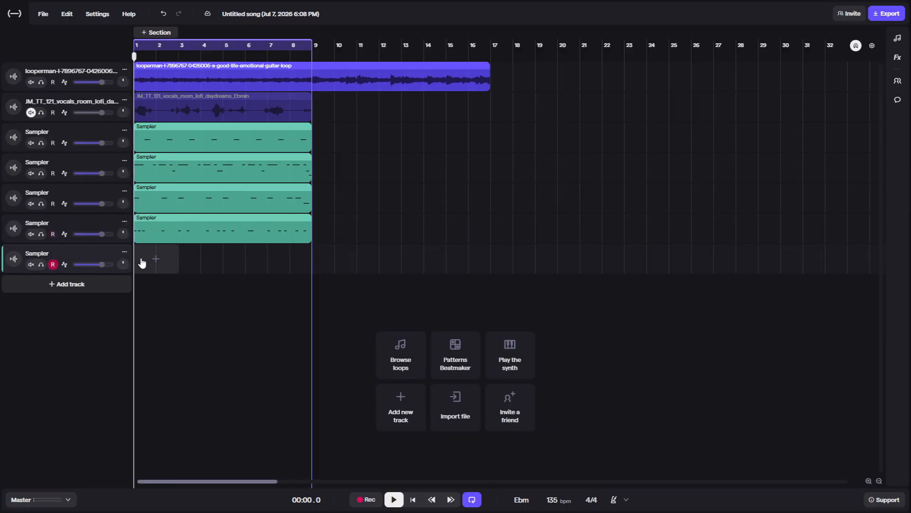
key(ctrl+v)
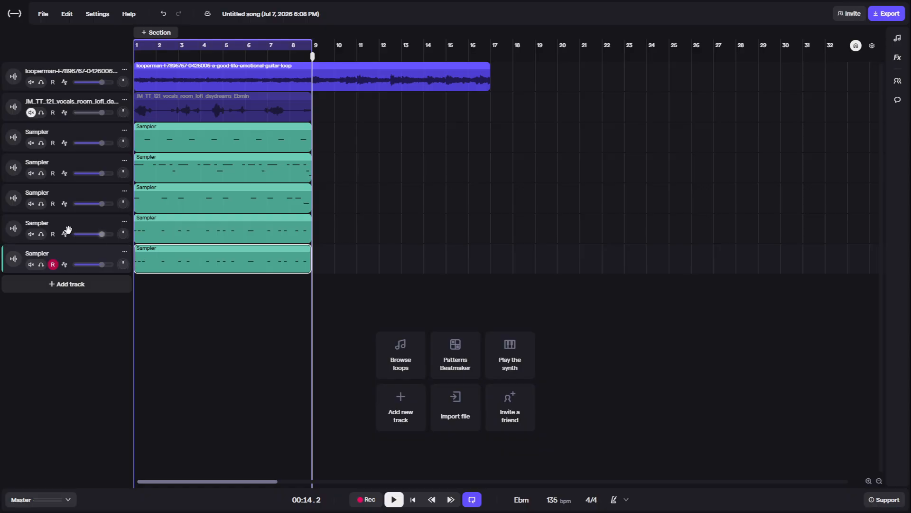
click(31, 234)
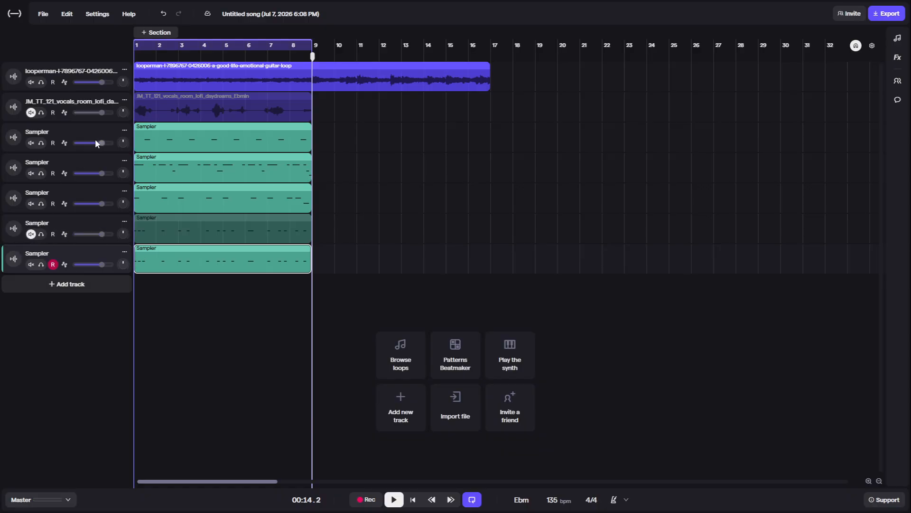
Rename the five sampler tracks Sampler Clap, Sampler Hi Hat, Sampler Open Hat, Sampler Kick and Sampler 808.
click(125, 131)
click(160, 137)
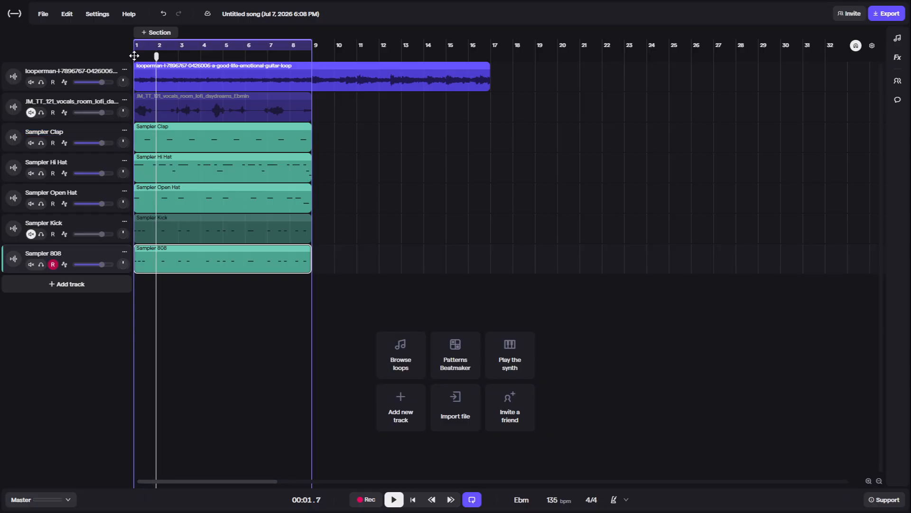
Set the 808 sampler's root octave to 3 and open its pattern in the piano roll for a short playback.
click(13, 258)
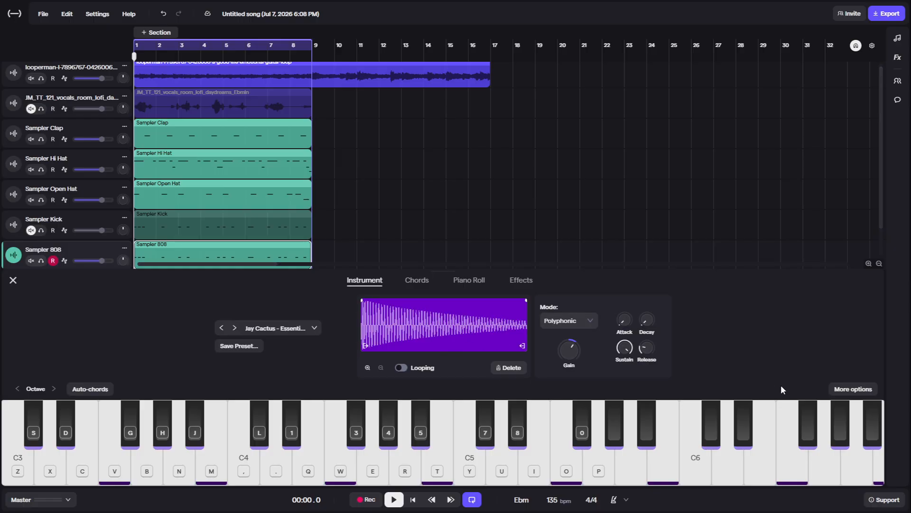
click(846, 390)
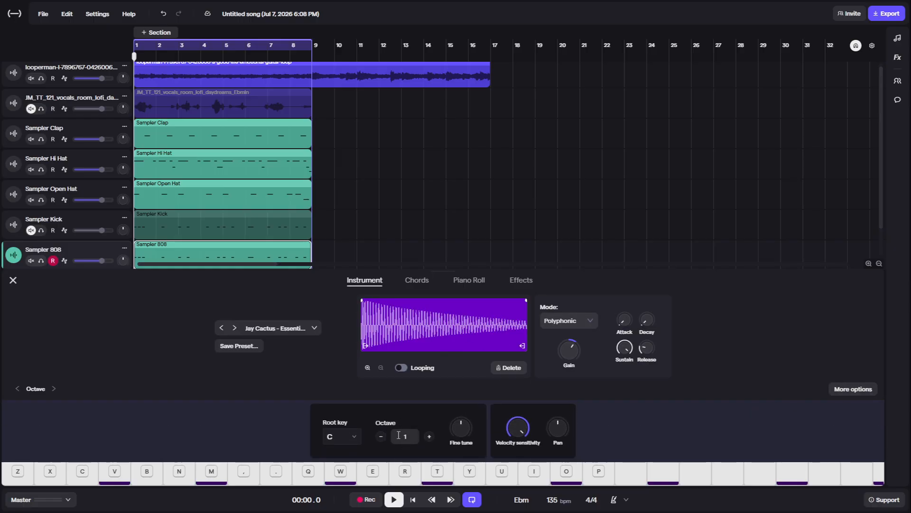
click(460, 286)
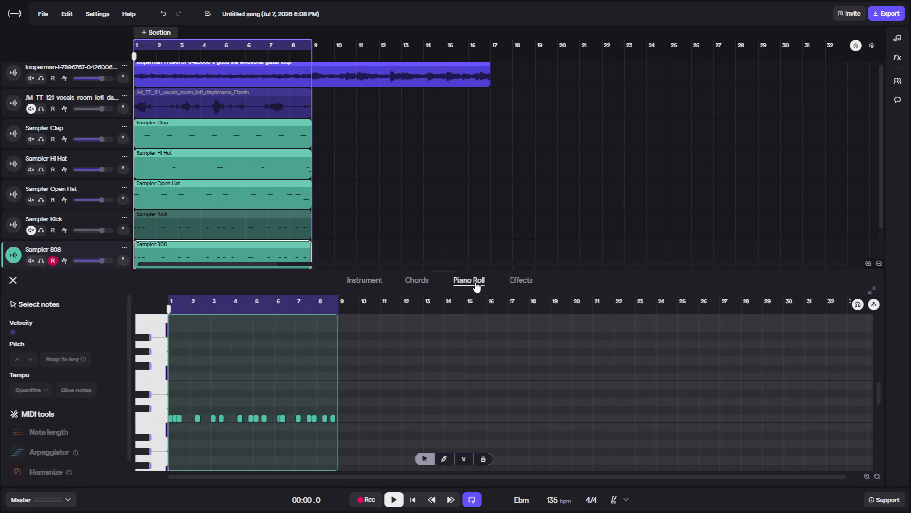
key(space)
key(space)
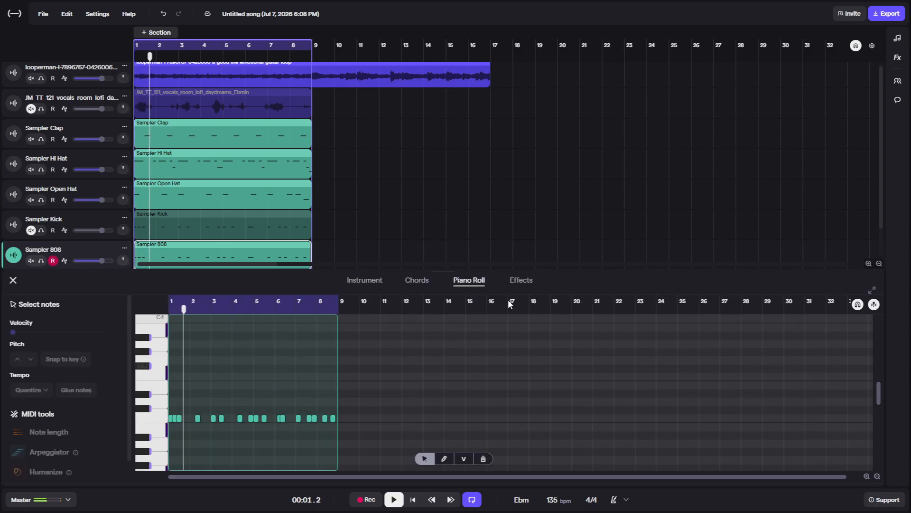
Tune the 808 notes to Eb3 in bars 1–2, Db3 in bars 3–4 and Bb2 in bars 5–6.
key(Down)
key(Down)
key(Down)
key(Down)
key(Down)
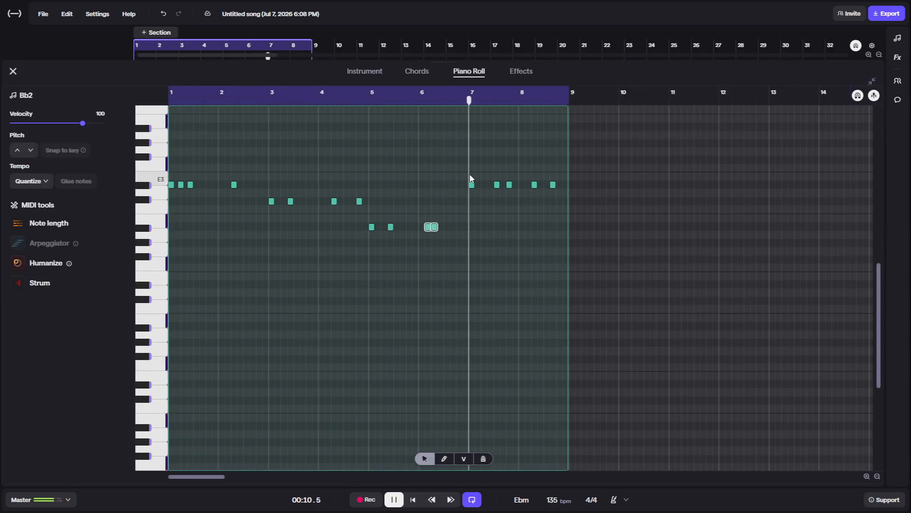
Lower the 808 notes in bars 7–8 to B2, and the final note to Bb2.
click(472, 184)
key(Down)
key(Down)
key(Down)
key(Down)
drag(479, 176, 553, 190)
key(Down)
key(Down)
key(Down)
key(Down)
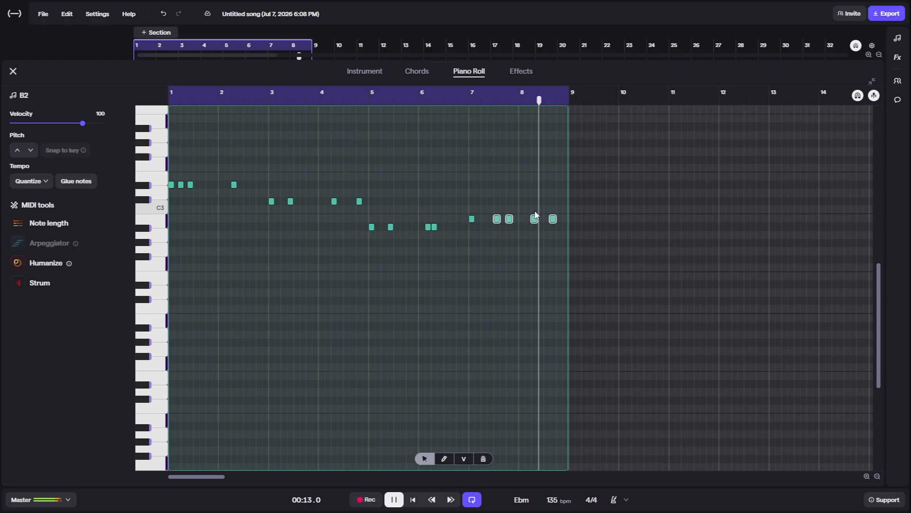
click(553, 218)
key(Down)
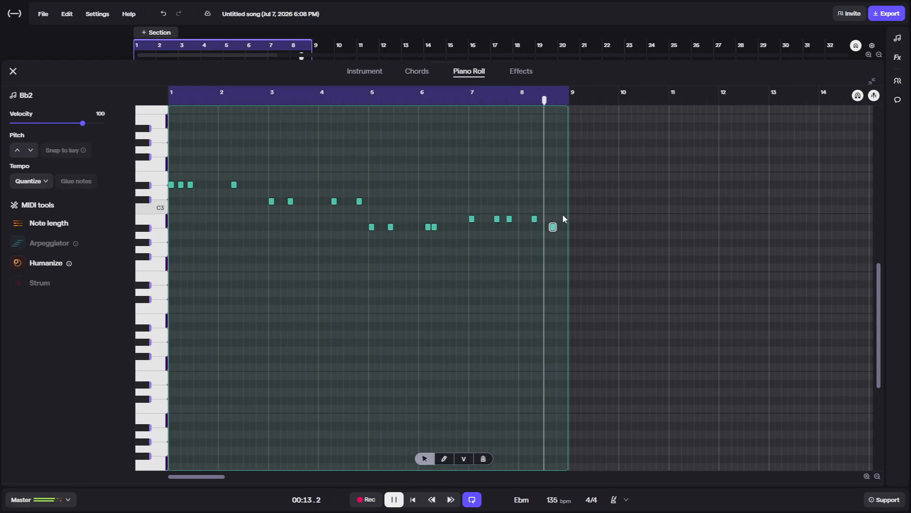
Lengthen every 808 note until the next one starts, extend the last to the end of bar 8, and play the bass line.
key(space)
key(ctrl+a)
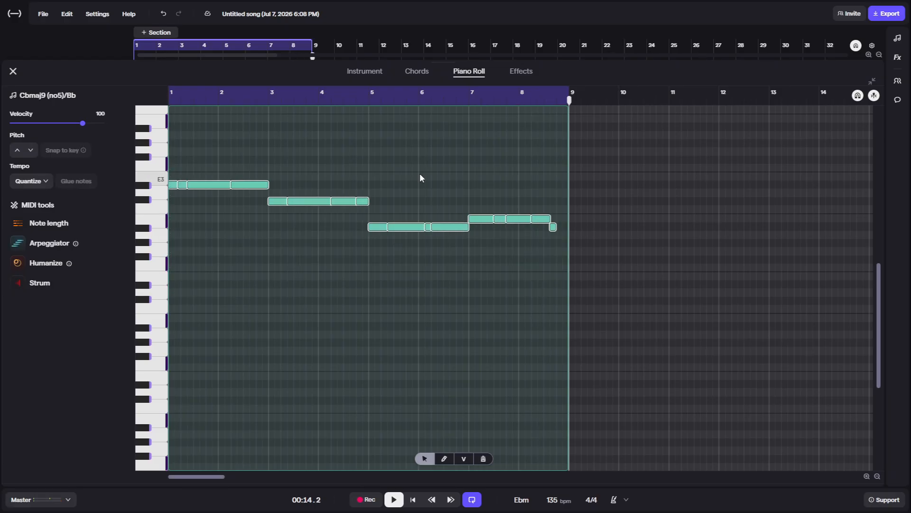
click(420, 178)
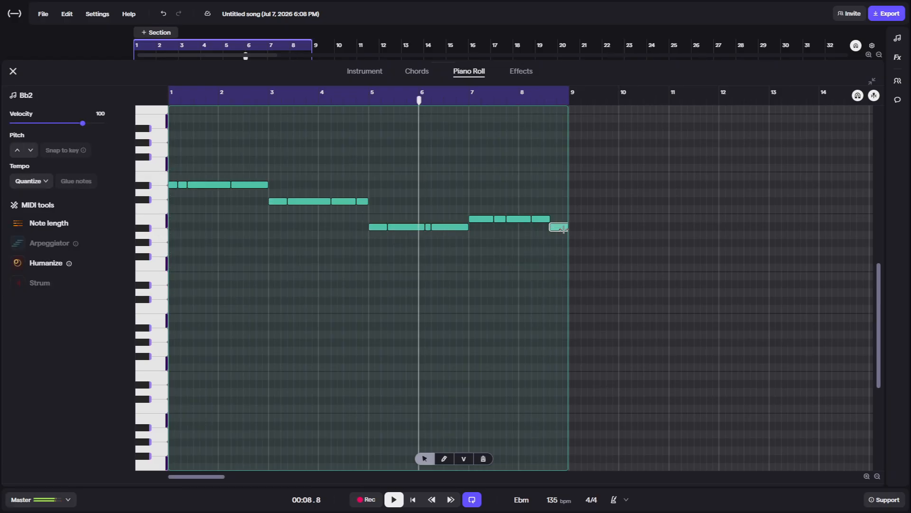
key(space)
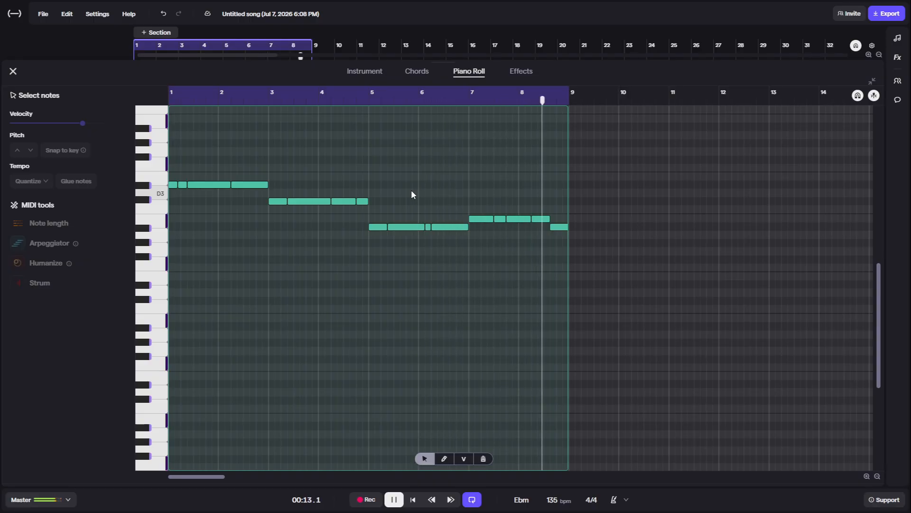
click(365, 71)
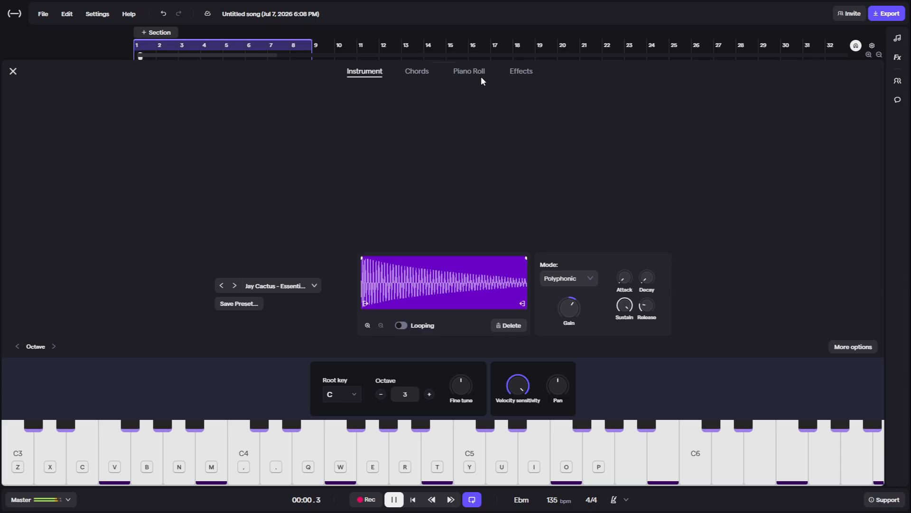
key(space)
click(14, 74)
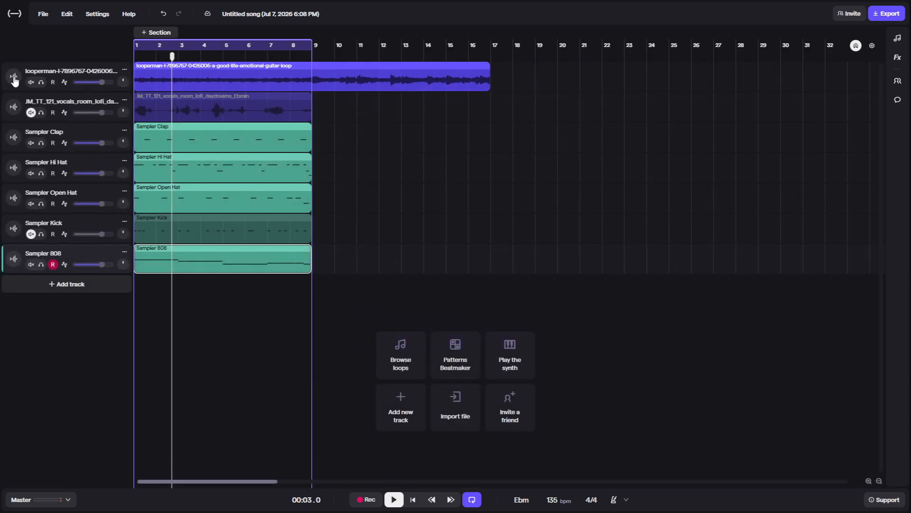
Solo the guitar loop track and add a Visual EQ effect to it.
click(14, 77)
click(163, 411)
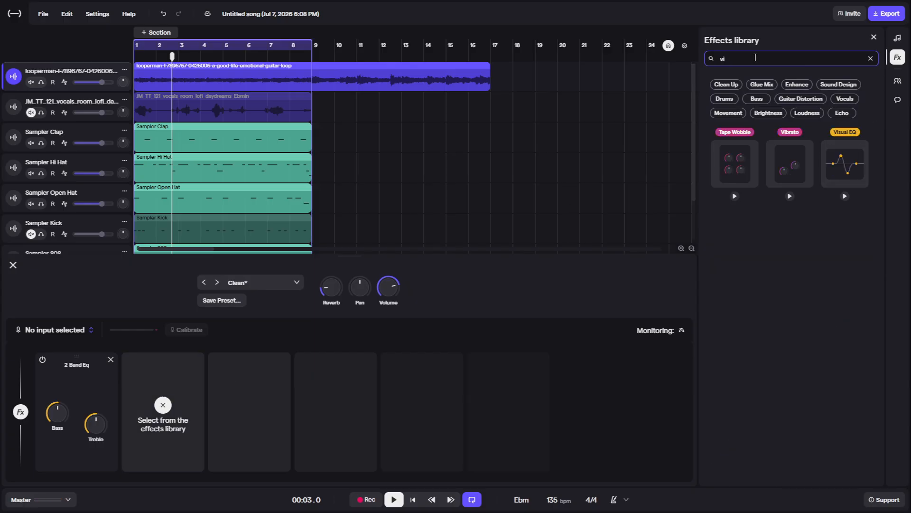
click(42, 83)
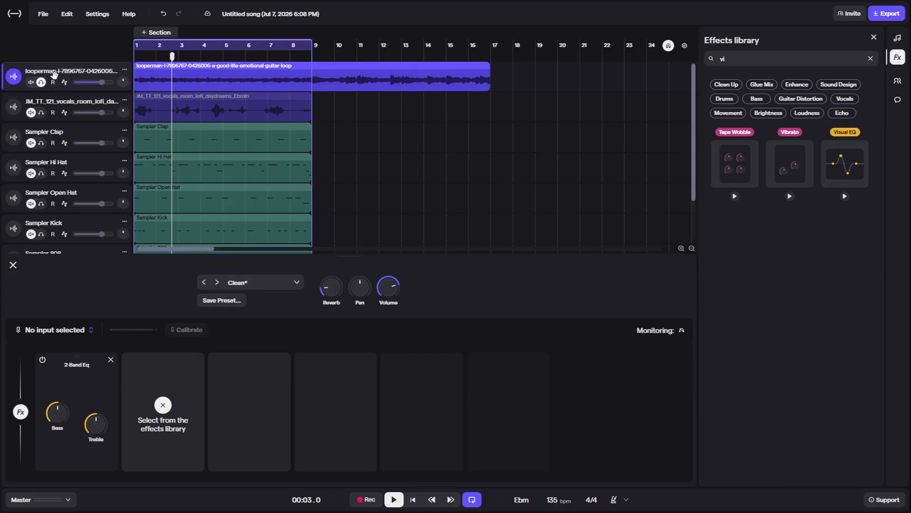
key(space)
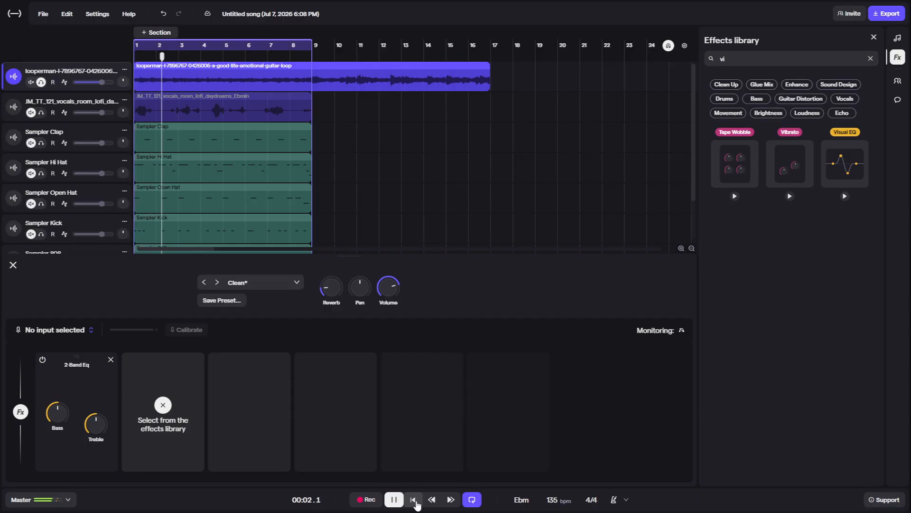
click(867, 161)
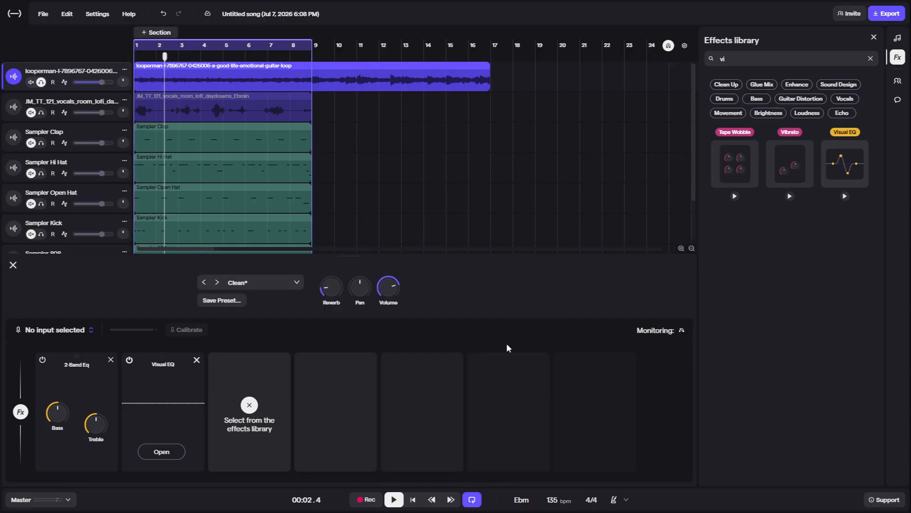
click(162, 452)
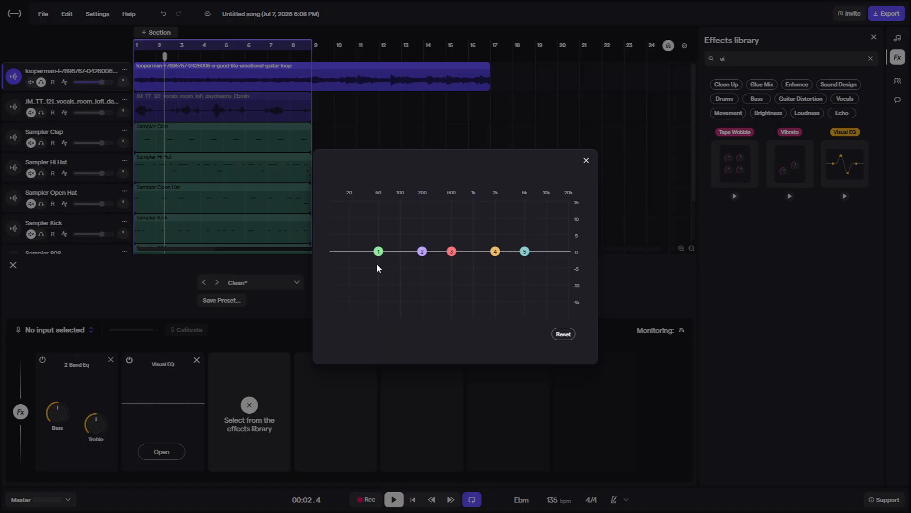
key(Escape)
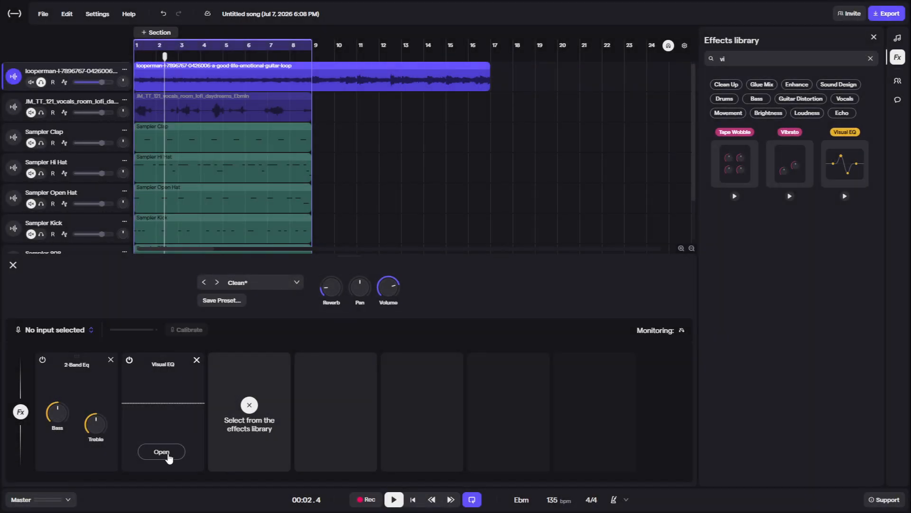
click(167, 454)
click(393, 504)
click(370, 499)
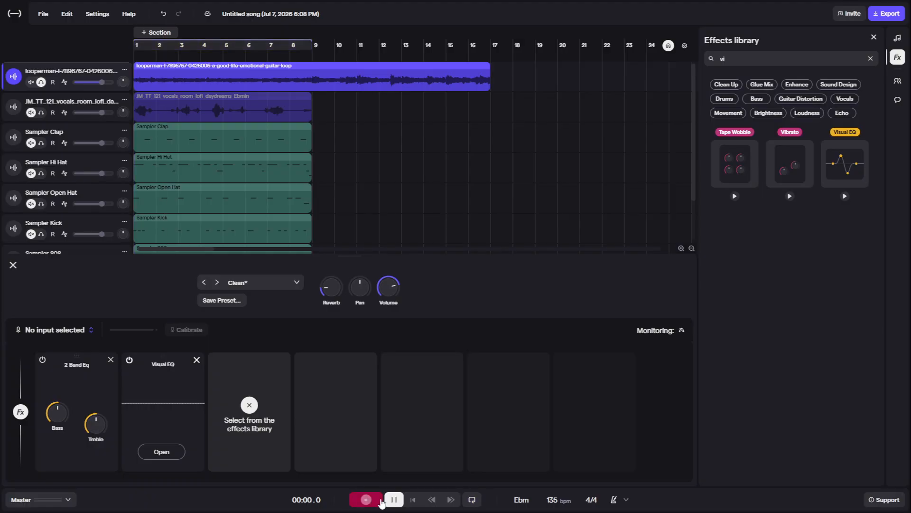
click(387, 502)
click(391, 501)
Cut the guitar loop's lows in the Visual EQ: band 1 to about -15 dB near 100 Hz, band 2 to -8.1 dB at 120 Hz.
click(152, 451)
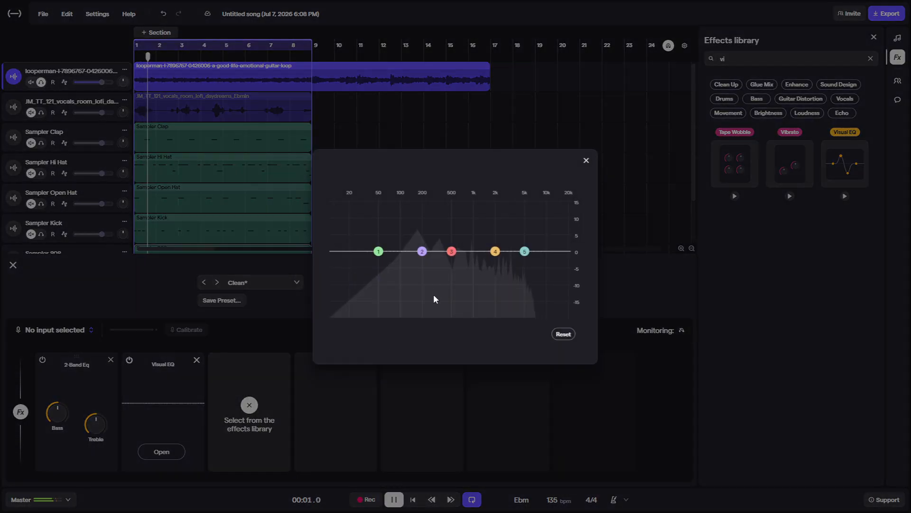
drag(378, 251, 402, 305)
click(421, 254)
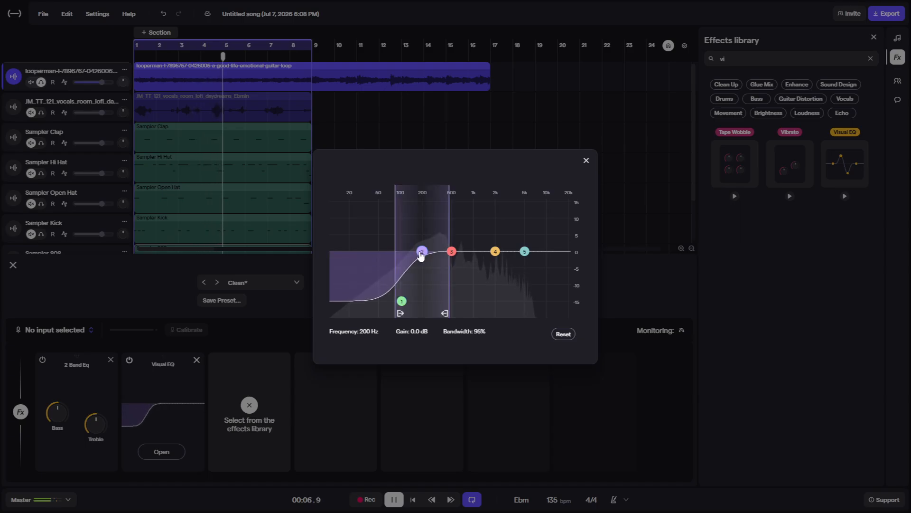
drag(421, 255, 406, 281)
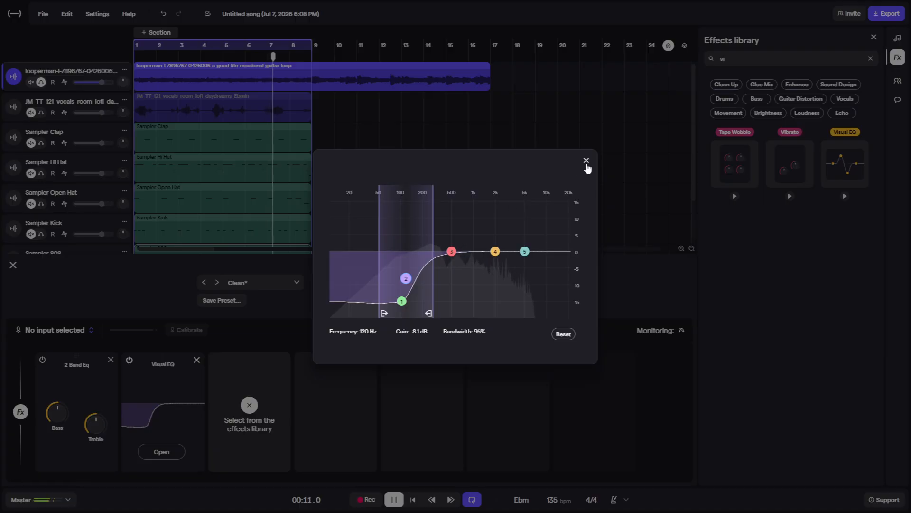
click(586, 161)
click(13, 265)
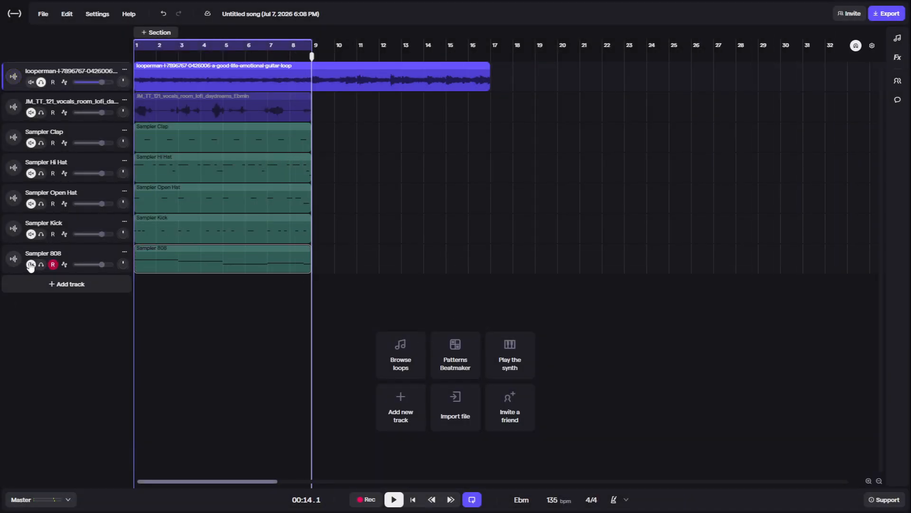
Unsolo the guitar loop track and raise the 808 sampler's gain to about 7.7 dB while checking the mix.
click(41, 81)
key(space)
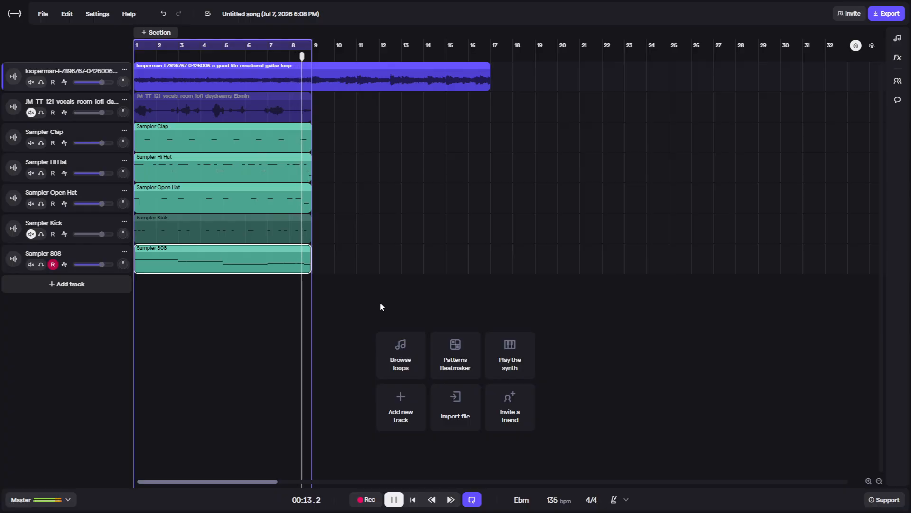
click(13, 259)
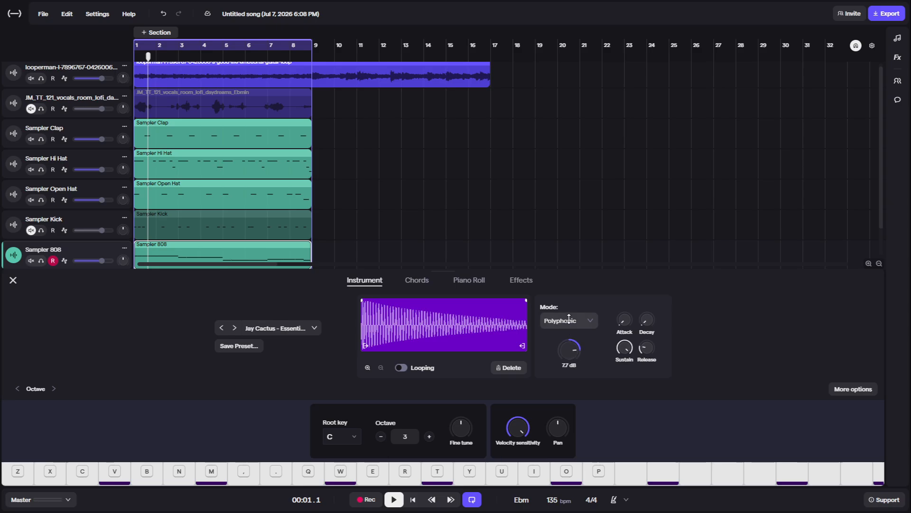
click(396, 499)
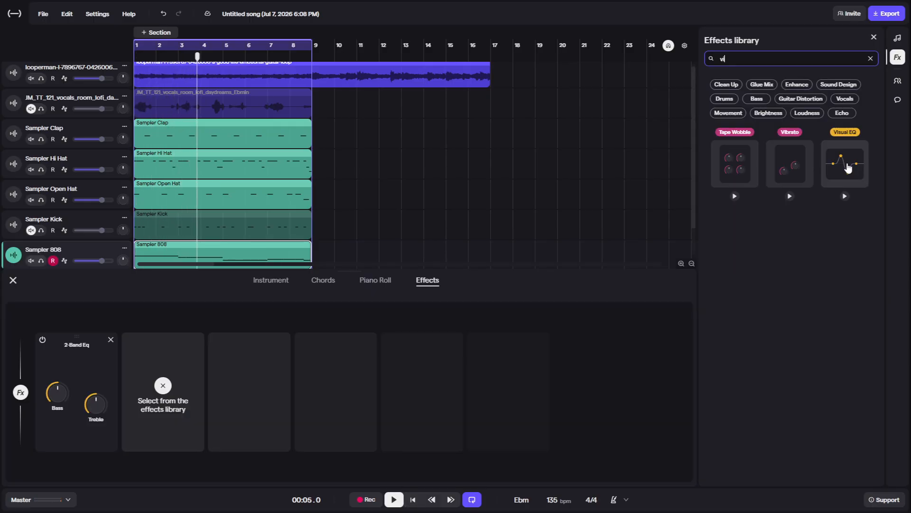
Add a Visual EQ to the 808 track and boost band 1 by 4.7 dB at 50.2 Hz.
click(834, 161)
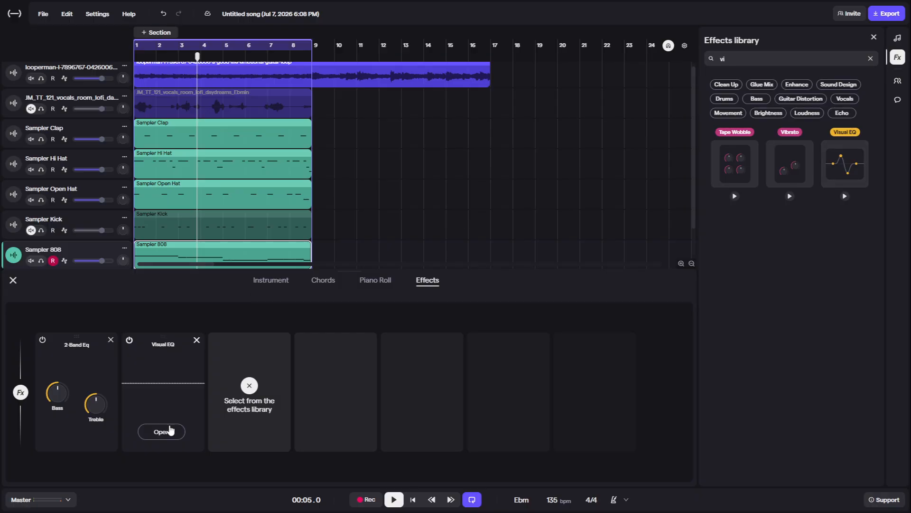
click(162, 432)
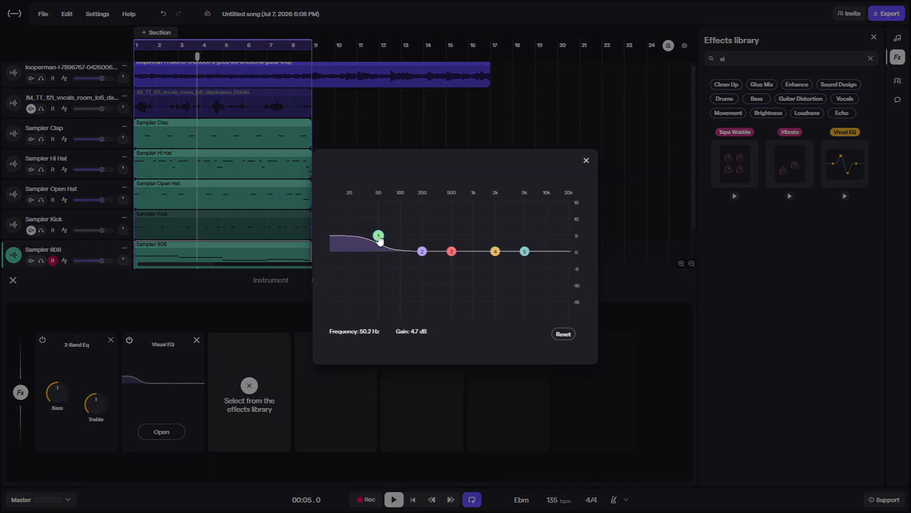
click(587, 162)
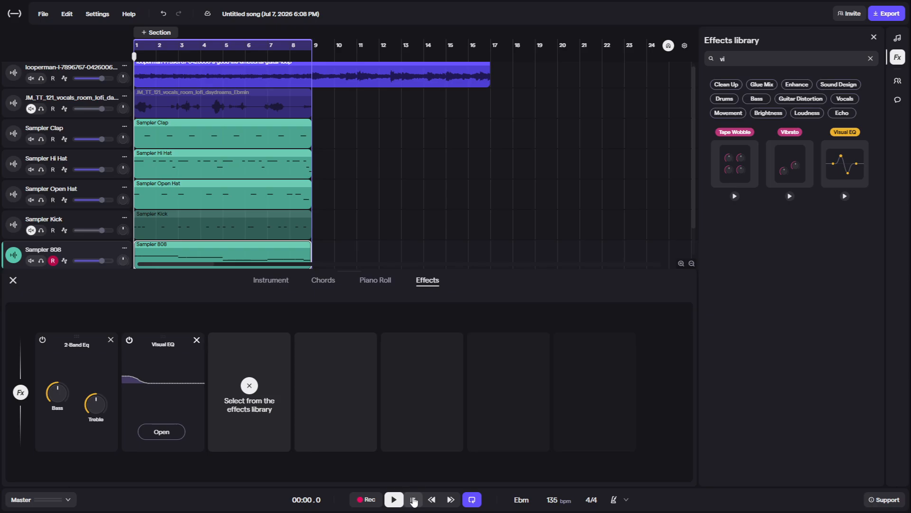
Unmute the kick track during playback, and audition the vocal track briefly before muting it again.
key(space)
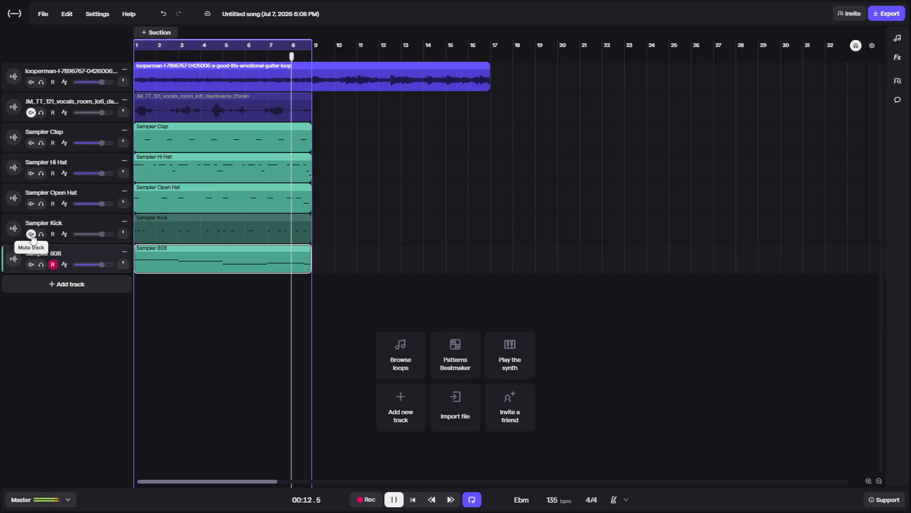
click(31, 234)
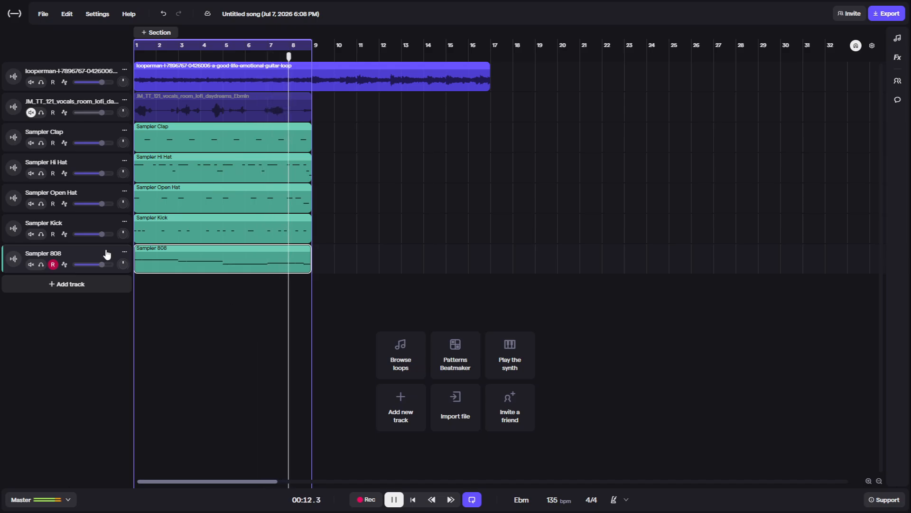
click(31, 112)
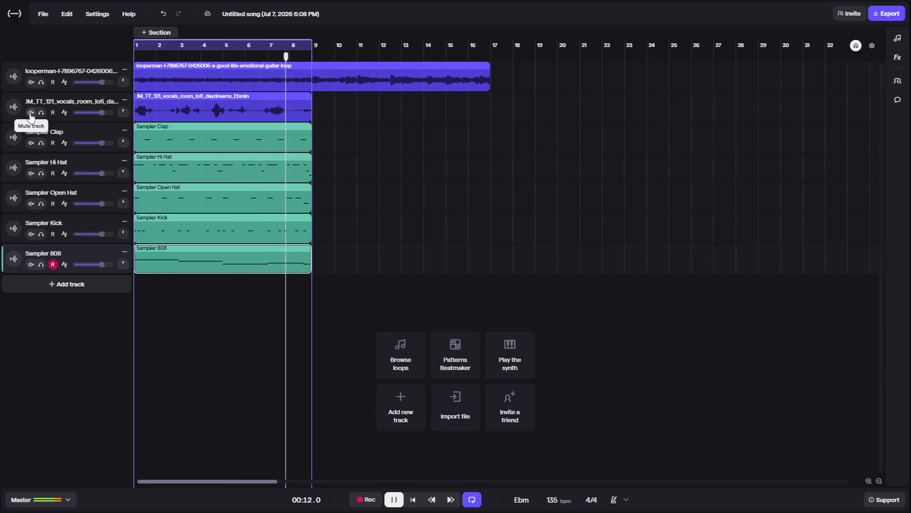
click(32, 113)
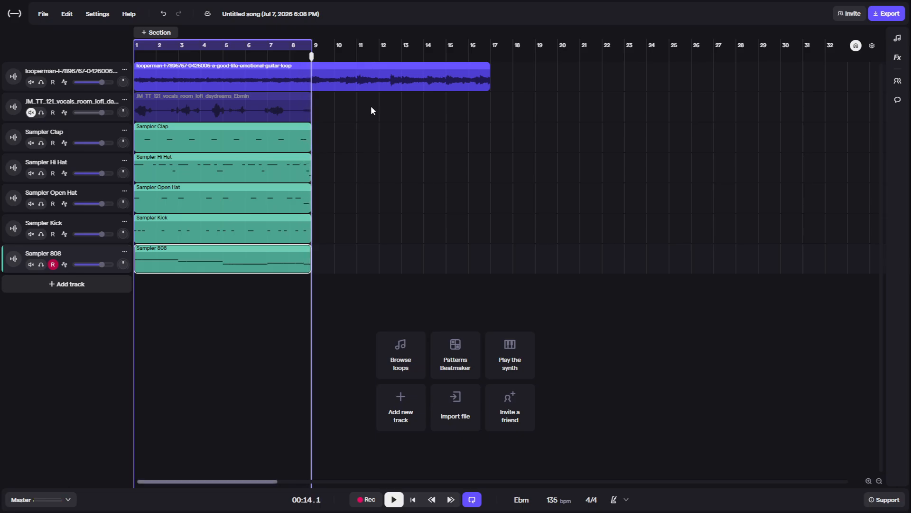
Split the guitar loop region at the start of bar 9.
click(313, 56)
right_click(324, 75)
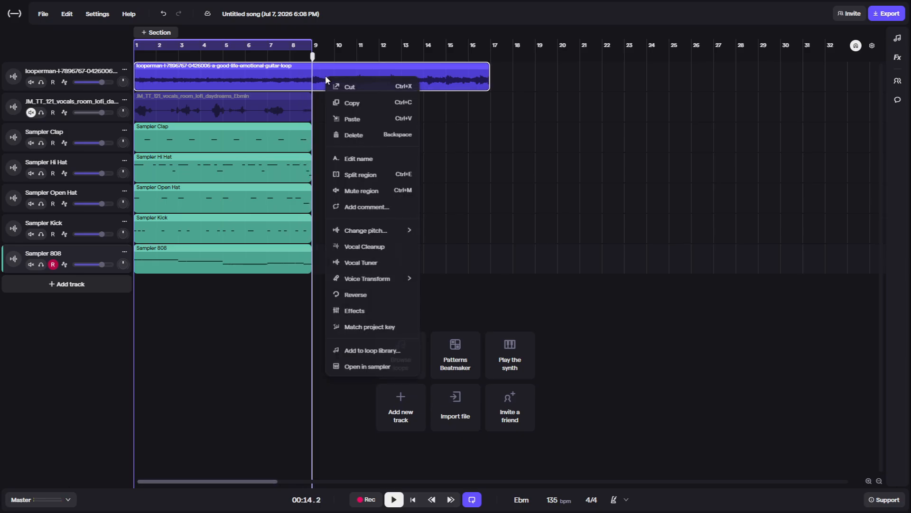
click(365, 175)
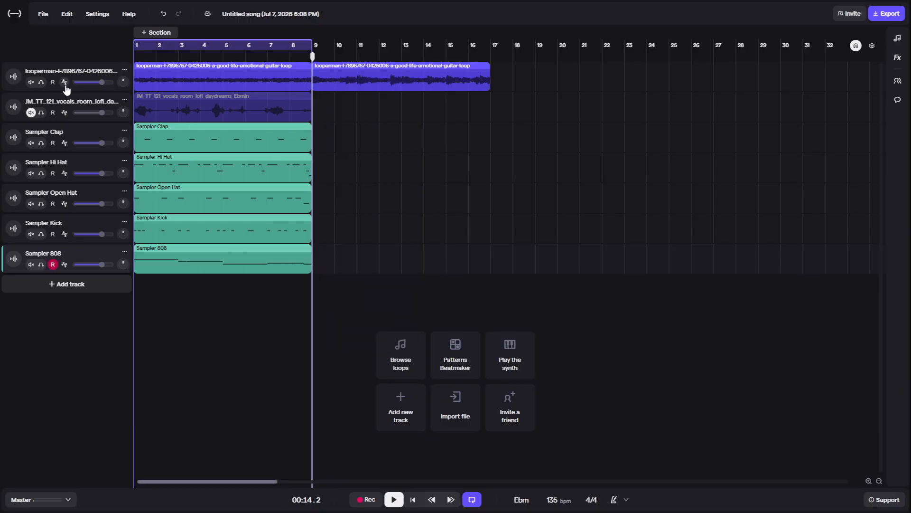
Duplicate the guitar loop track and mute the original.
click(124, 70)
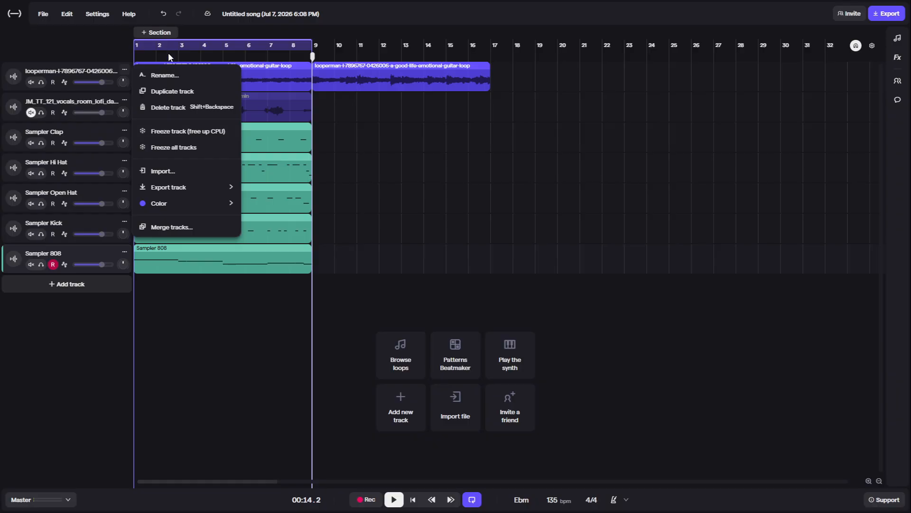
click(181, 92)
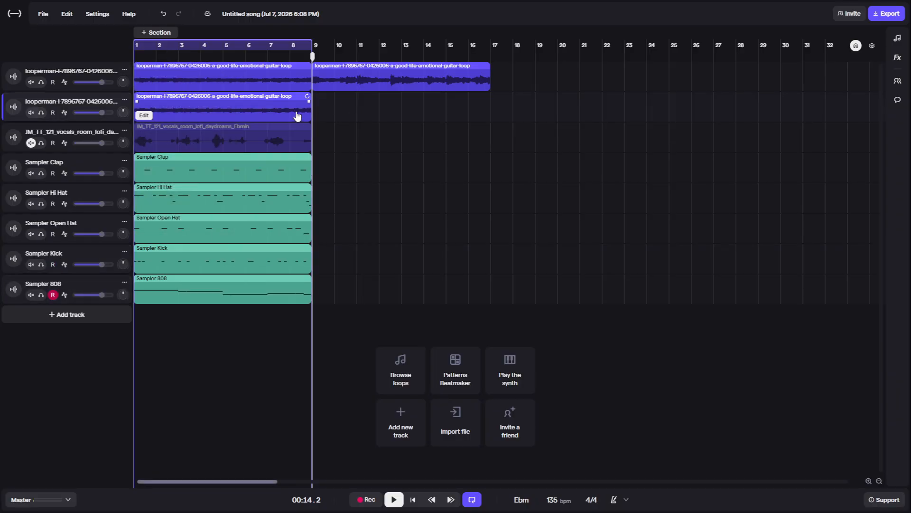
click(30, 83)
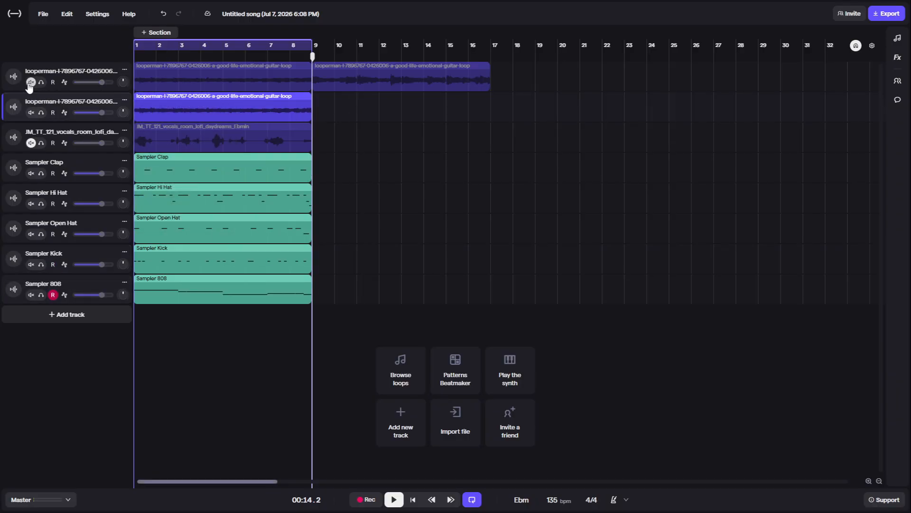
Reverse the guitar region on the duplicated track and listen to it from the start of the song.
right_click(150, 109)
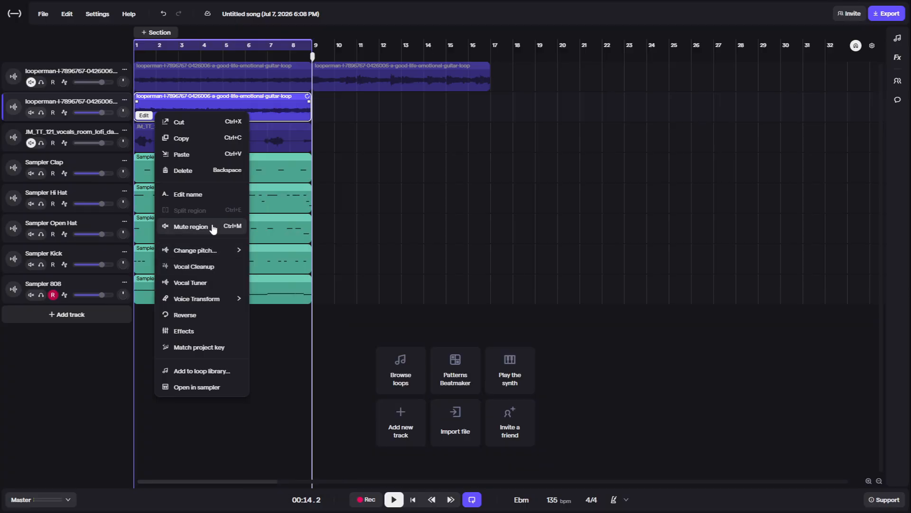
click(195, 315)
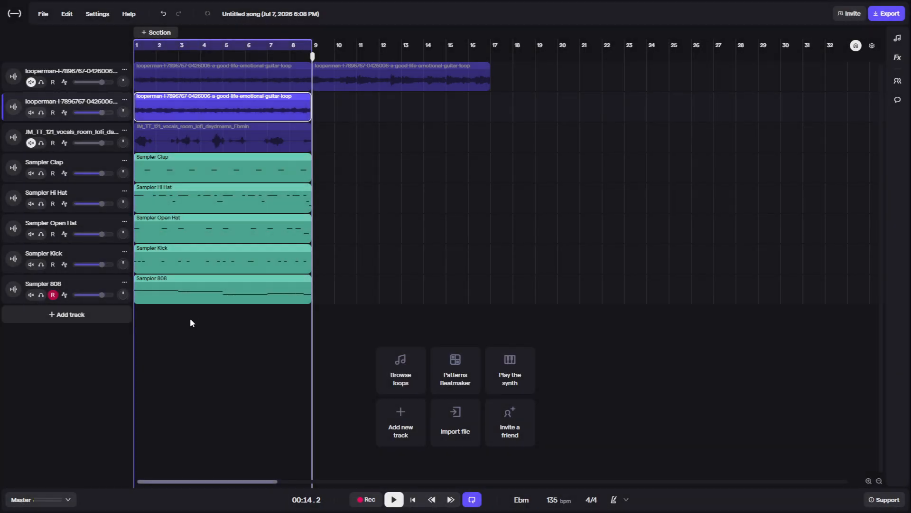
drag(180, 55, 128, 58)
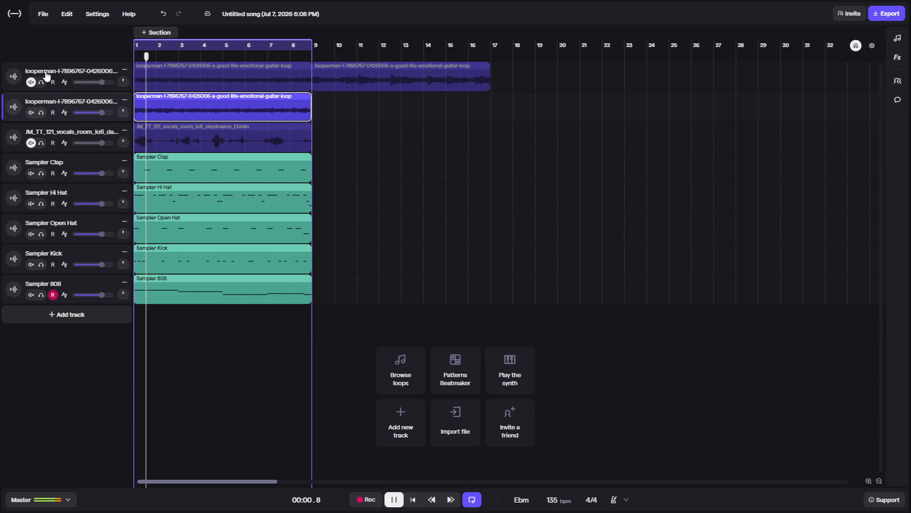
Duplicate the track with the reversed guitar loop.
click(124, 102)
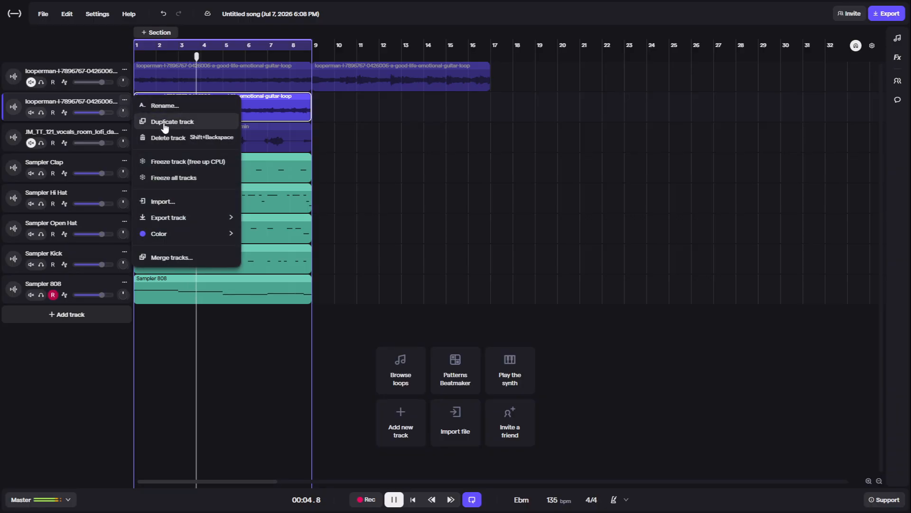
click(166, 123)
click(232, 89)
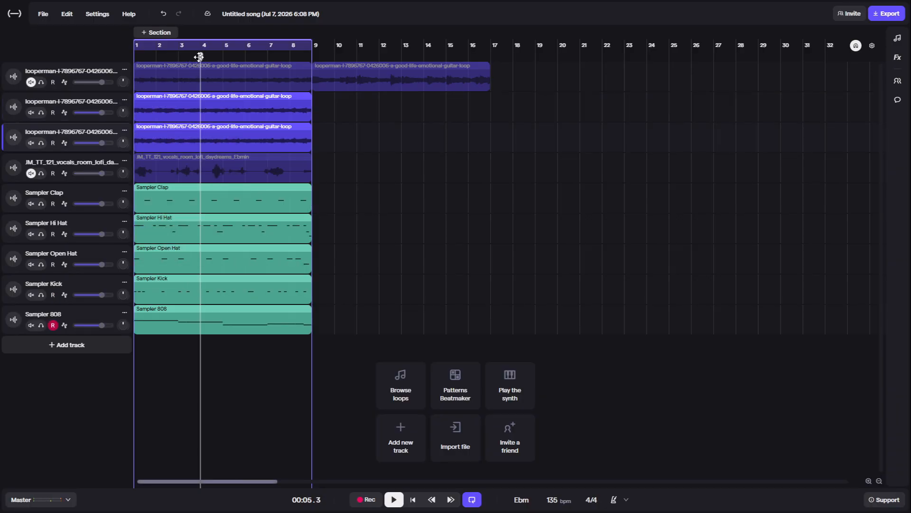
Split the reversed guitar region at every bar from 2 to 8 and delete the uncut region on the newest duplicate track.
drag(199, 57, 264, 87)
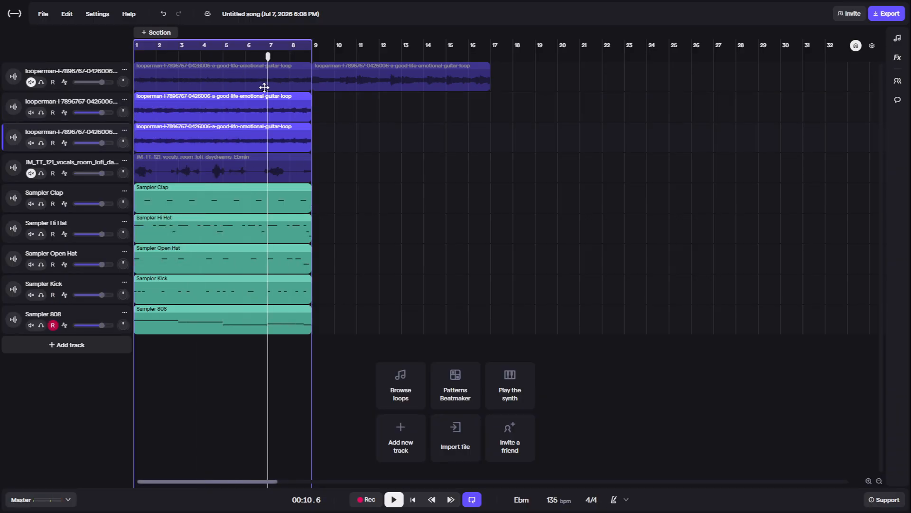
right_click(280, 113)
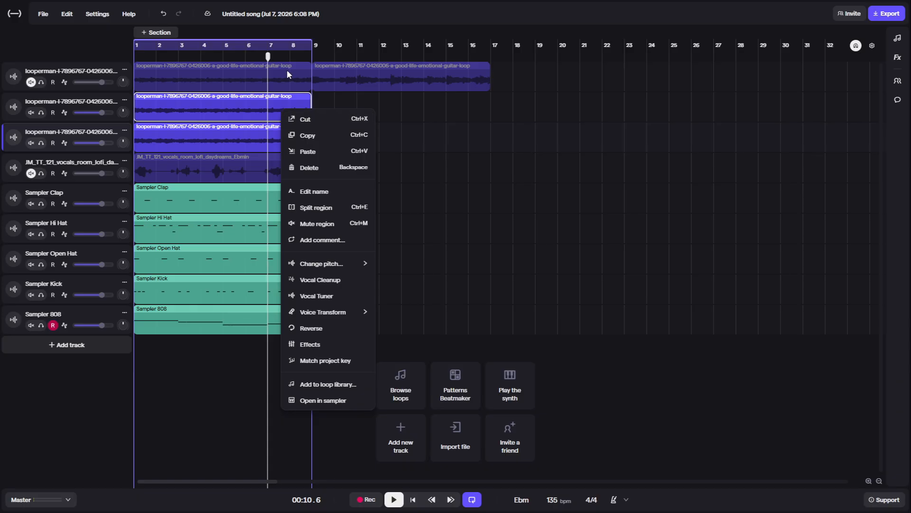
click(289, 58)
click(291, 56)
right_click(290, 101)
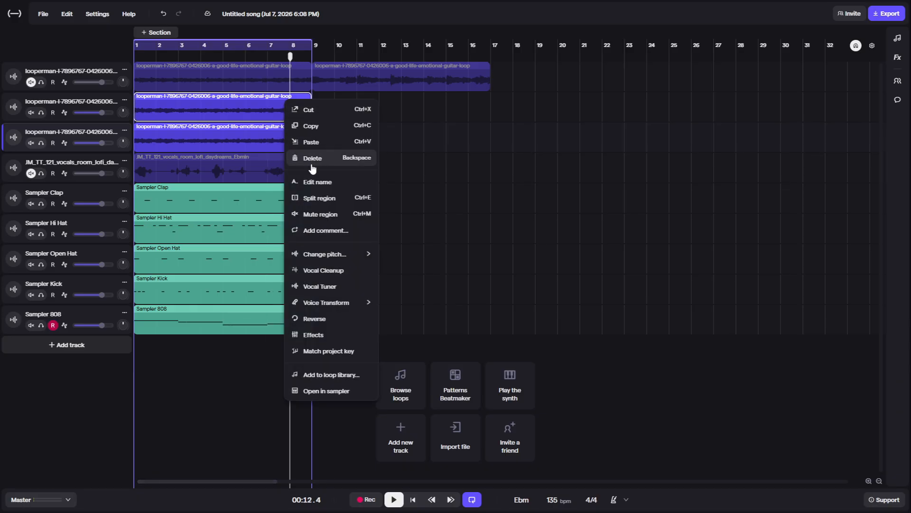
click(313, 199)
click(197, 145)
key(Delete)
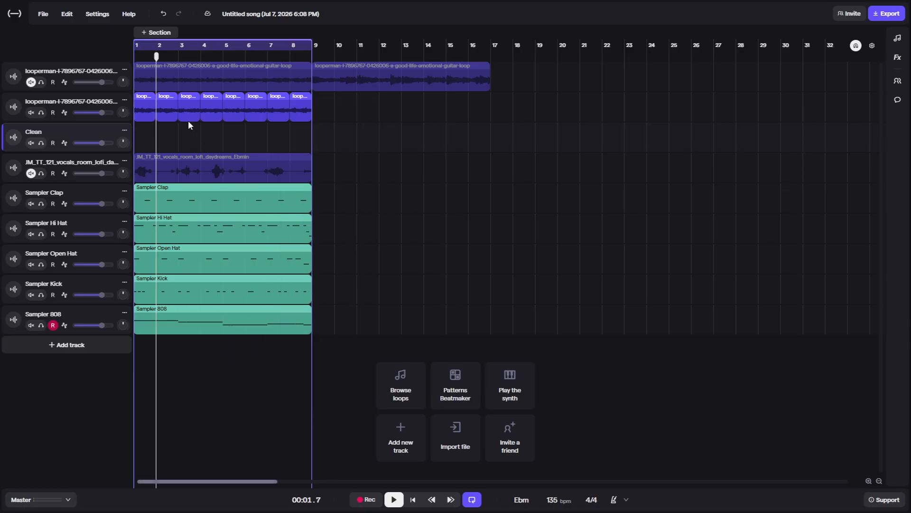
Move the eight one-bar guitar slices to the empty duplicate track in reverse order, from the bar 8 slice at bar 1 to the bar 1 slice at bar 8.
drag(302, 123, 168, 138)
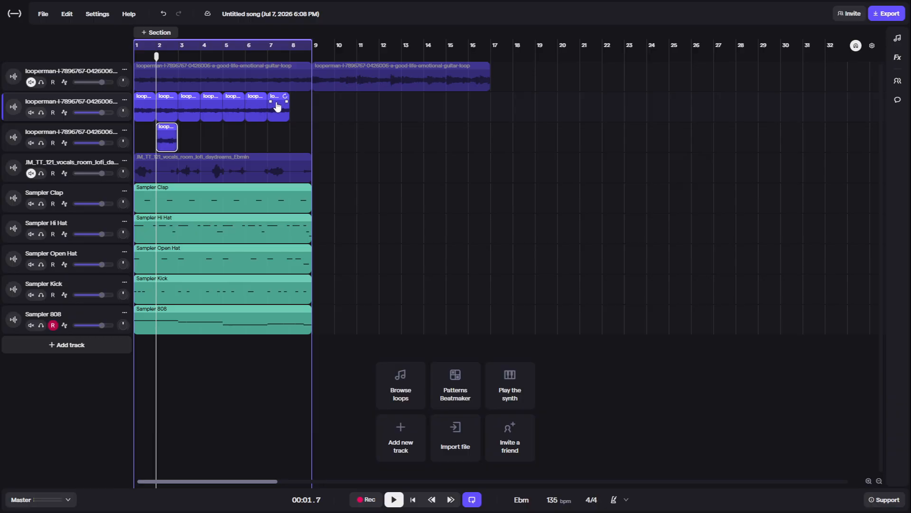
click(164, 13)
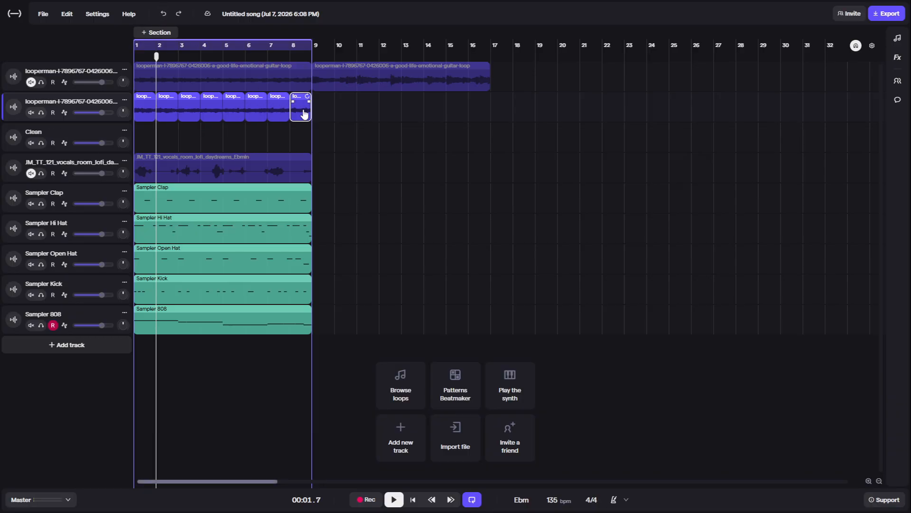
drag(303, 112, 147, 140)
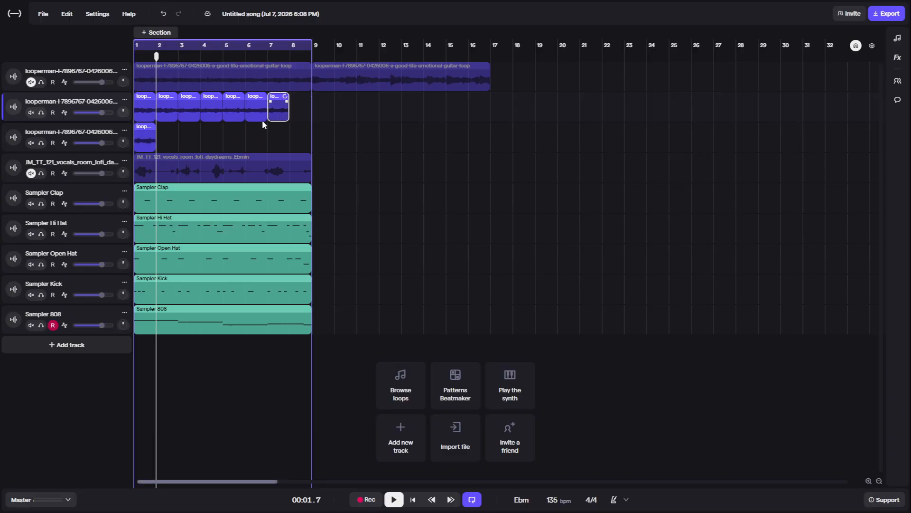
drag(284, 108, 172, 138)
drag(246, 109, 198, 144)
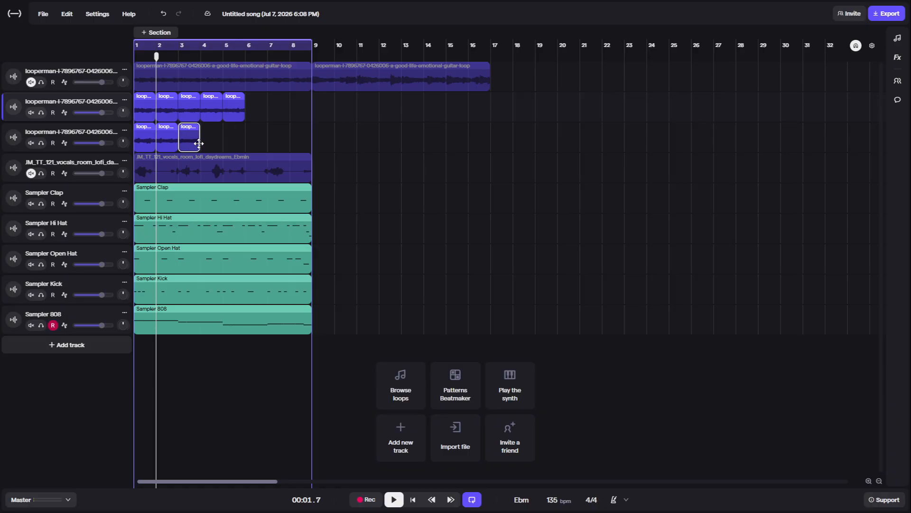
drag(213, 113, 234, 125)
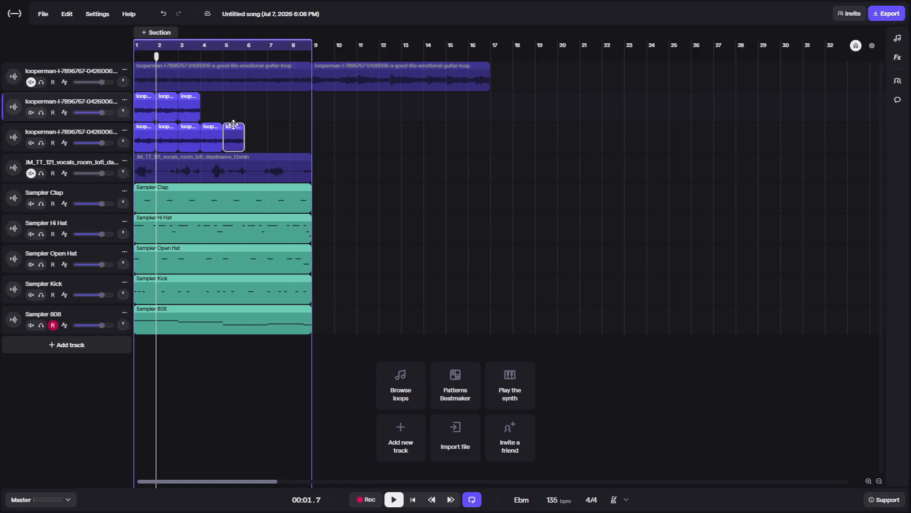
drag(179, 105, 240, 124)
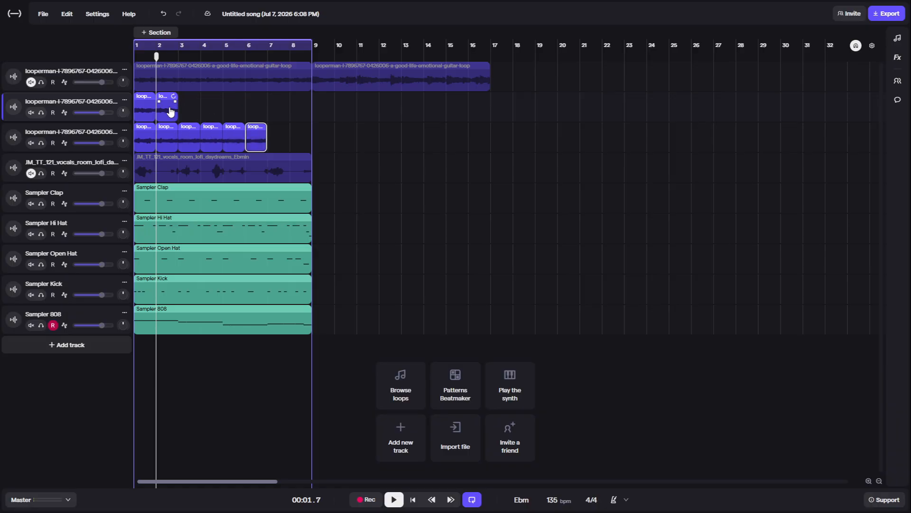
drag(171, 111, 281, 138)
drag(149, 114, 307, 137)
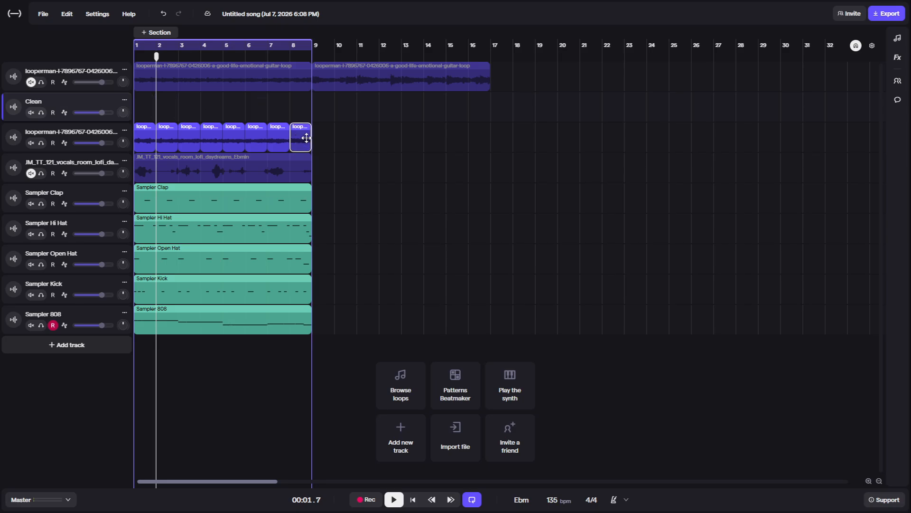
Play the reordered guitar slices with the drums from the start of the song.
click(413, 499)
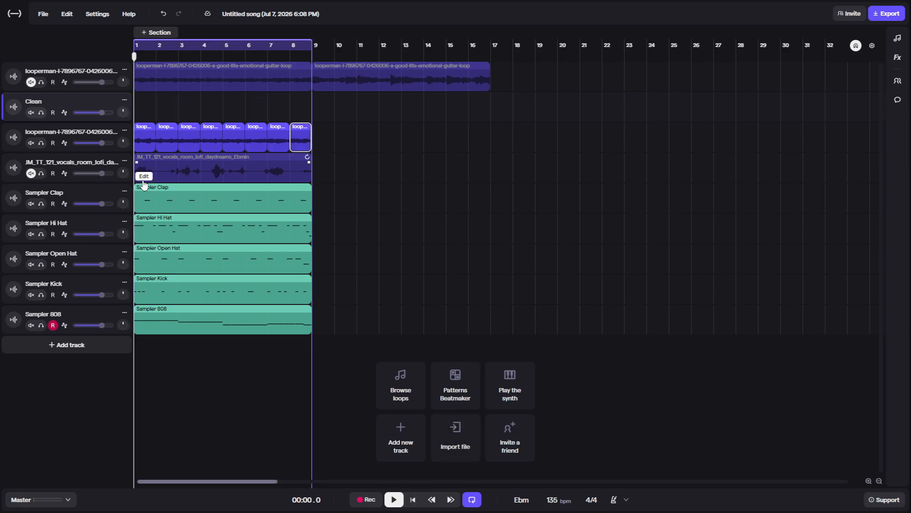
key(space)
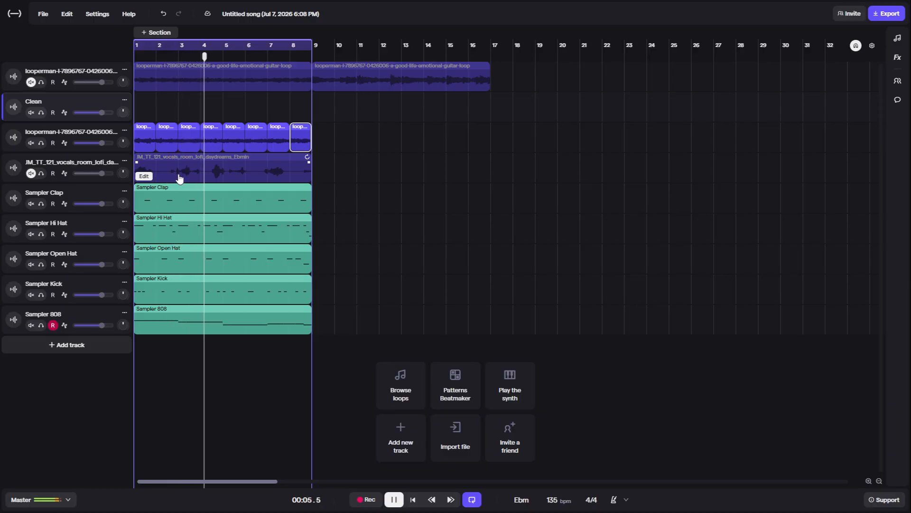
click(338, 128)
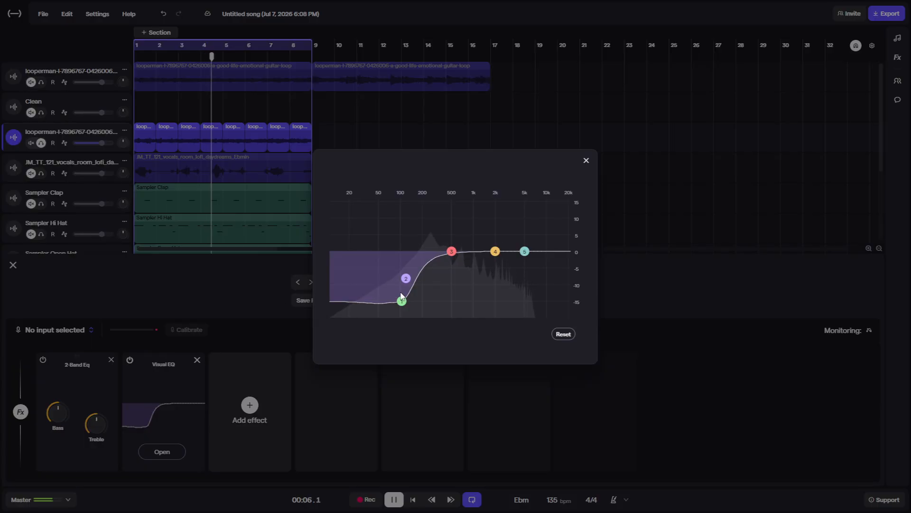
Set band 1 of the sliced guitar track's Visual EQ to -20.0 dB at 114 Hz.
click(586, 158)
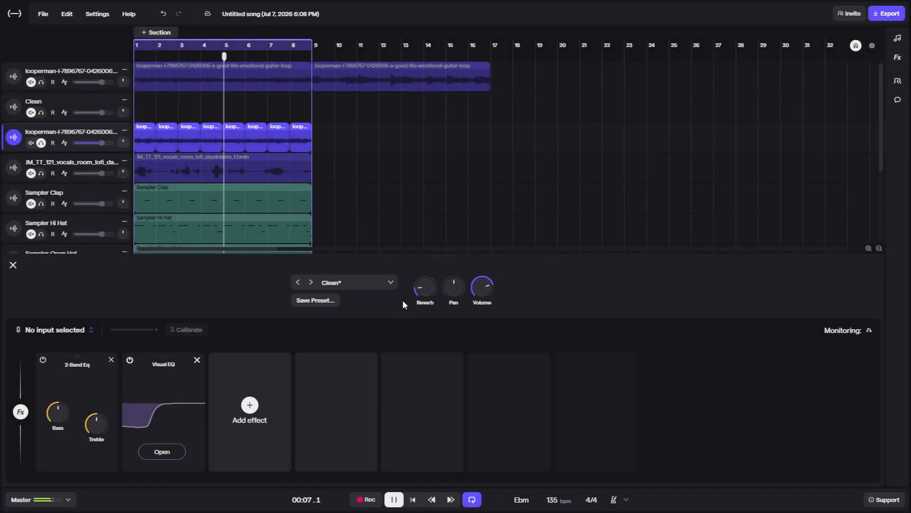
click(162, 452)
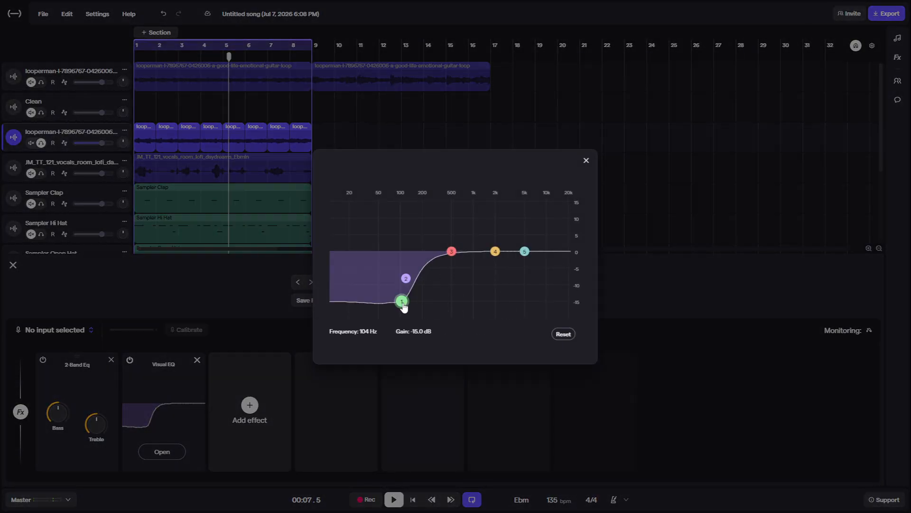
drag(404, 307, 406, 325)
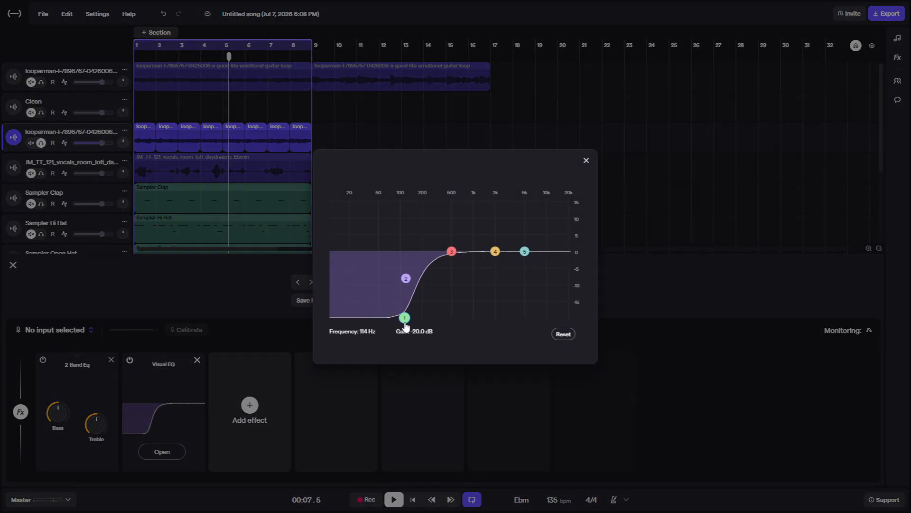
click(581, 165)
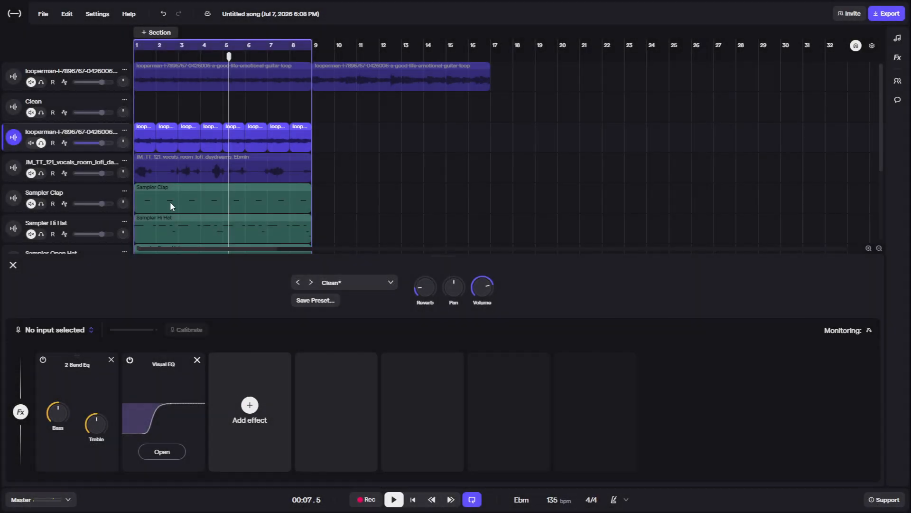
Unsolo the sliced guitar track to check the full mix, and delete the empty Clean track above it.
click(41, 142)
key(space)
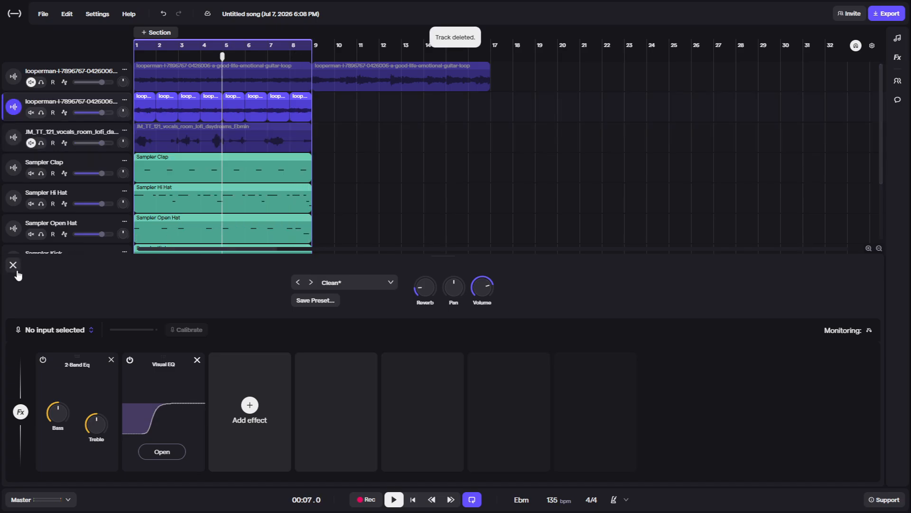
click(14, 268)
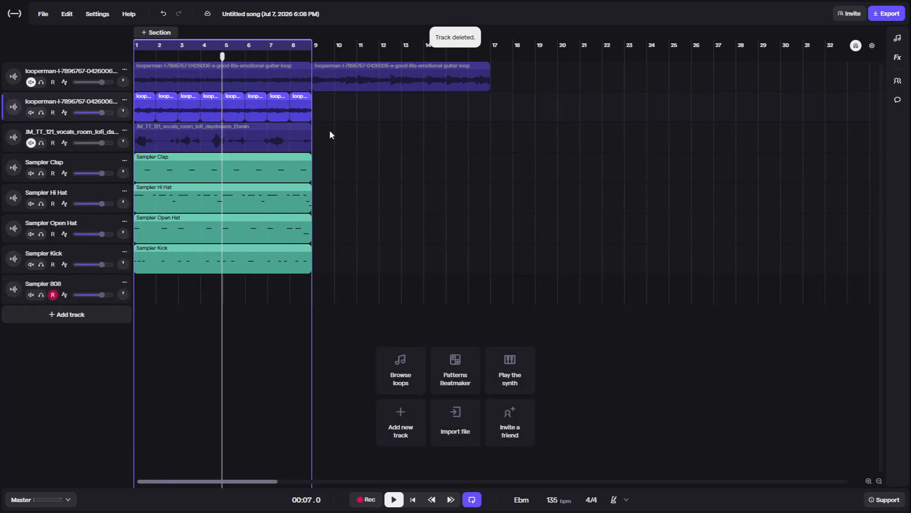
Select all eight guitar slices and examine the joins between them up close, starting from bar 1.
drag(350, 113, 135, 98)
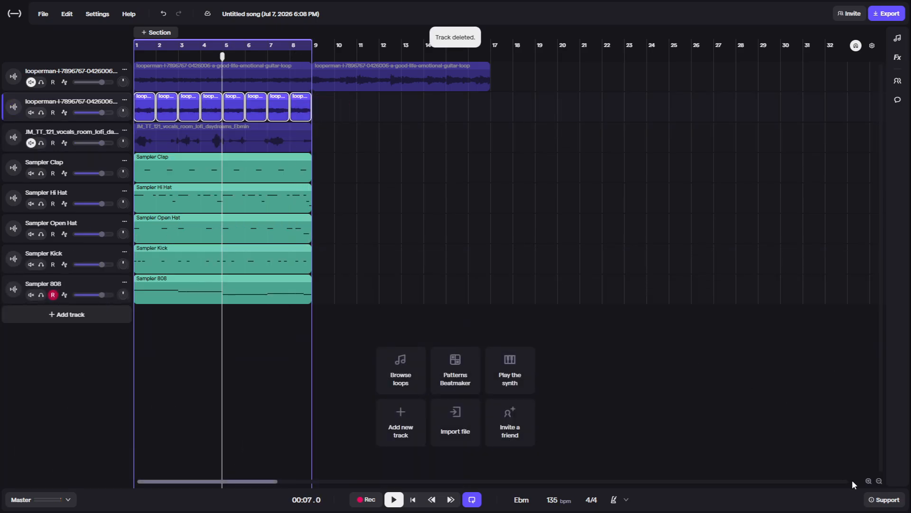
click(869, 481)
click(869, 481)
click(869, 480)
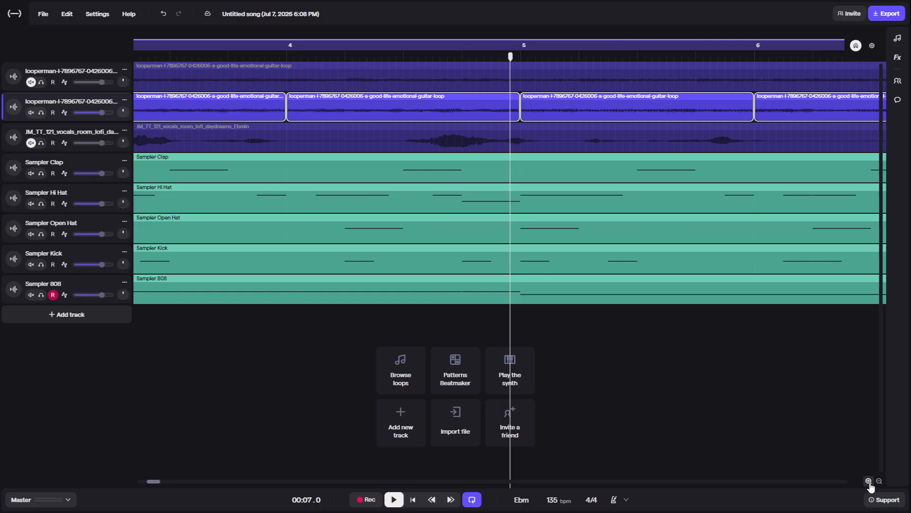
click(413, 500)
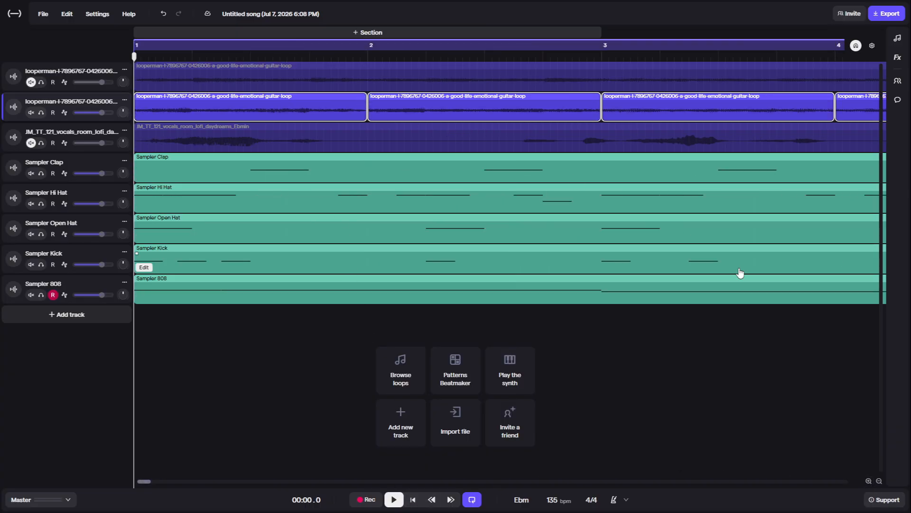
click(868, 481)
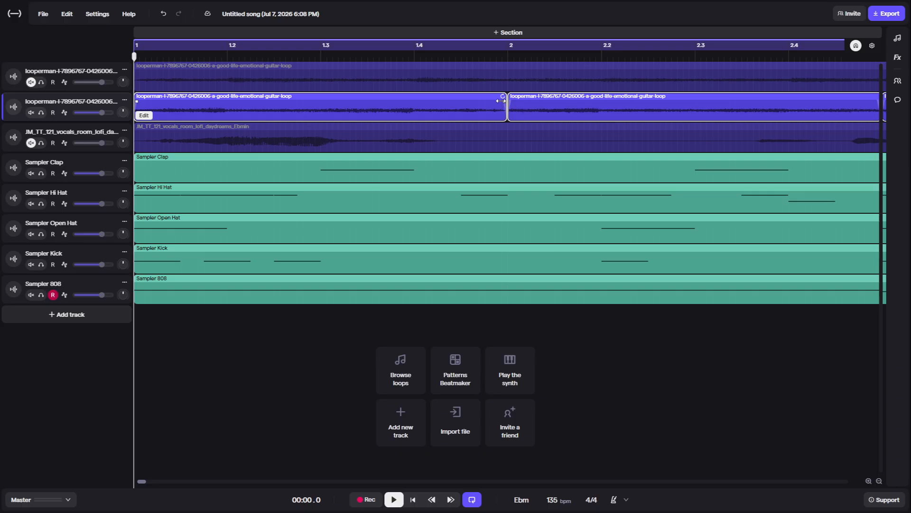
click(879, 481)
click(879, 481)
click(880, 481)
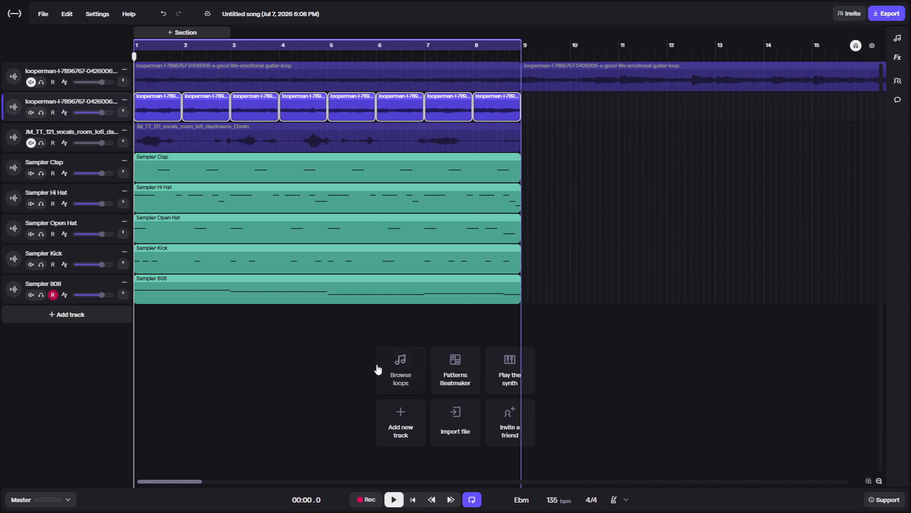
Deselect the guitar slices and play the eight-bar loop from the start to check their transitions.
click(378, 368)
click(394, 499)
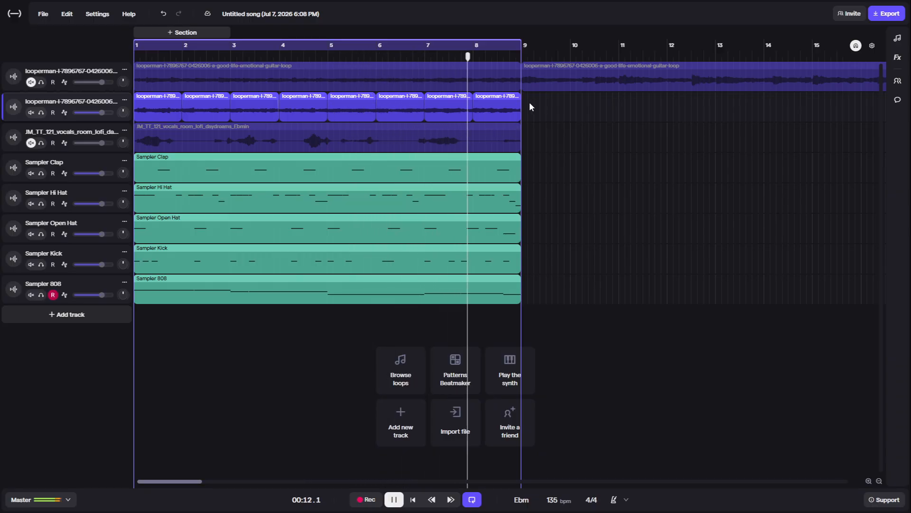
key(space)
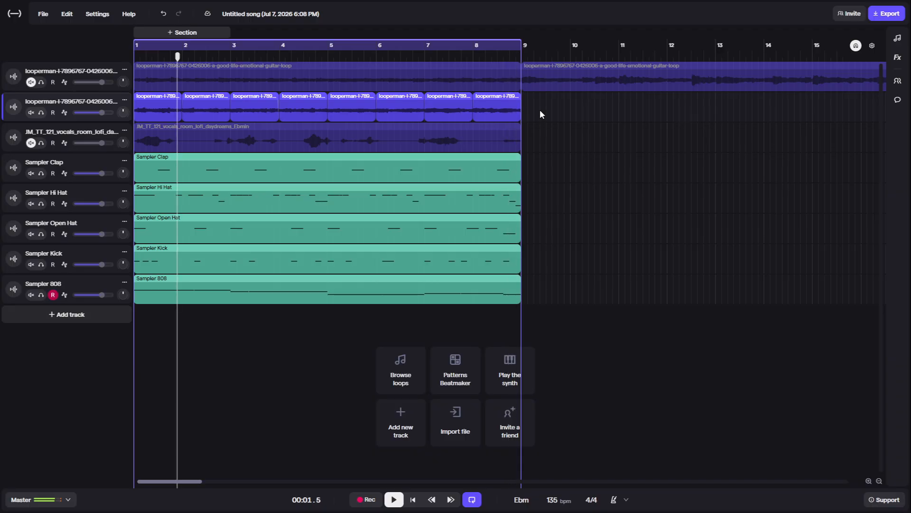
Merge the eight guitar slices in bars 1–8 into a single region and rename their track REV.
drag(545, 112, 159, 111)
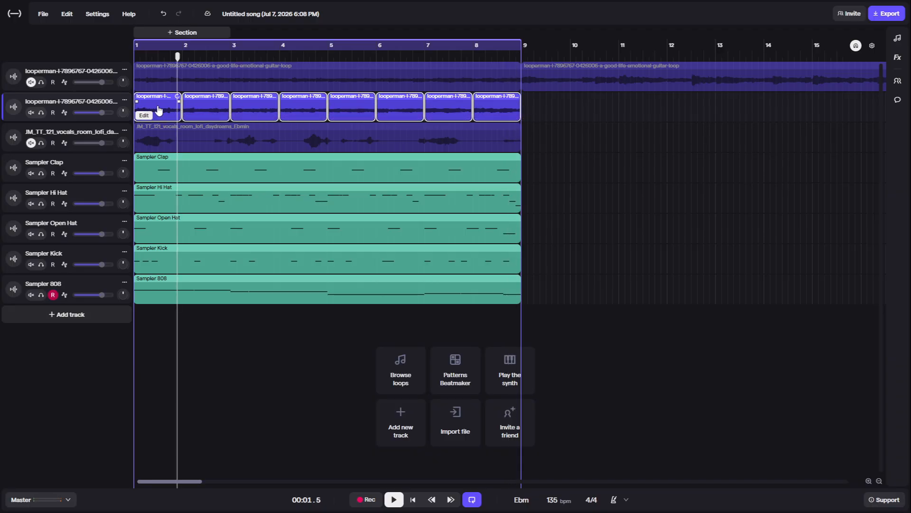
right_click(159, 110)
click(217, 222)
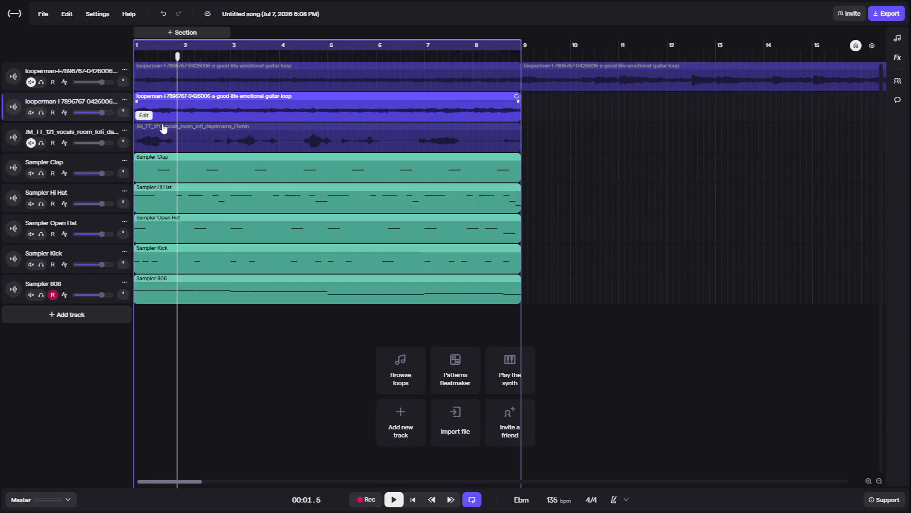
click(125, 101)
click(163, 104)
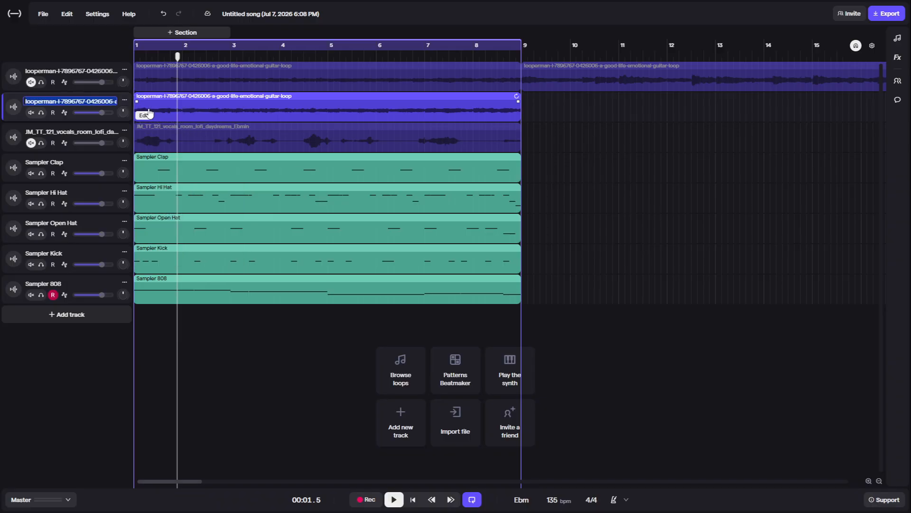
key(BackSpace)
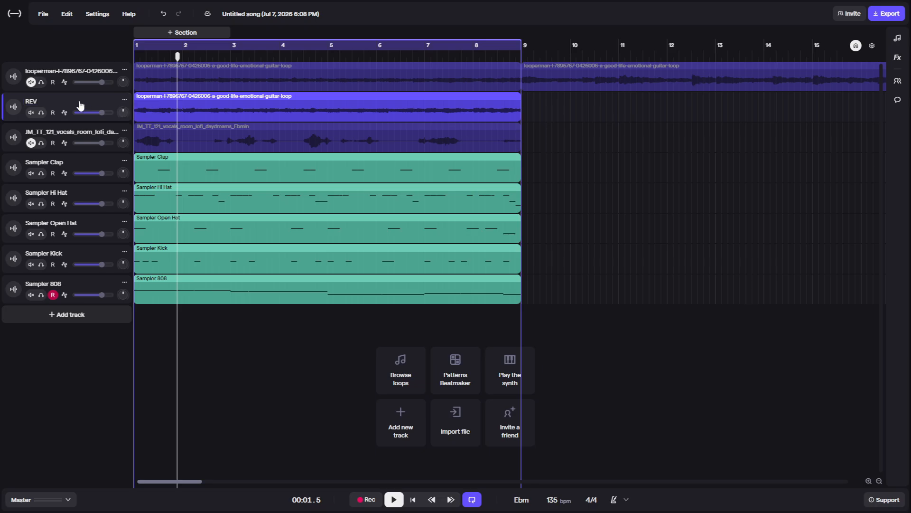
Duplicate the original guitar loop track above REV and solo the copy.
click(125, 70)
click(155, 91)
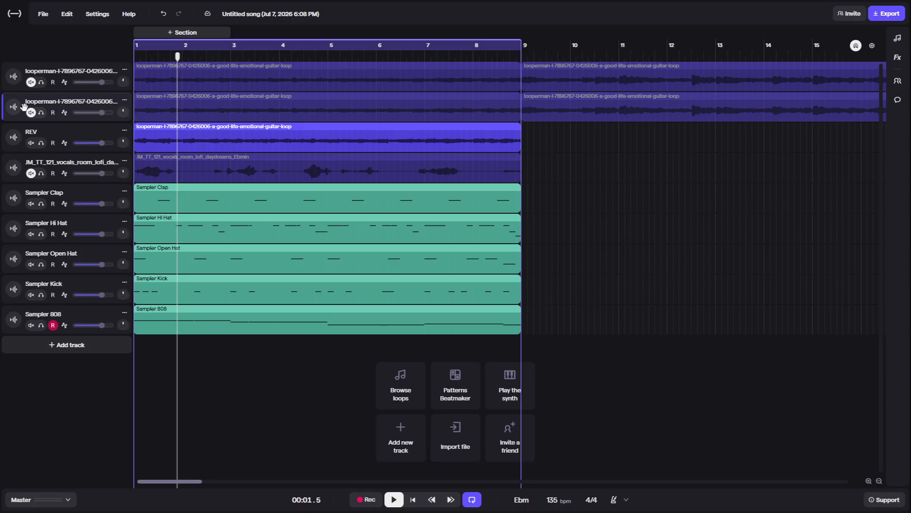
click(41, 113)
Change the pitch of the guitar copy's first region, bars 1–8, by -12 and play it from the start.
click(620, 114)
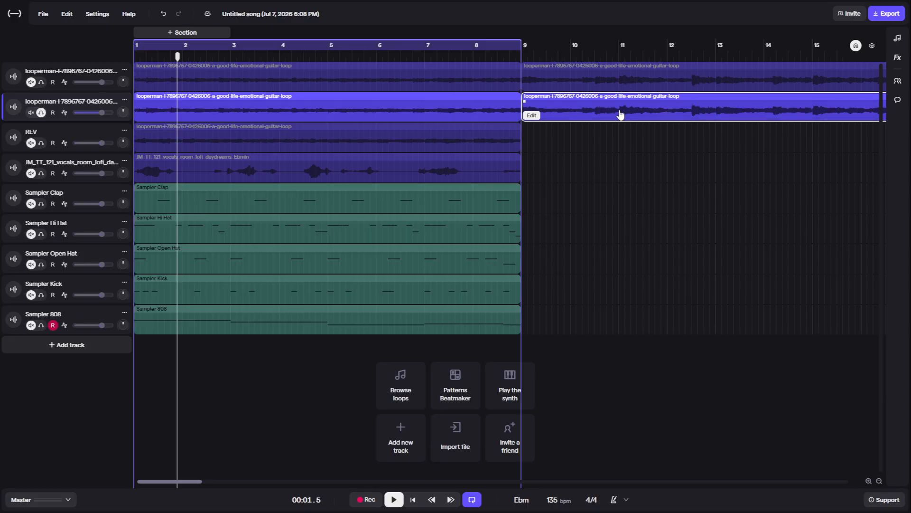
right_click(159, 113)
mouse_move(200, 251)
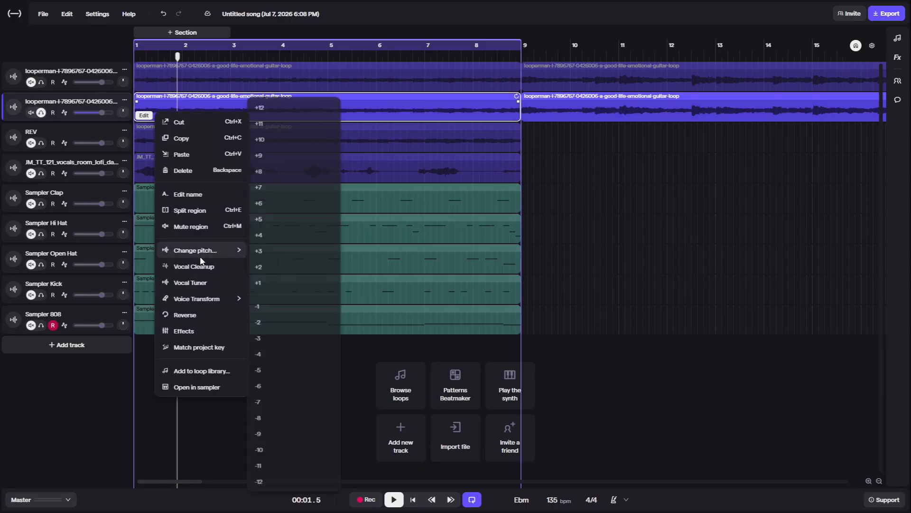
click(260, 484)
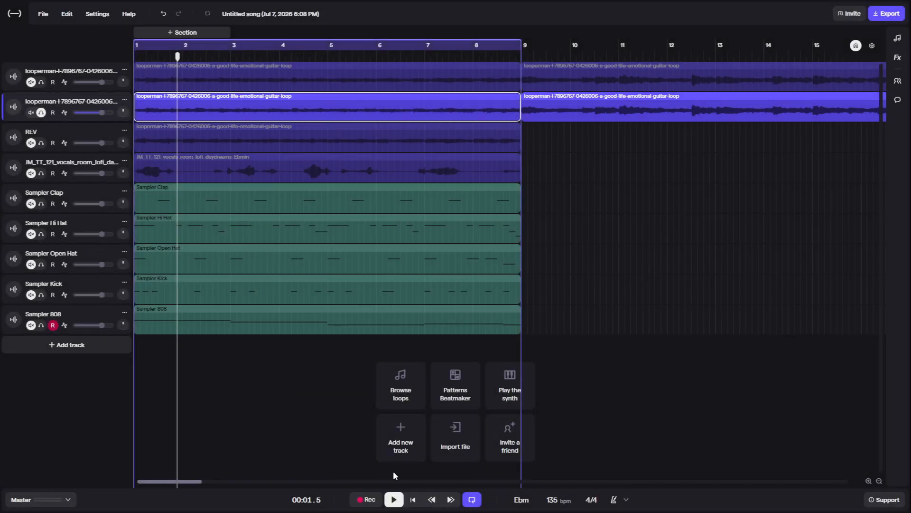
click(413, 499)
click(394, 500)
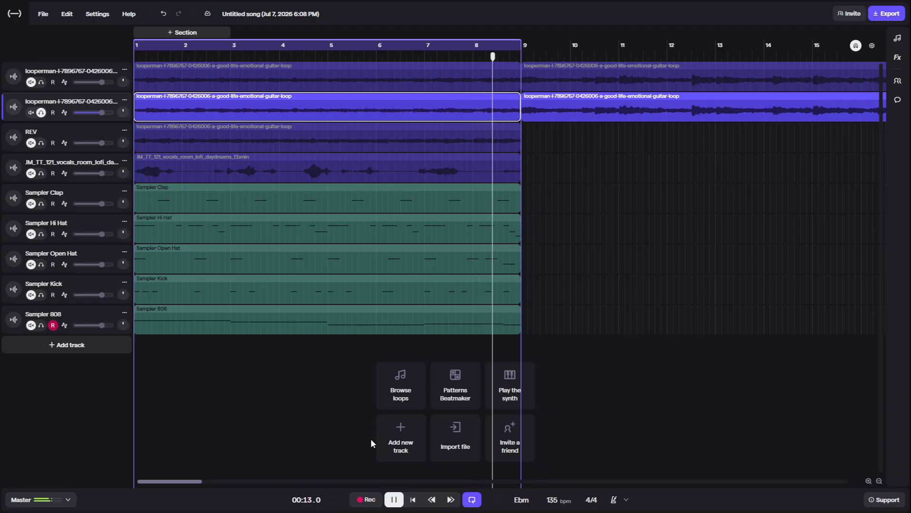
key(space)
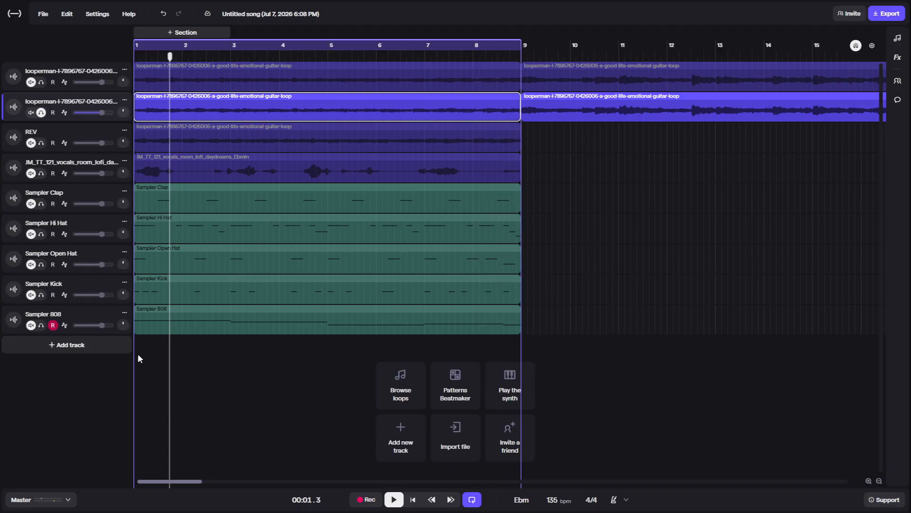
Add an October Synth track and record Eb, Db, Bb and B as two-bar notes across bars 1–8.
click(116, 346)
click(419, 219)
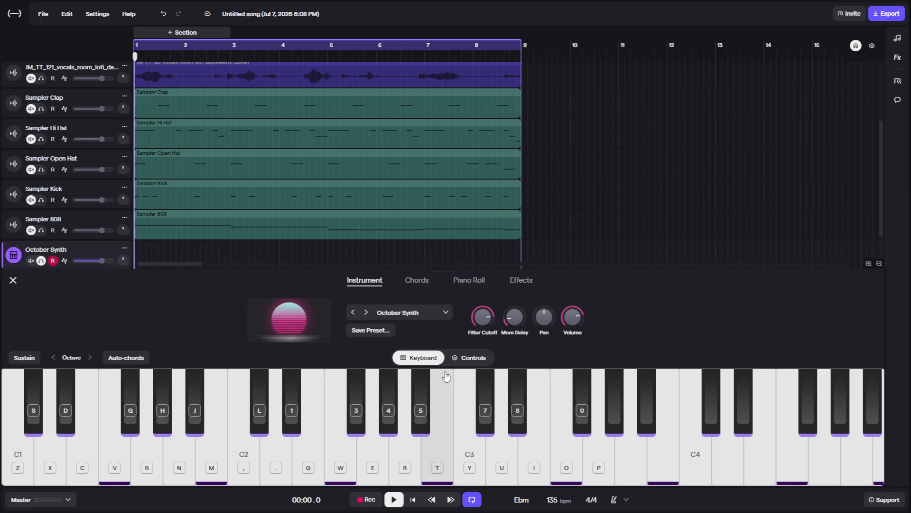
click(369, 500)
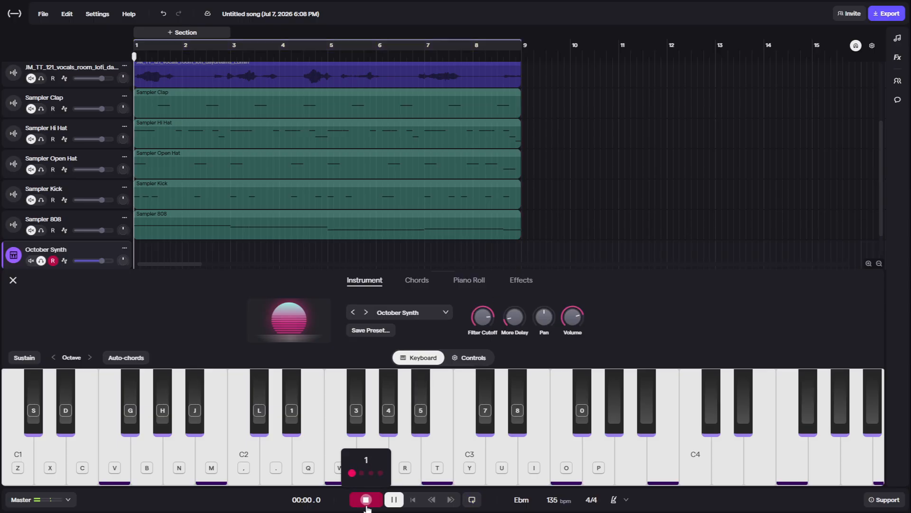
key(1)
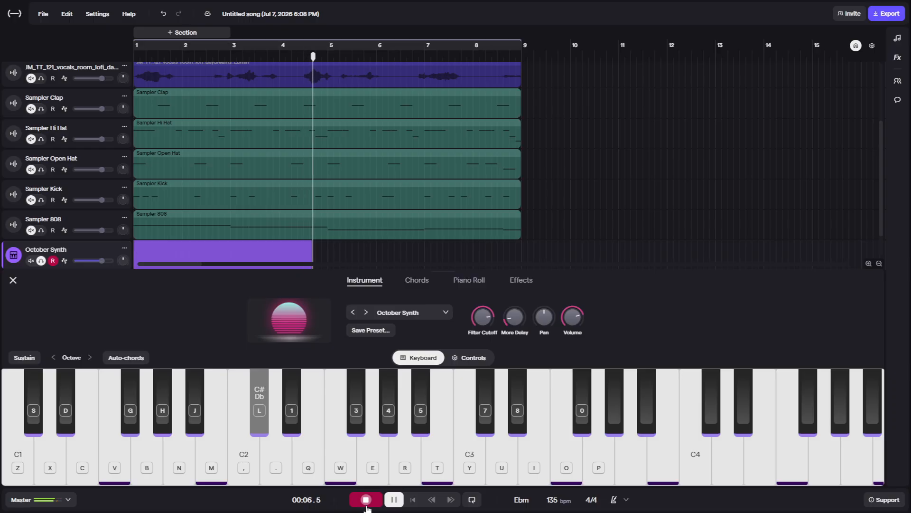
key(j)
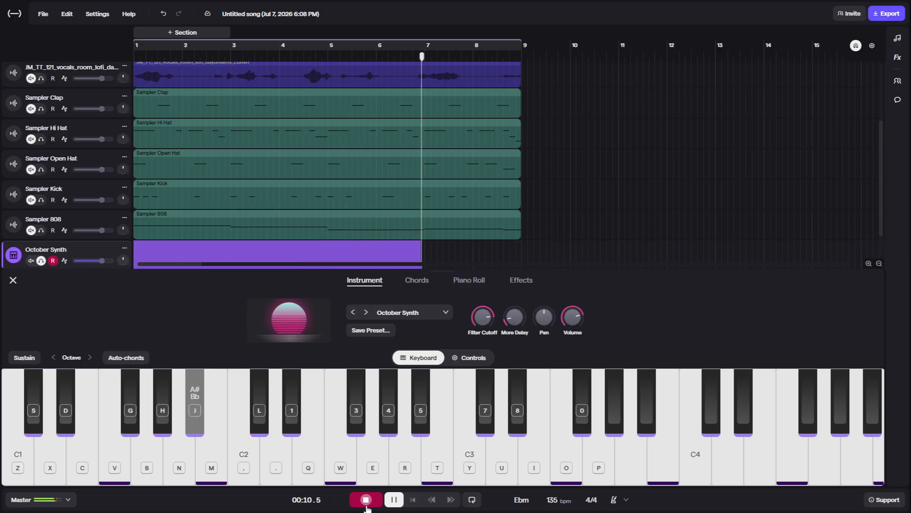
key(m)
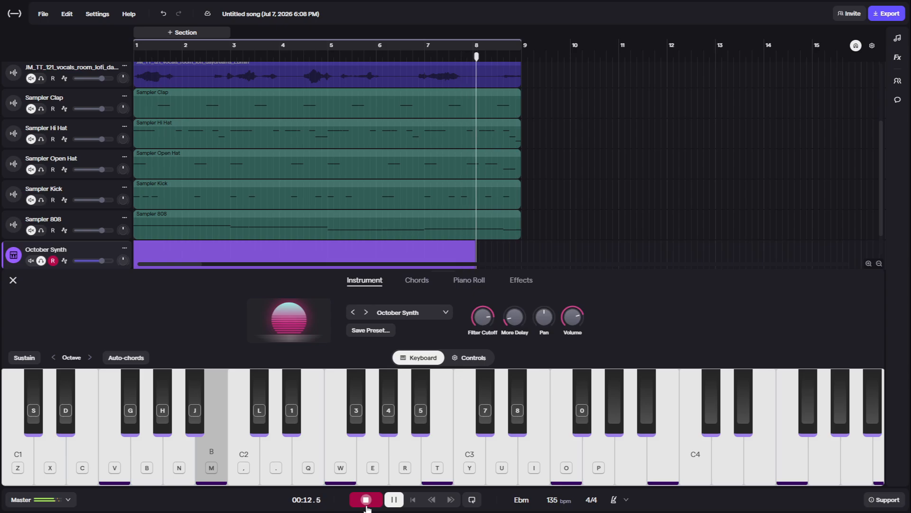
click(366, 499)
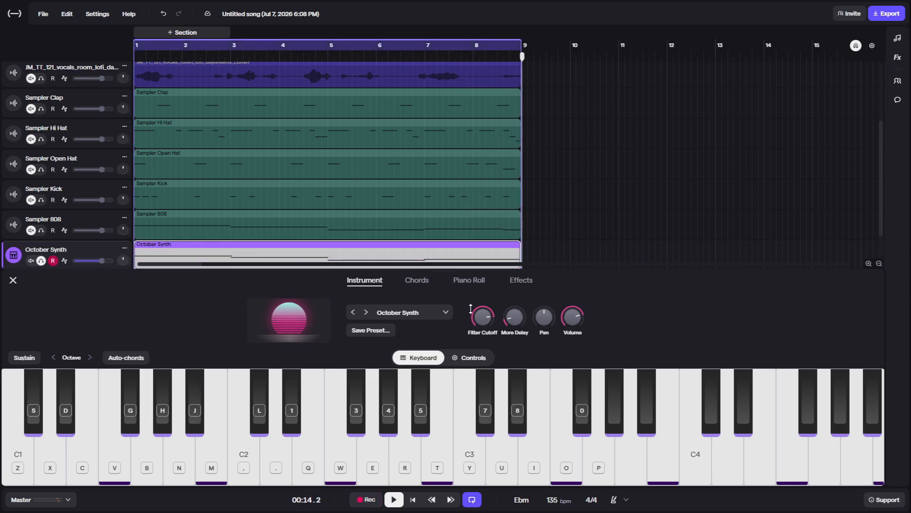
Quantize all four recorded October Synth notes to 1/16.
click(469, 280)
drag(245, 340, 499, 458)
click(33, 389)
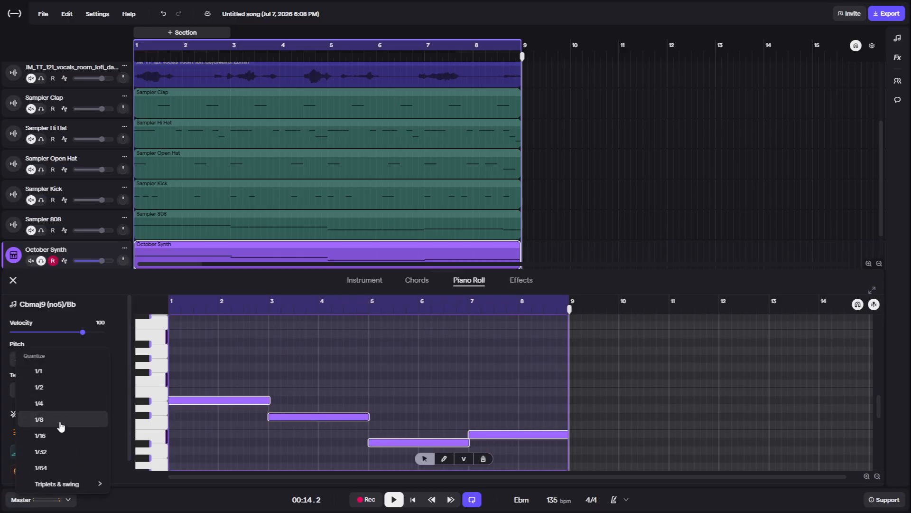
click(40, 436)
click(331, 394)
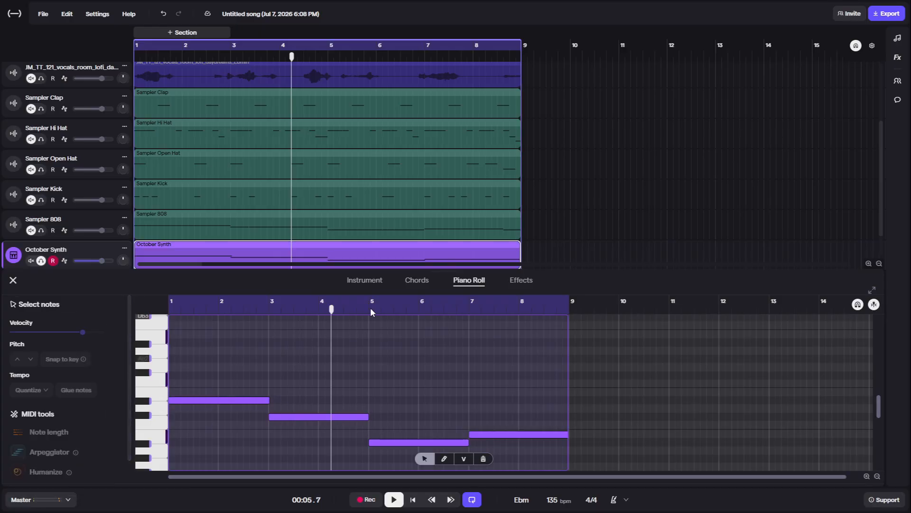
Play the October Synth part from the start and turn off its sub-oscillator in the synth controls.
click(365, 283)
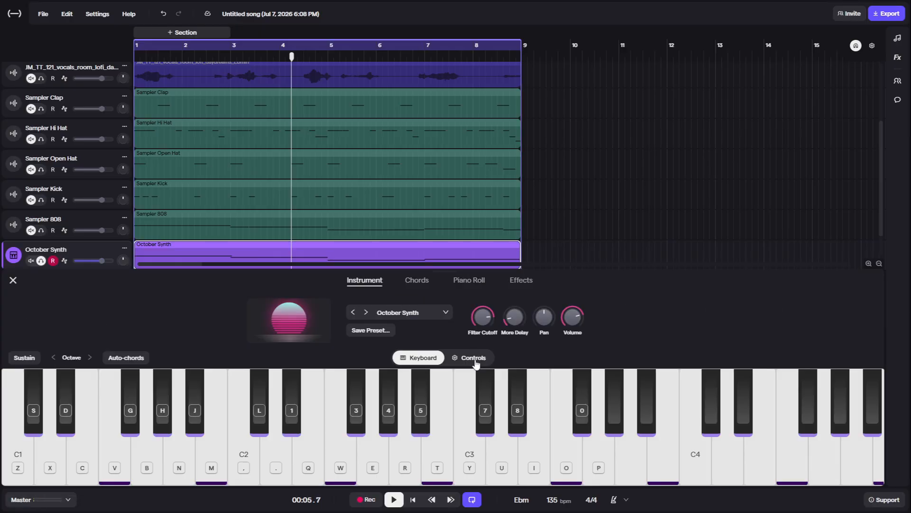
click(422, 503)
key(space)
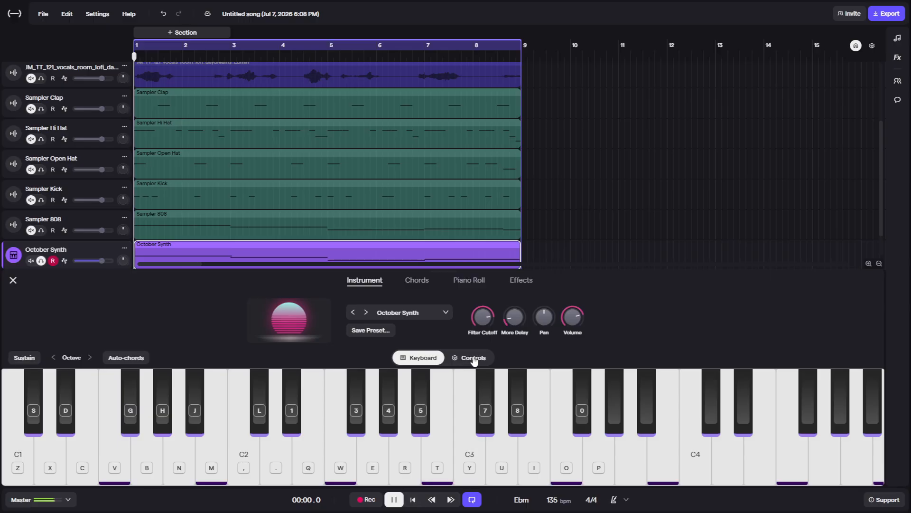
click(482, 360)
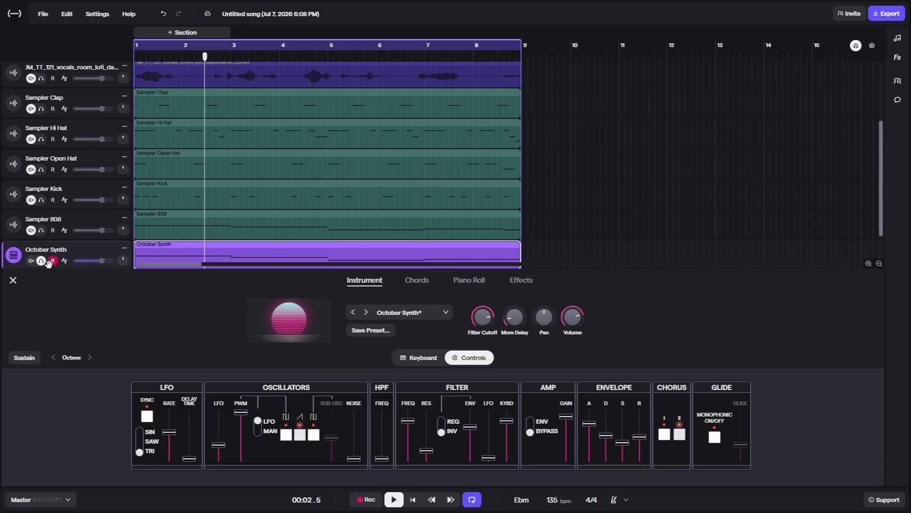
Unsolo the guitar copy, leaving only October Synth soloed.
scroll(47, 166, up, 3)
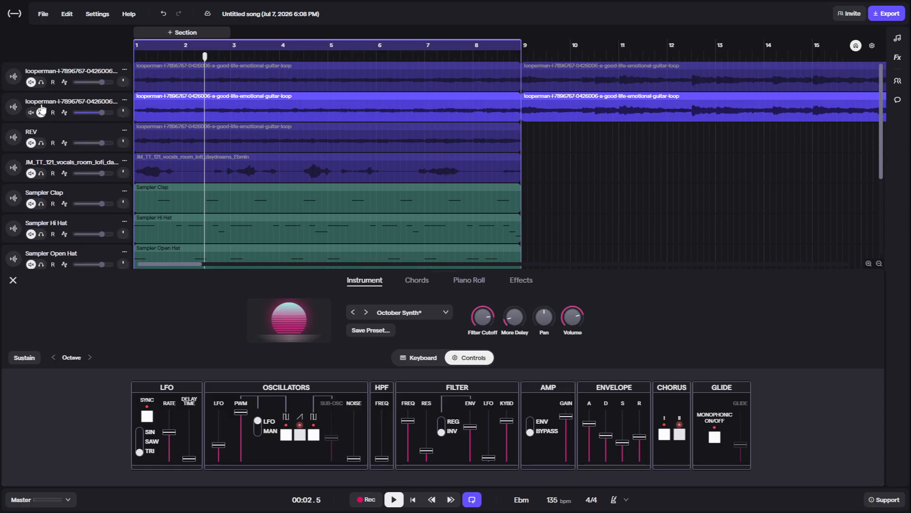
click(34, 116)
click(13, 280)
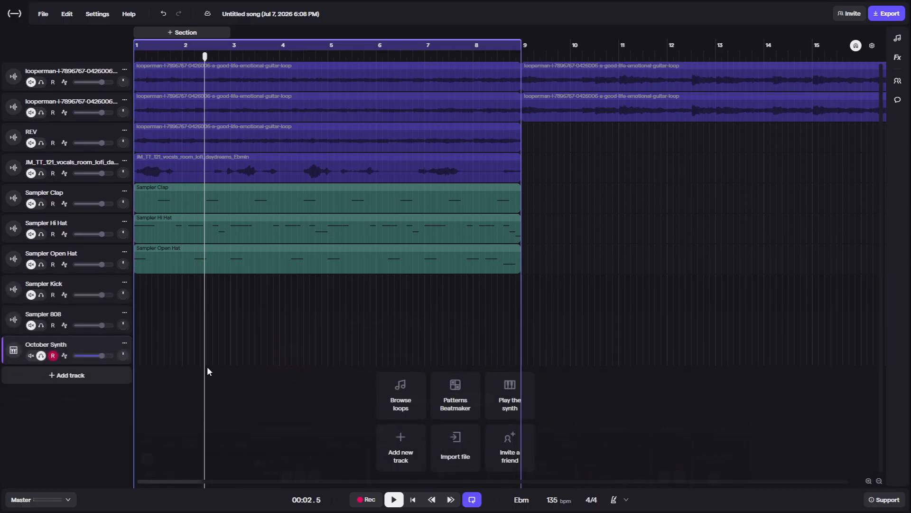
Play the soloed October Synth from the start and compare its sound with the sub-oscillator on and off.
click(13, 350)
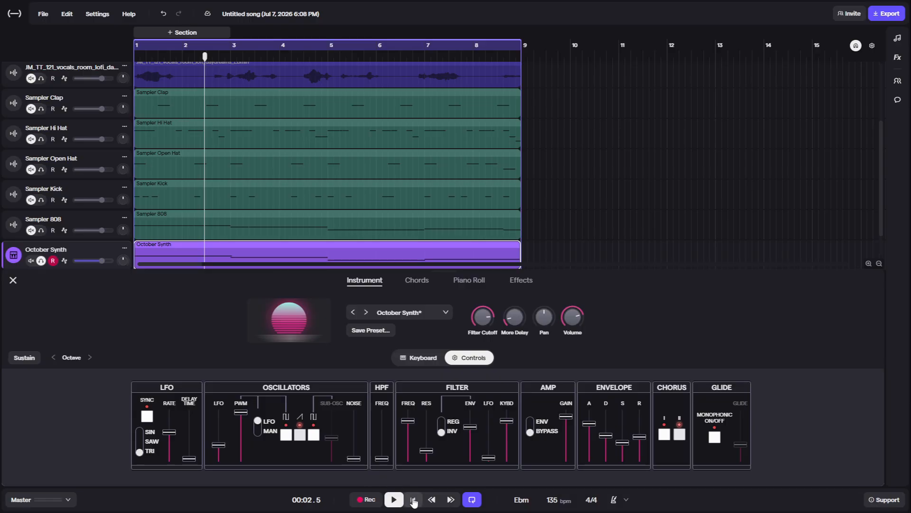
click(414, 501)
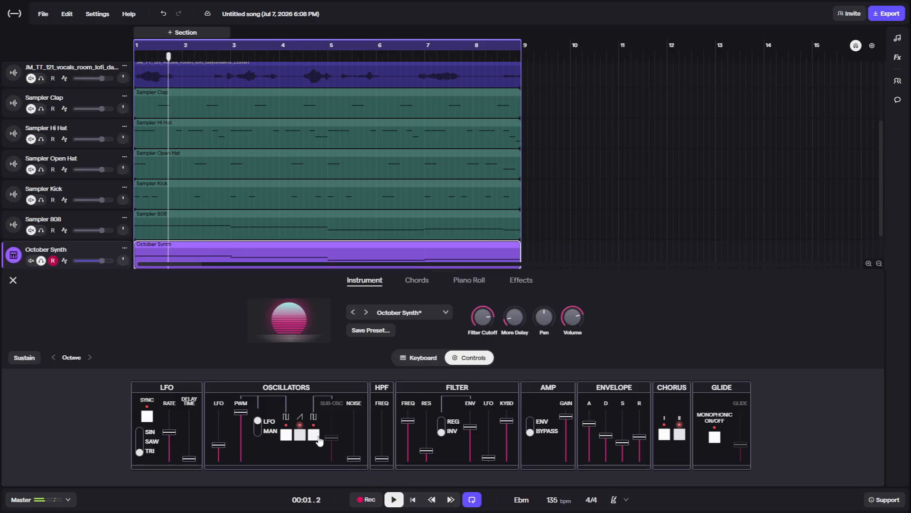
click(415, 497)
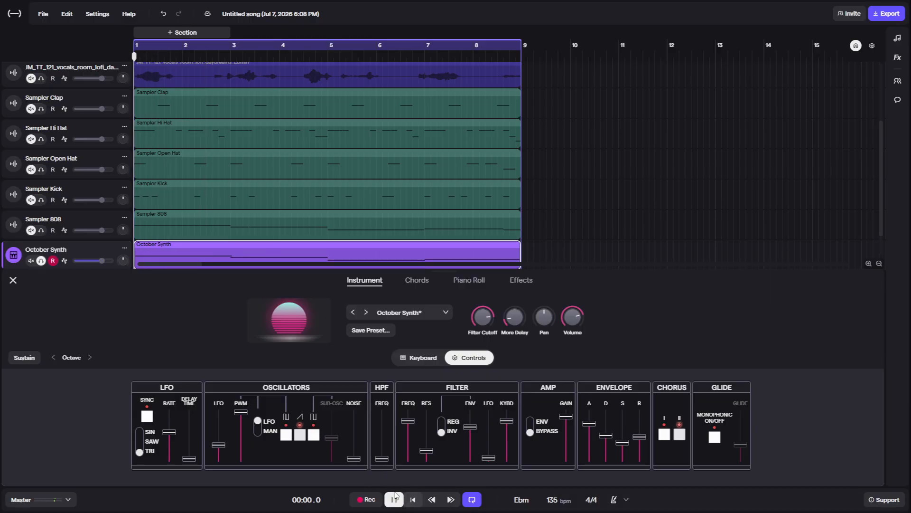
click(317, 440)
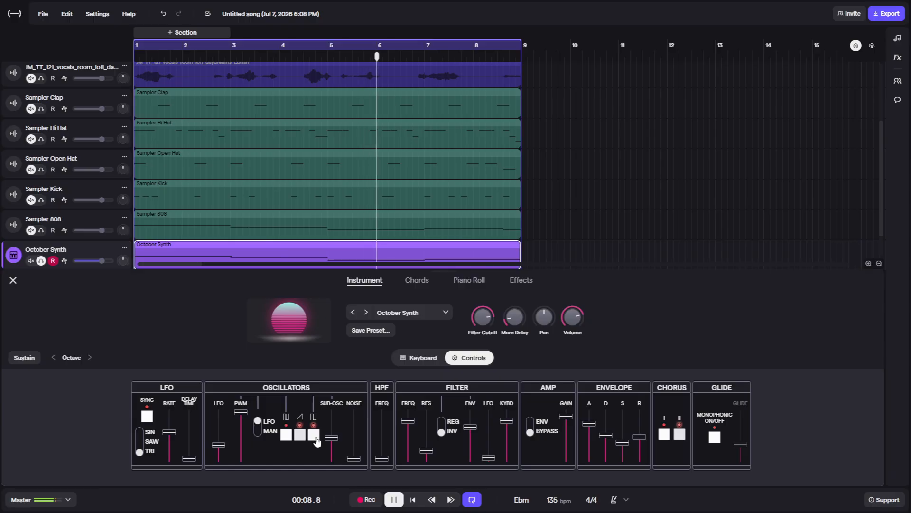
click(318, 439)
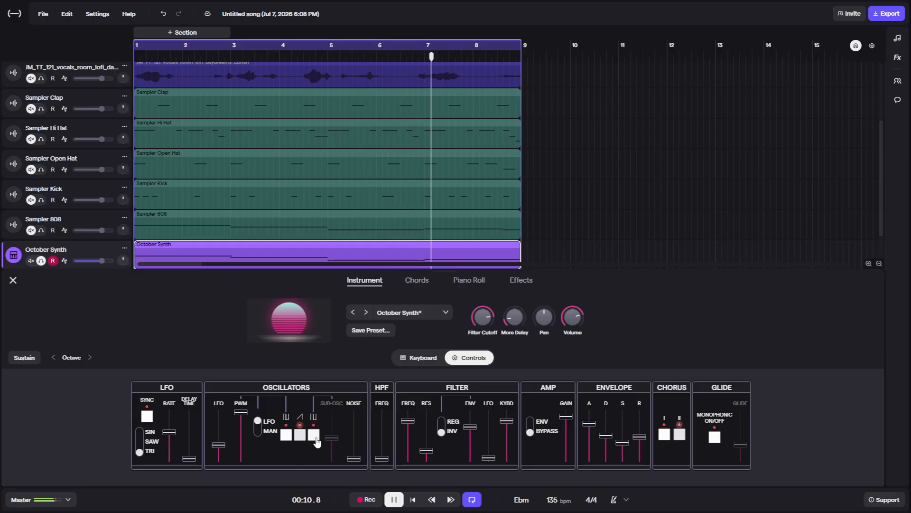
key(space)
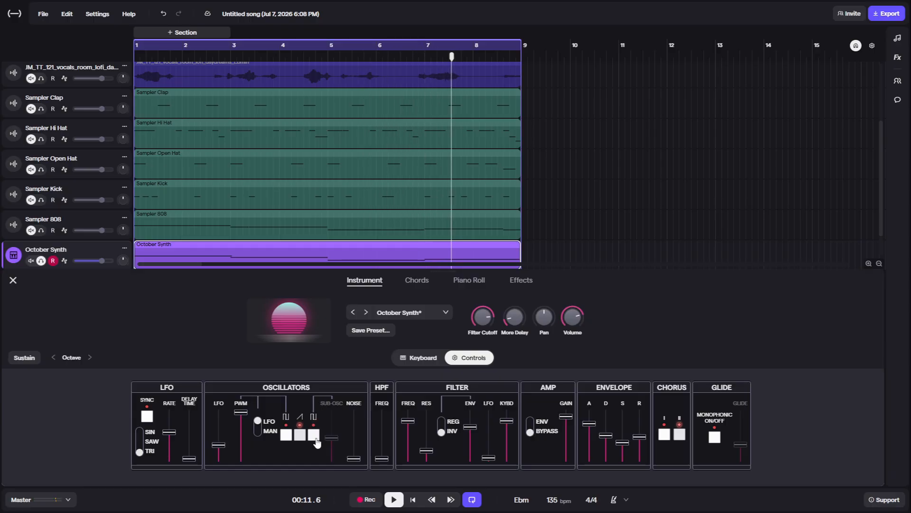
Unsolo October Synth, play the full mix, and mute the REV track.
click(42, 263)
click(14, 281)
key(space)
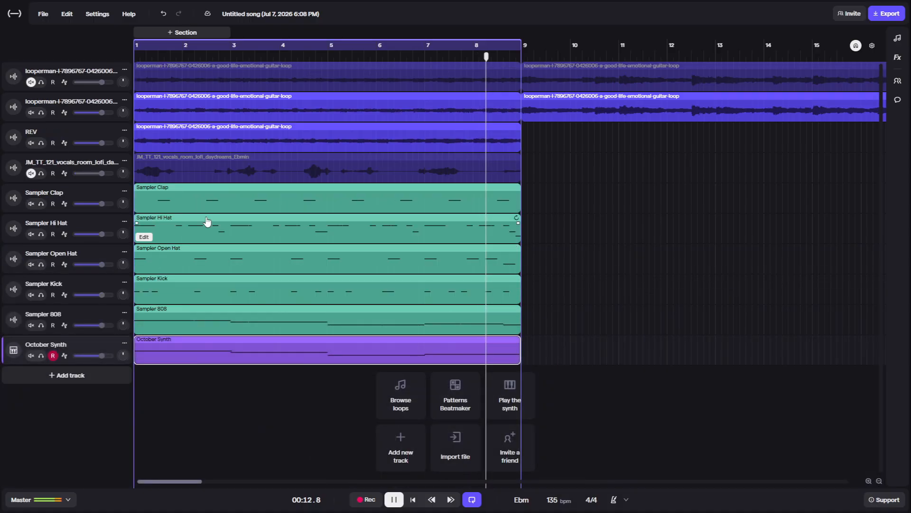
click(31, 143)
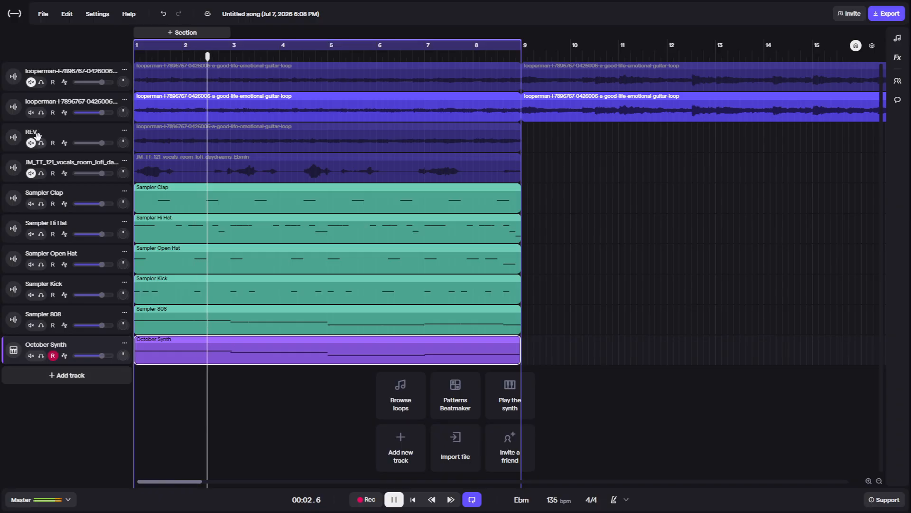
Solo the guitar copy and October Synth and play them together from the start.
click(41, 113)
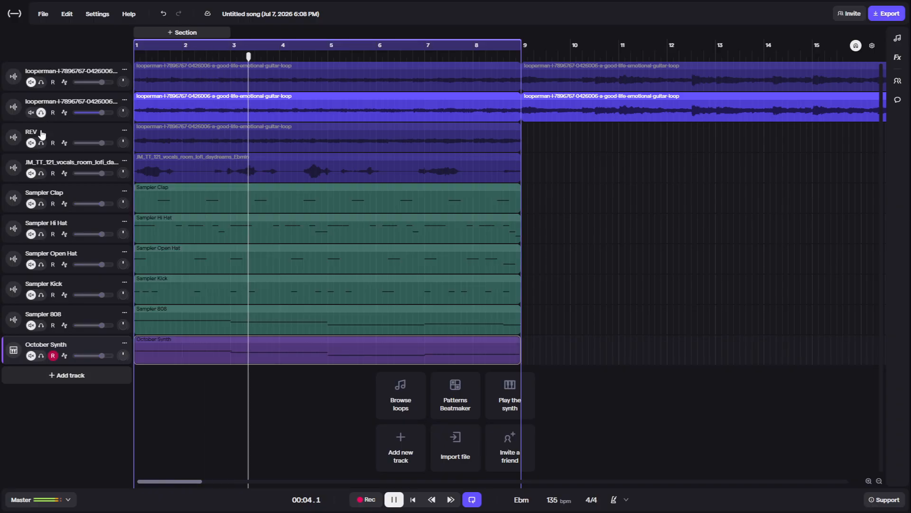
click(40, 355)
key(space)
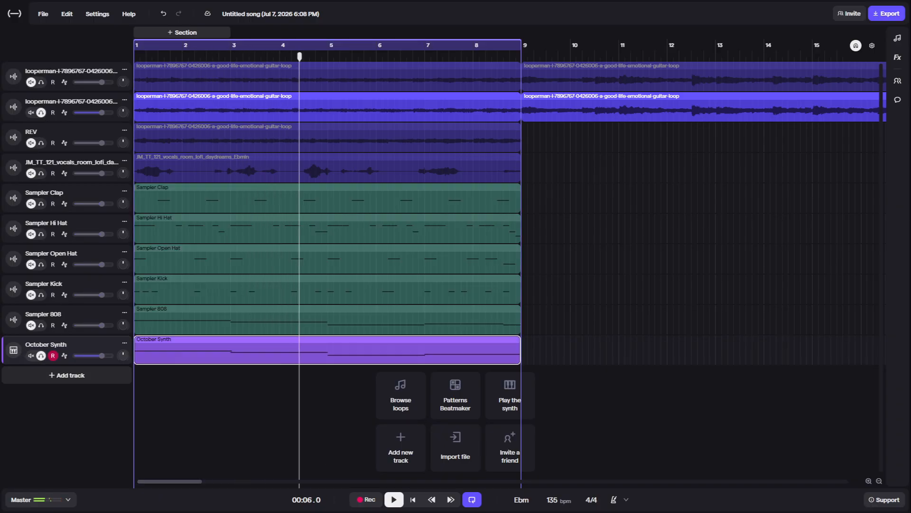
click(414, 498)
key(space)
Switch the October Synth track to the Retro Synth '84 preset "Start Here (To make your own)".
click(15, 352)
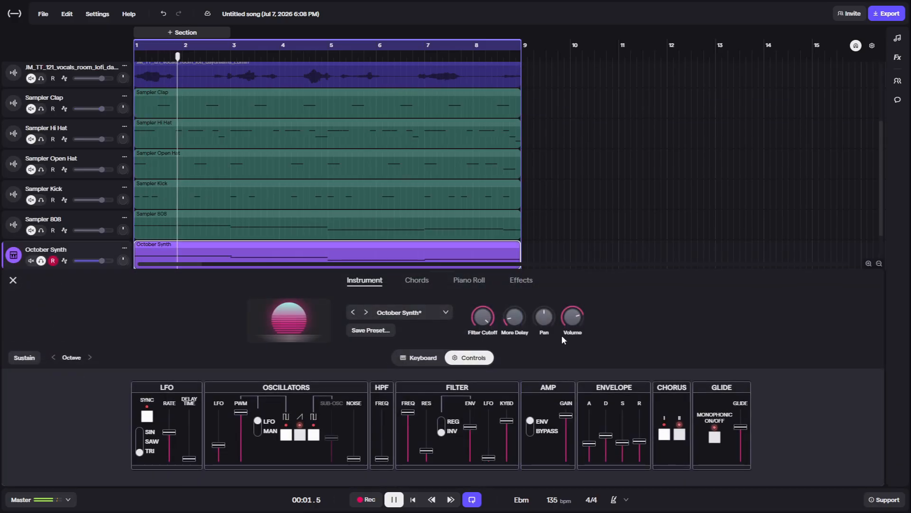
click(417, 313)
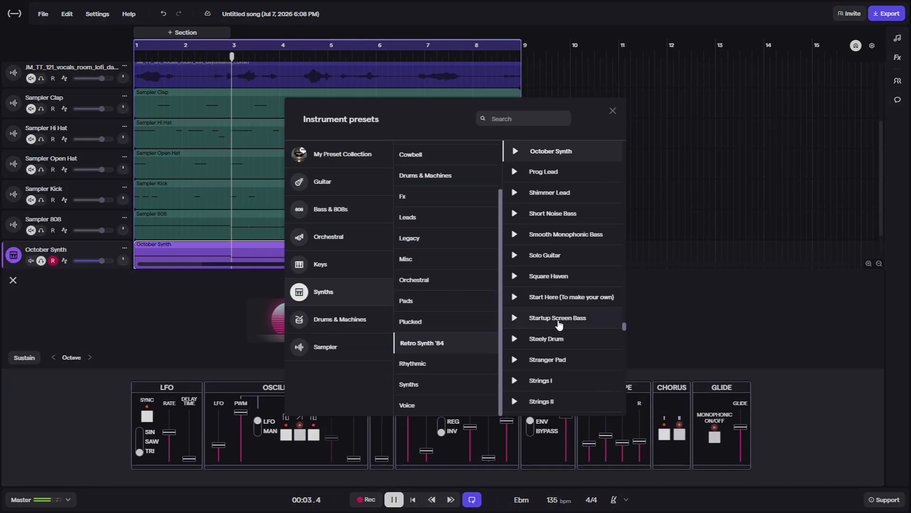
scroll(551, 341, down, 5)
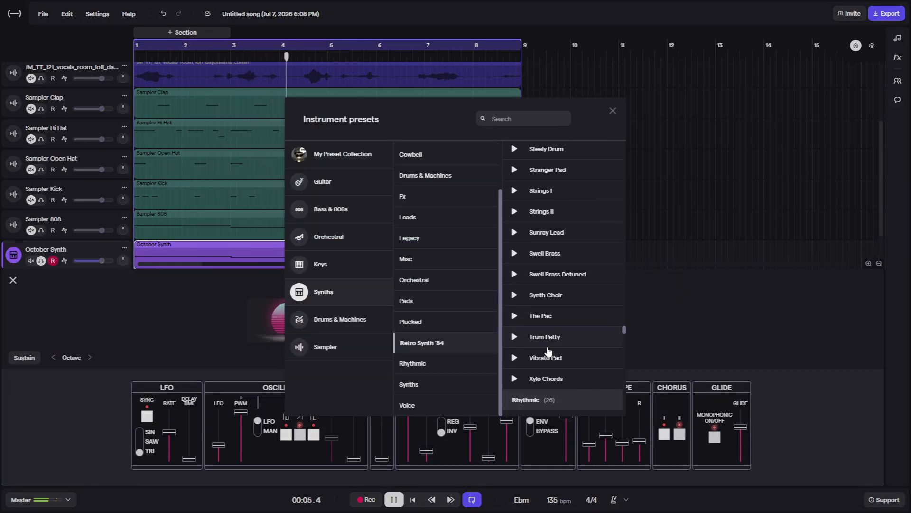
scroll(551, 342, up, 3)
click(560, 251)
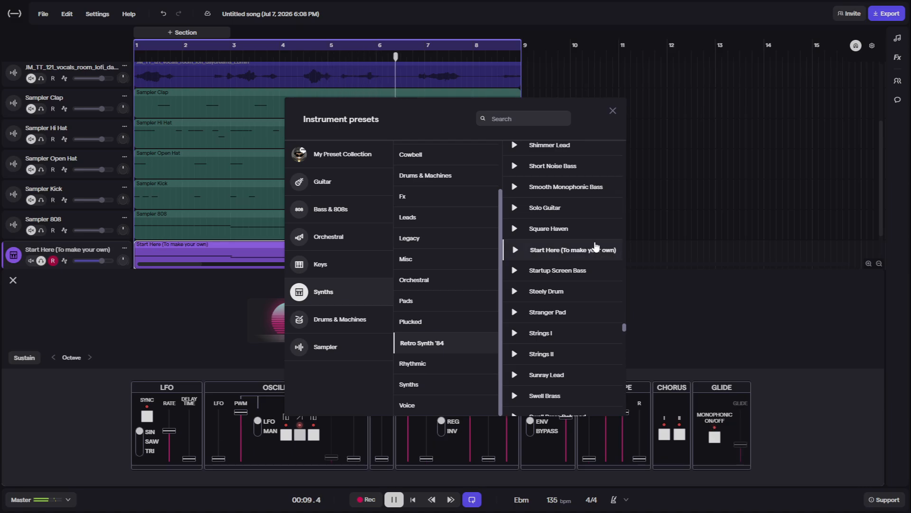
click(613, 111)
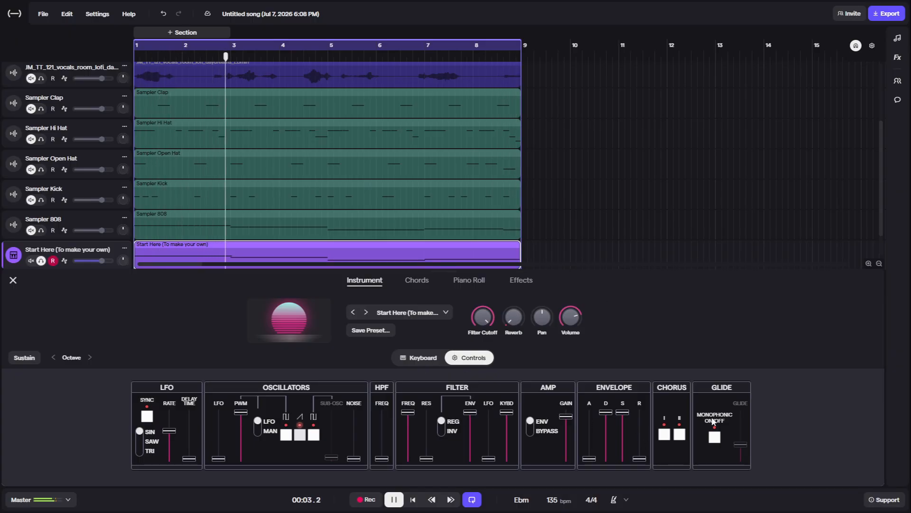
Enable monophonic glide on the synth, raise the glide amount to about three quarters, and resume playback.
click(714, 440)
key(space)
drag(742, 445, 748, 429)
click(405, 497)
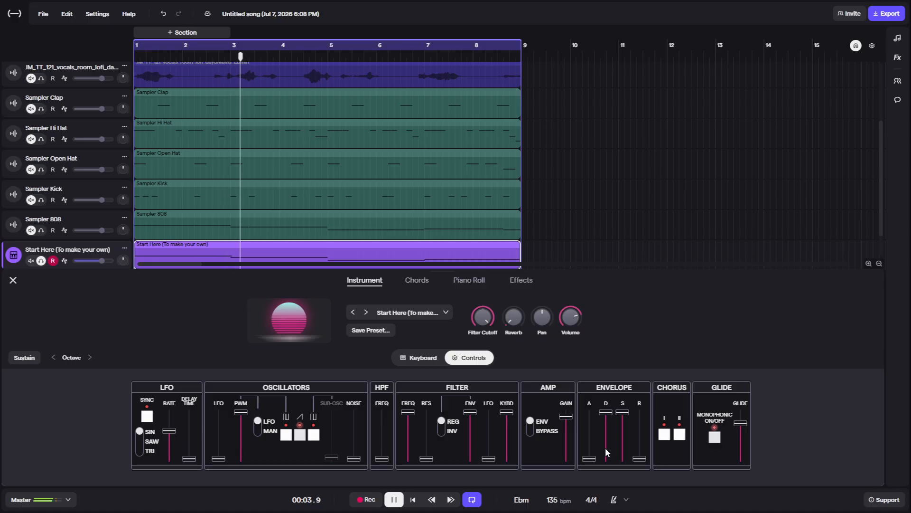
Set the envelope attack slightly above its minimum, compare the amp's bypass and envelope modes, and adjust the filter resonance.
drag(589, 459, 593, 449)
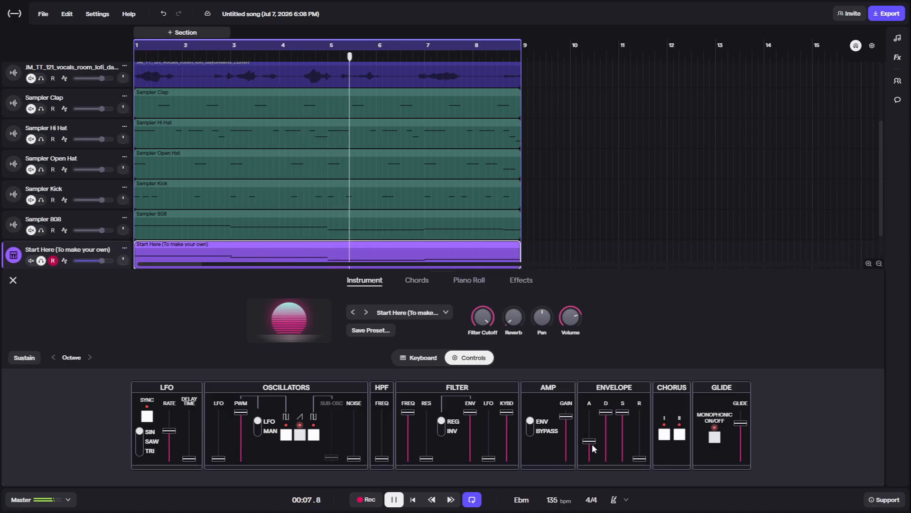
drag(590, 443, 589, 459)
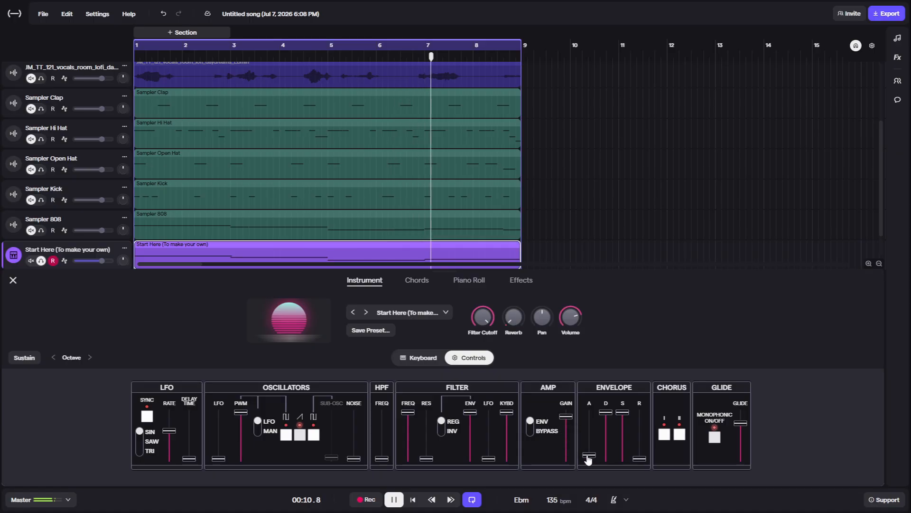
click(532, 426)
click(532, 426)
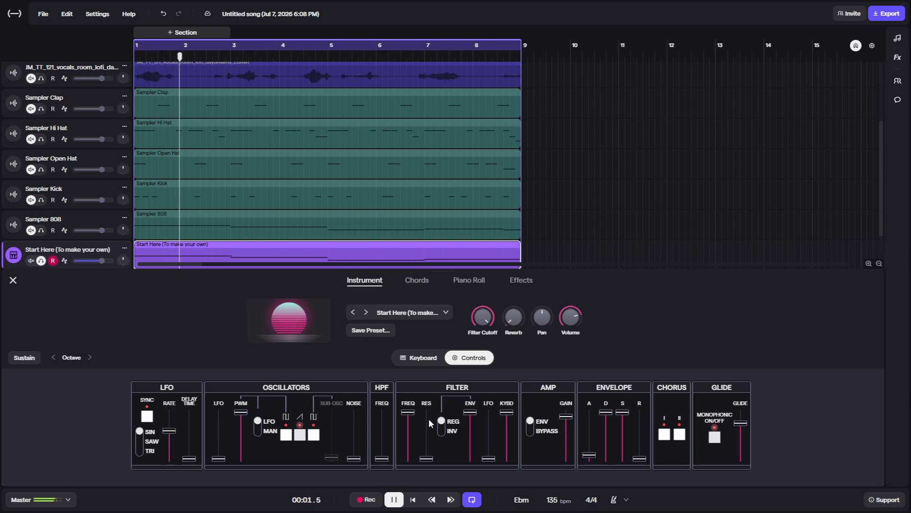
drag(427, 459, 467, 442)
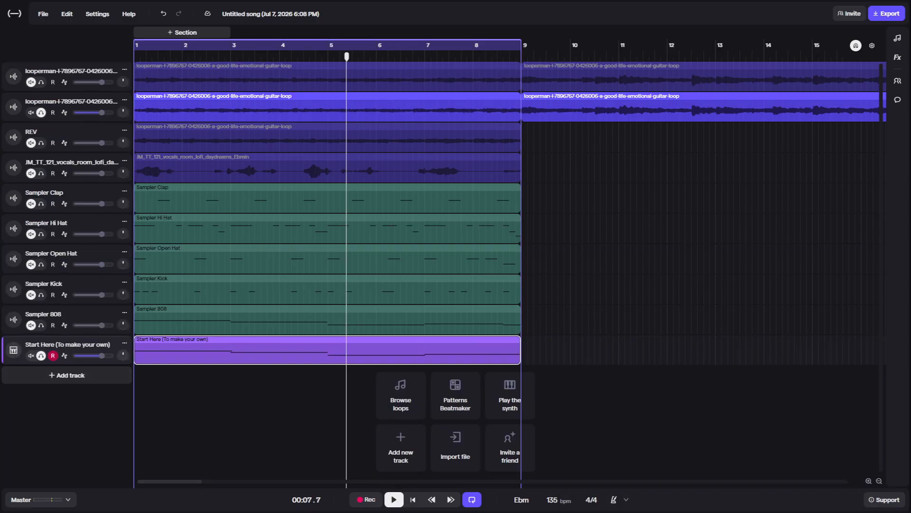
Add a Sampler track with the OS_LM_synth_bass sample, audition a note, and set its mode to Monophonic.
click(49, 378)
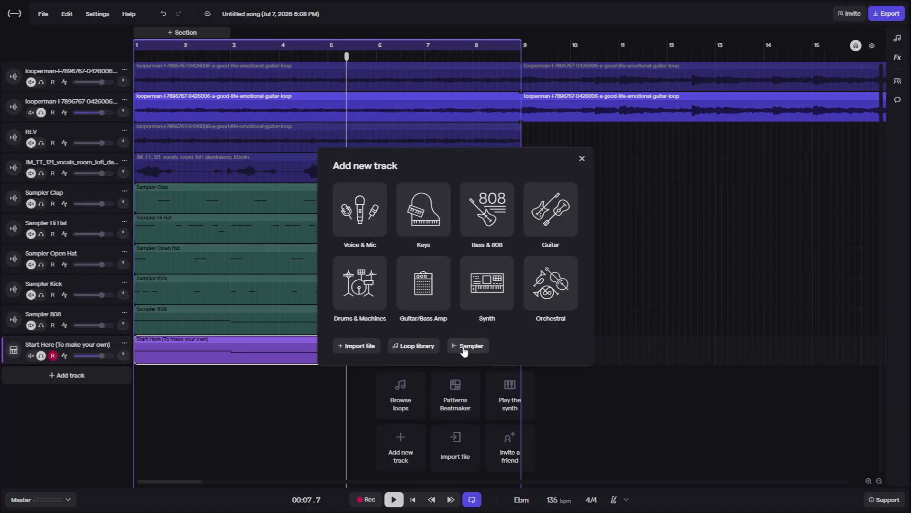
click(464, 349)
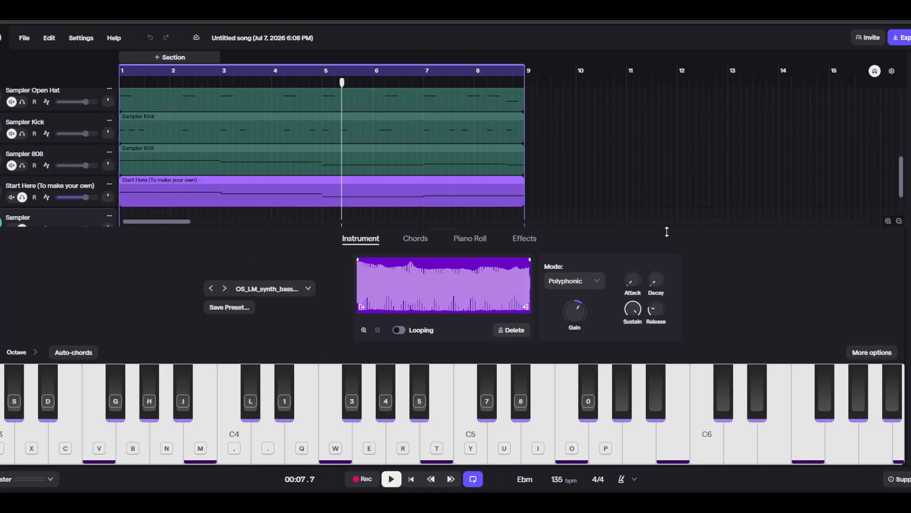
key(z)
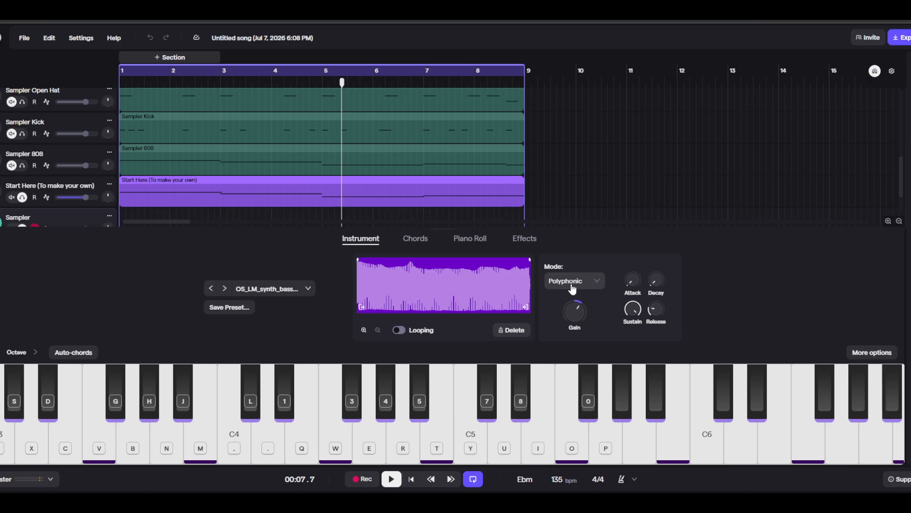
click(574, 285)
click(572, 319)
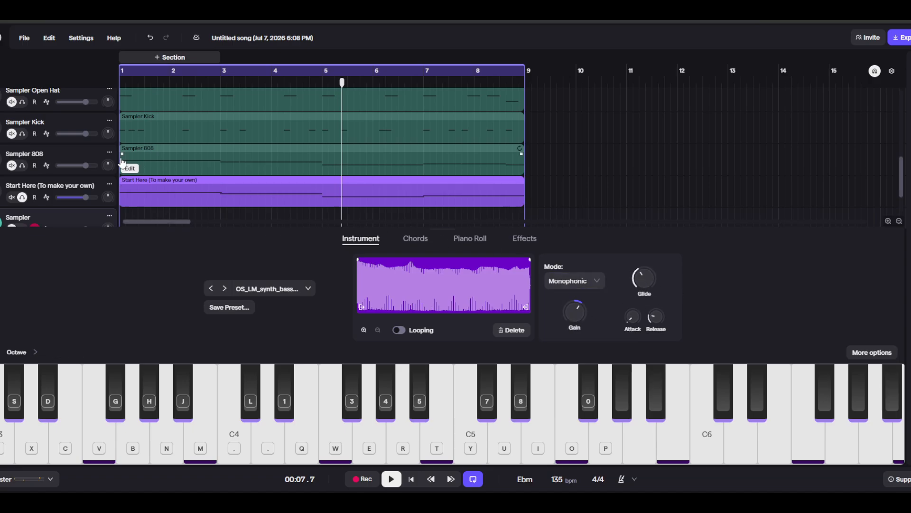
Copy the Start Here synth's region onto the Sampler track, starting at bar 1.
click(2, 229)
click(192, 296)
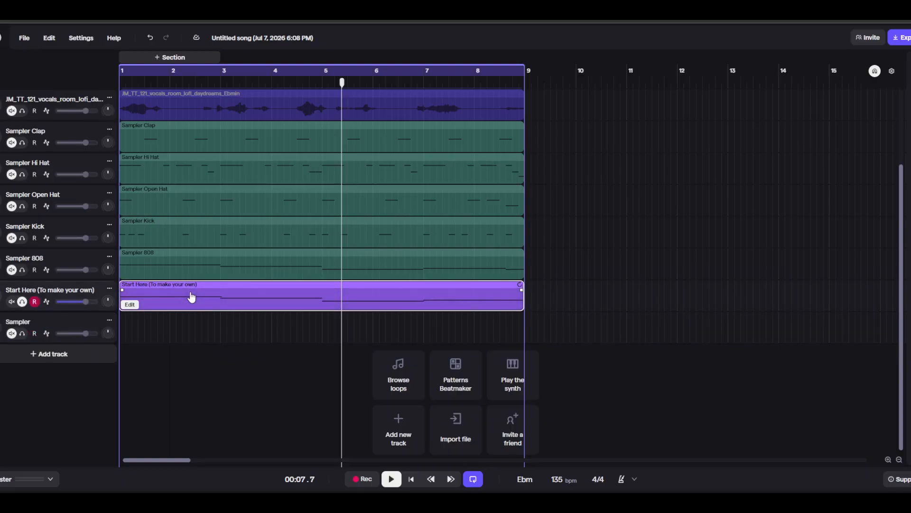
click(125, 326)
drag(124, 349, 121, 354)
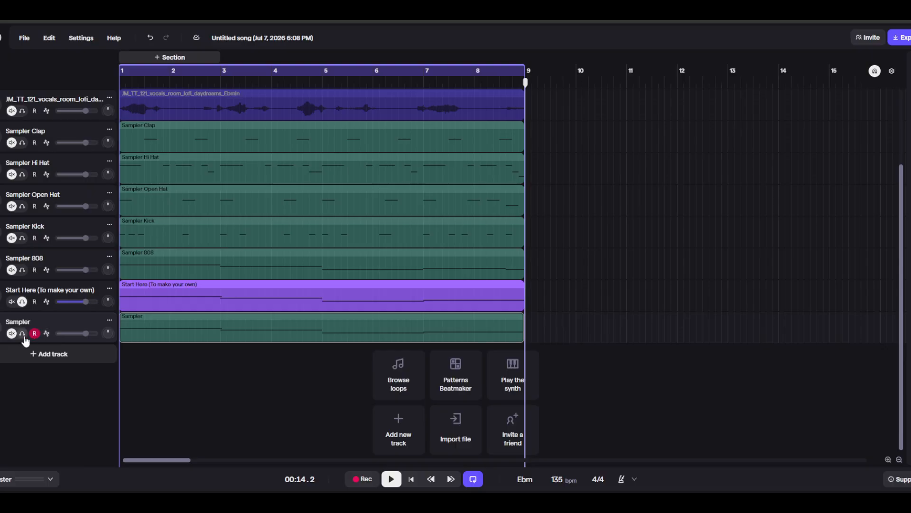
Solo the Sampler track alongside the synth and play them from the start.
click(23, 334)
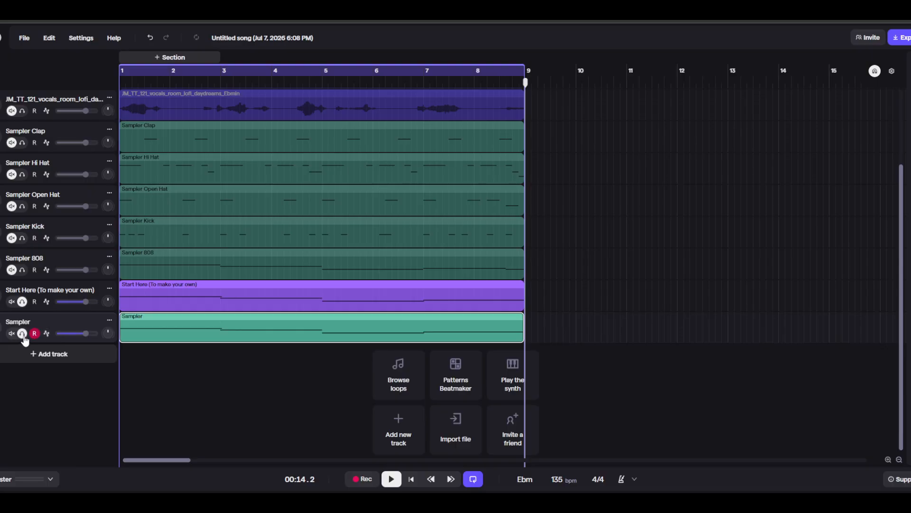
click(123, 79)
drag(125, 79, 119, 81)
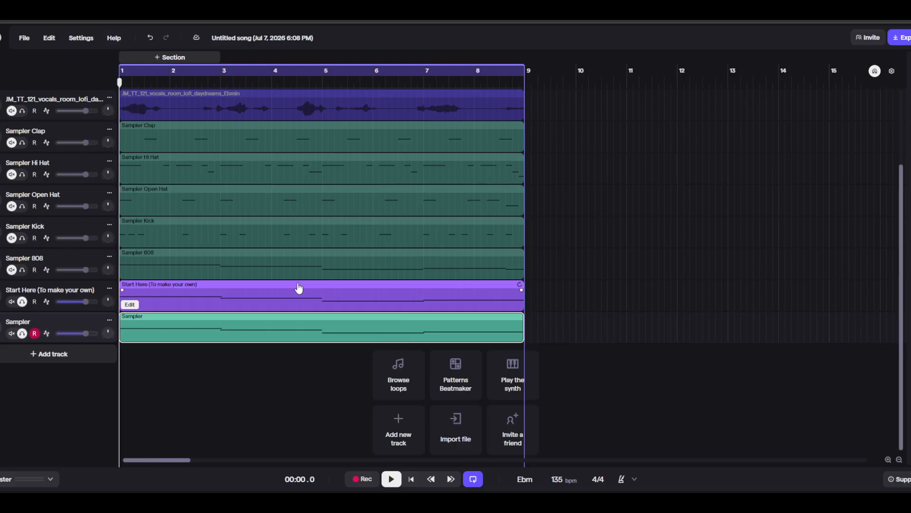
key(space)
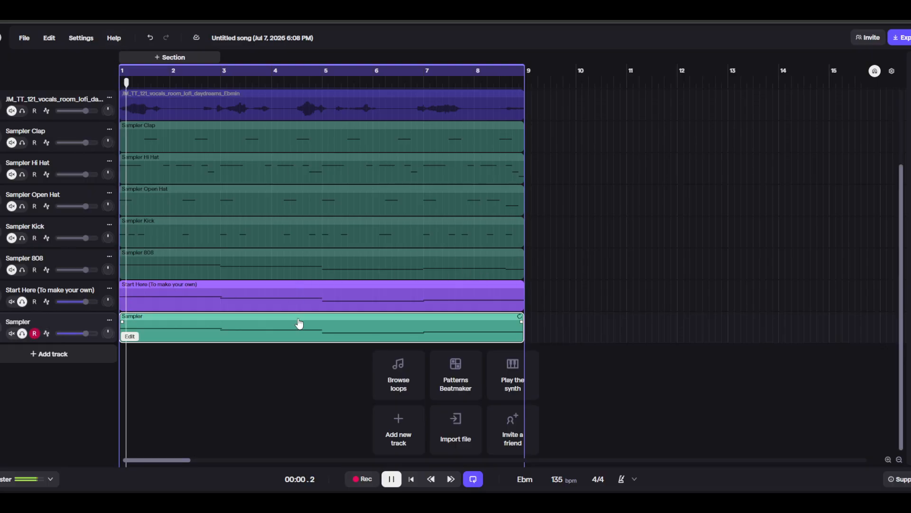
Unsolo the Start Here synth and check the Sampler's notes in the piano roll, stopping playback.
click(11, 303)
click(1, 328)
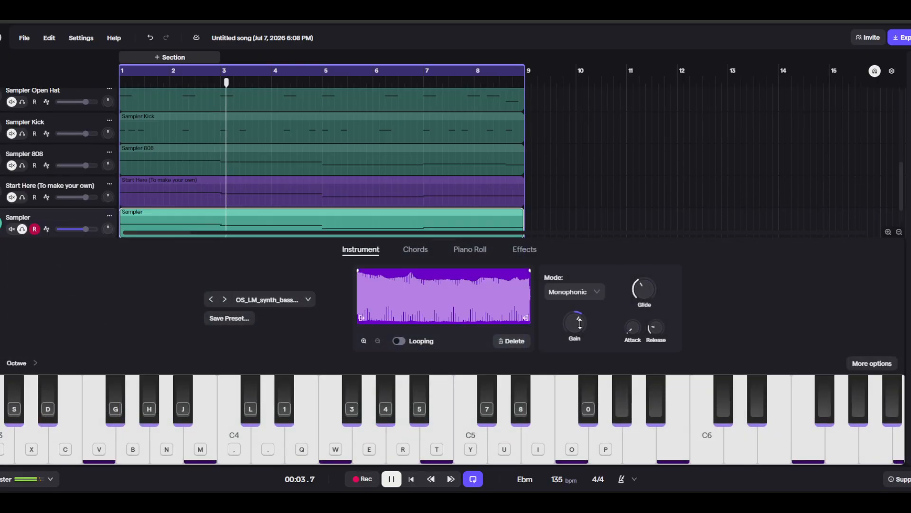
click(472, 250)
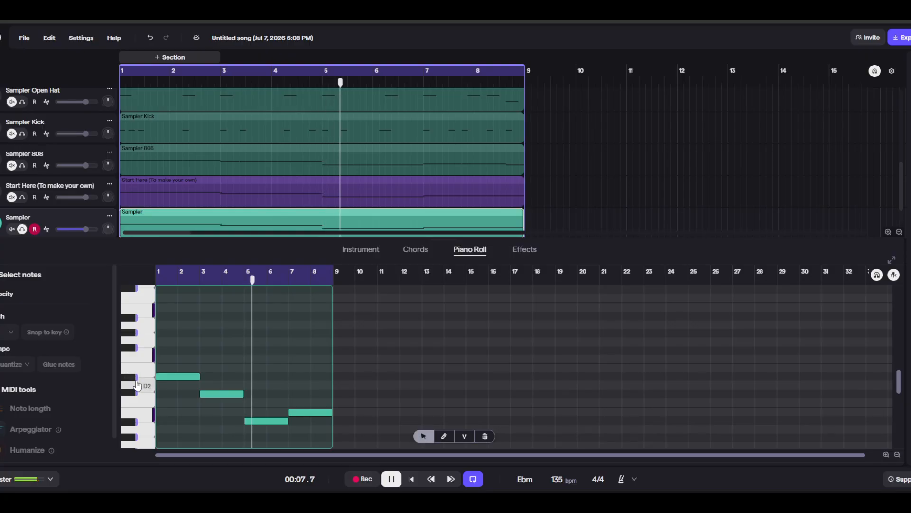
key(space)
click(358, 251)
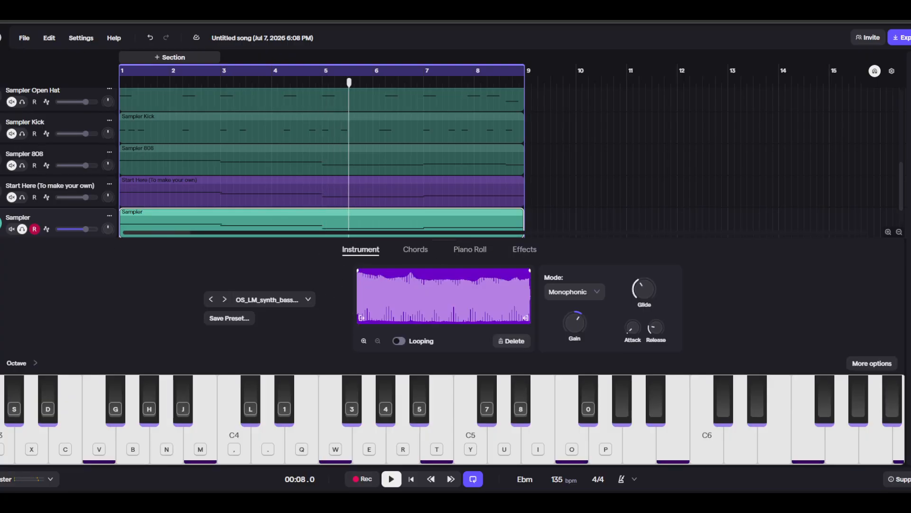
Transpose the Sampler region up by 12 semitones and play it from the start.
click(2, 223)
right_click(141, 329)
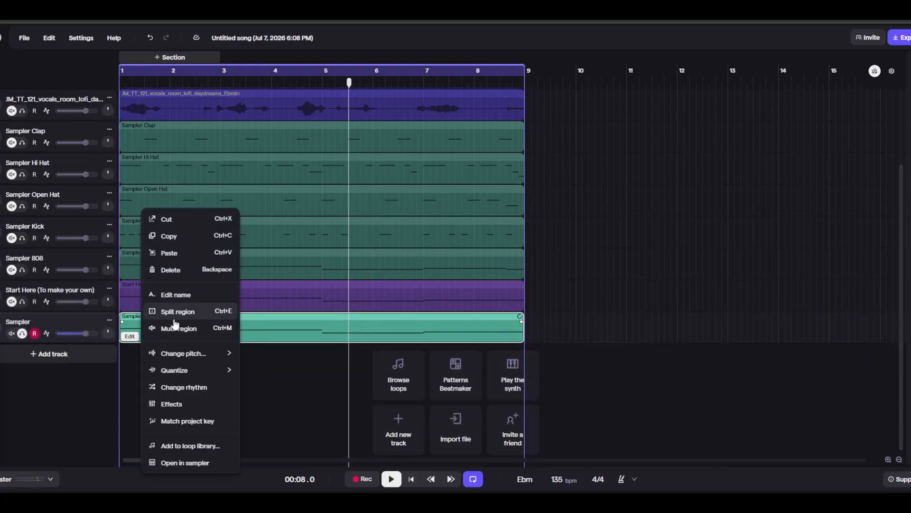
mouse_move(177, 361)
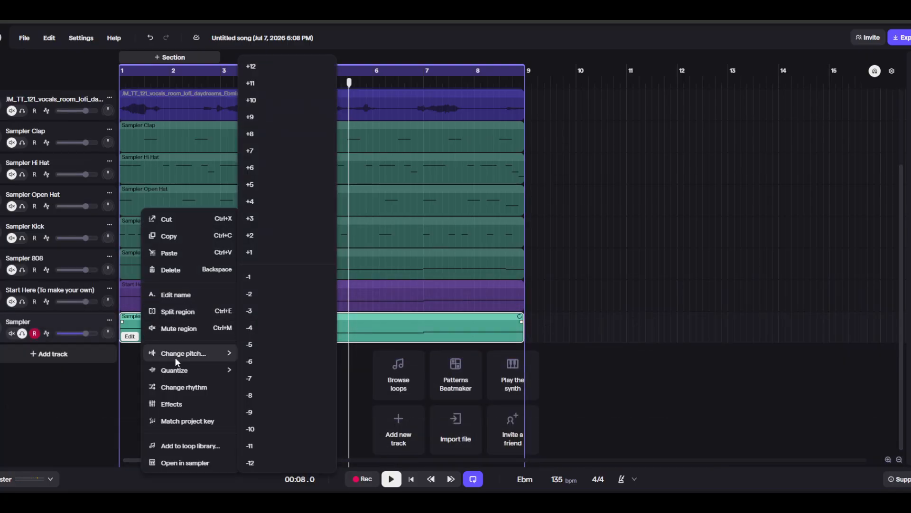
click(274, 69)
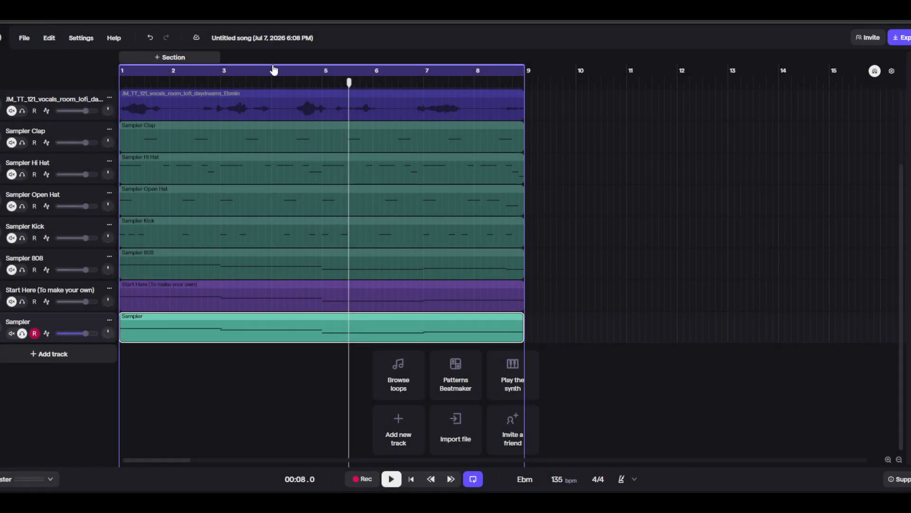
key(space)
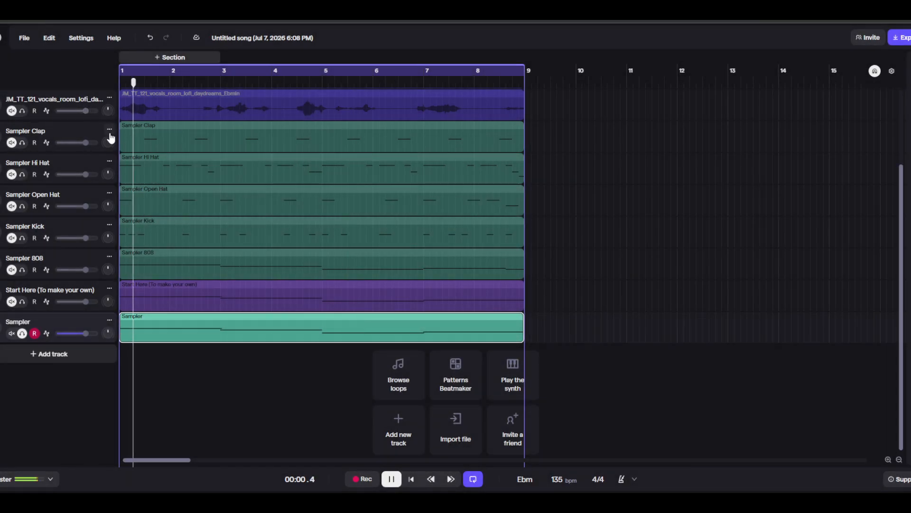
Raise the Sampler's gain to 6.5 dB and show its root key, octave, velocity sensitivity and pan settings.
click(22, 333)
click(76, 320)
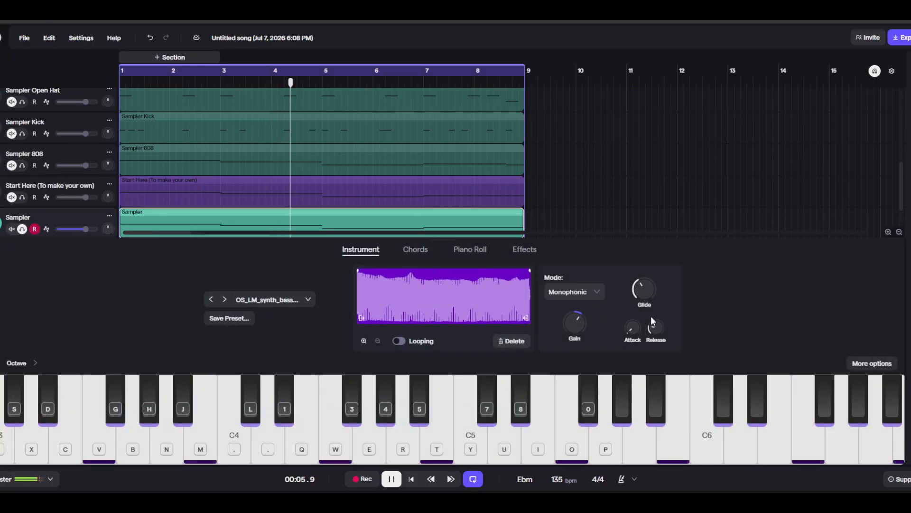
drag(575, 321, 581, 297)
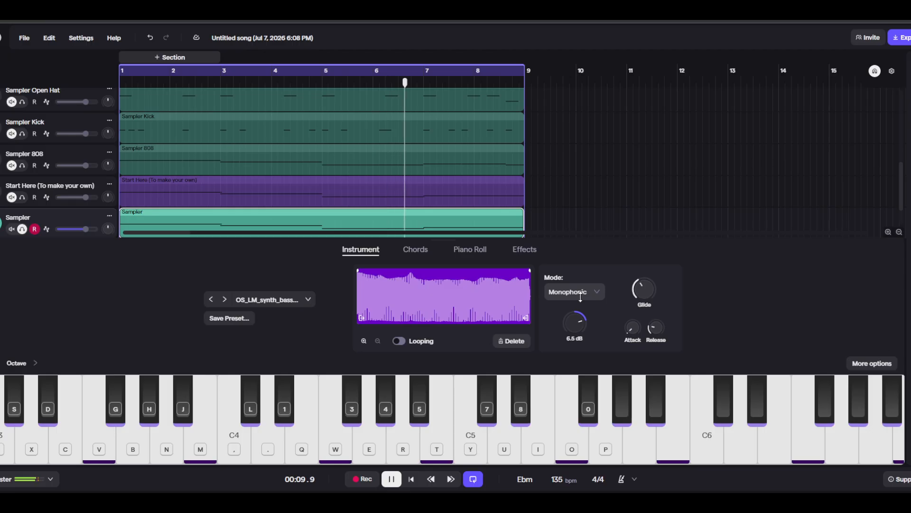
click(865, 366)
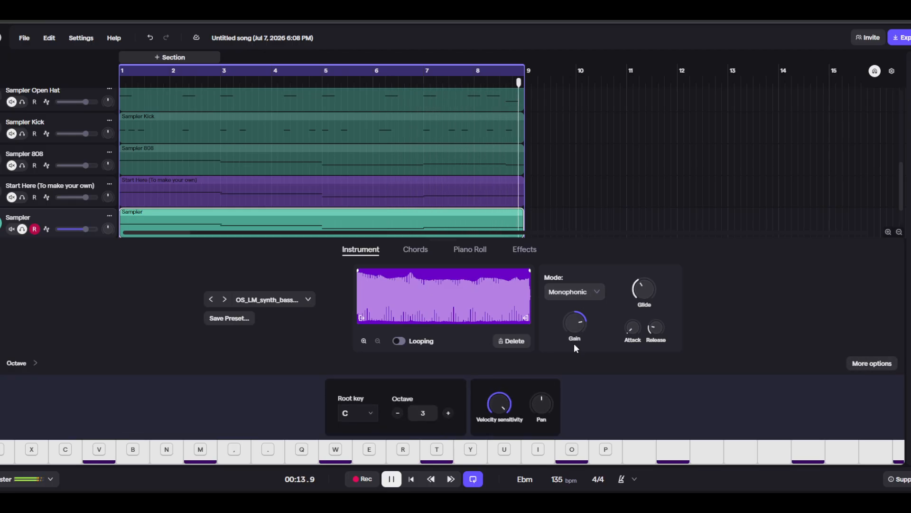
mouse_move(579, 335)
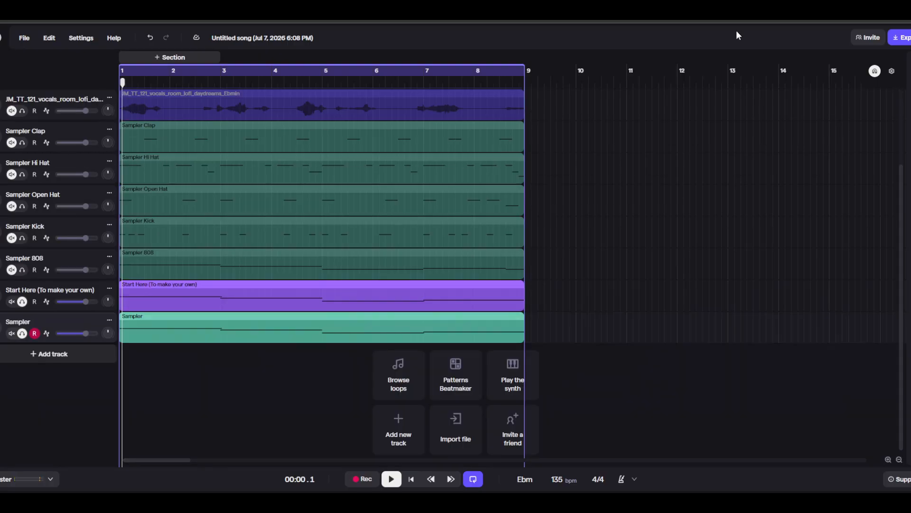
Rename the second guitar loop track as PITCHED.
click(899, 459)
click(899, 459)
scroll(417, 369, up, 3)
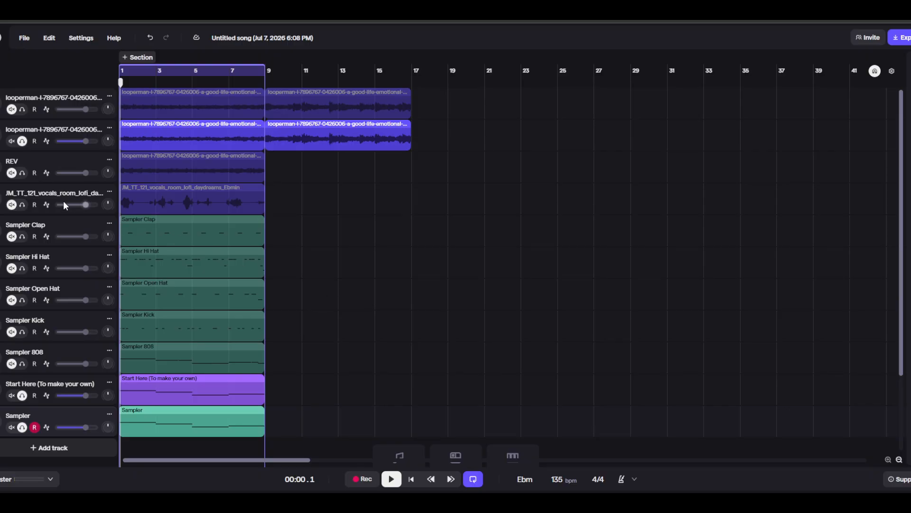
click(107, 129)
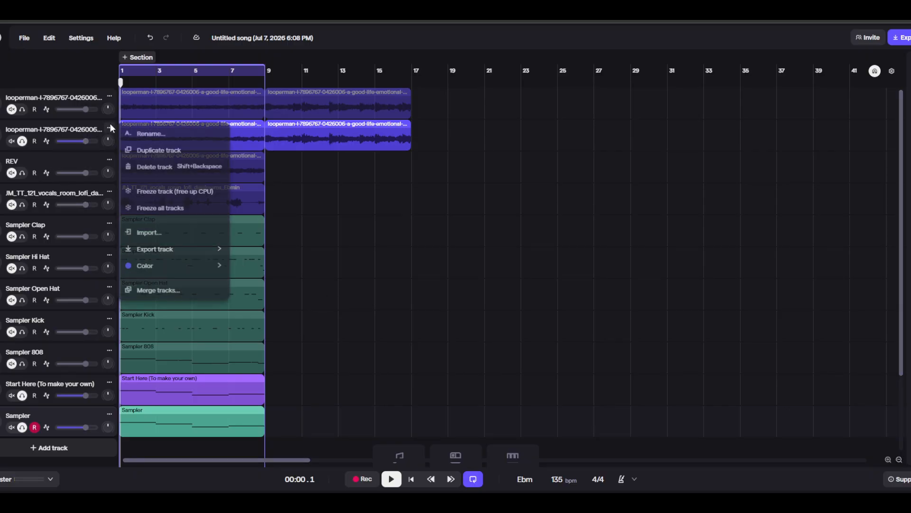
click(143, 132)
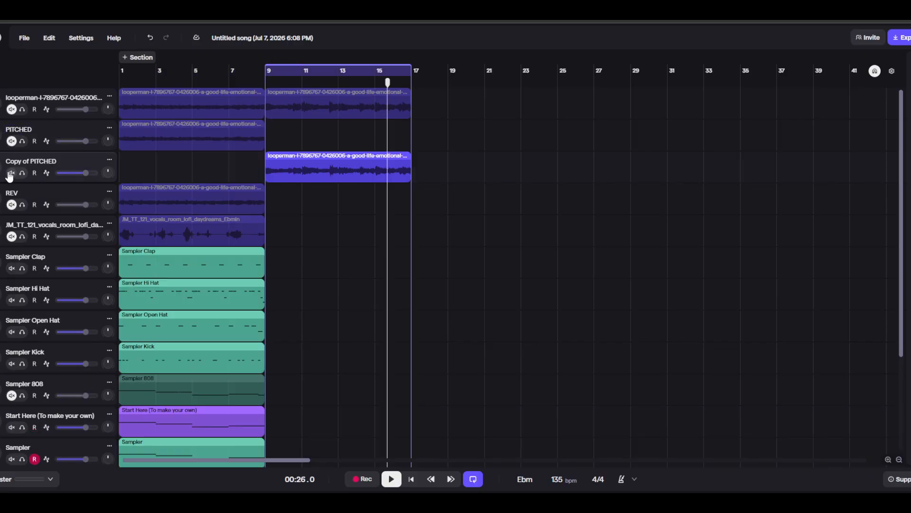
Mute Copy of PITCHED, move its guitar region to bar 1, and select the regions from PITCHED through the vocal.
click(14, 173)
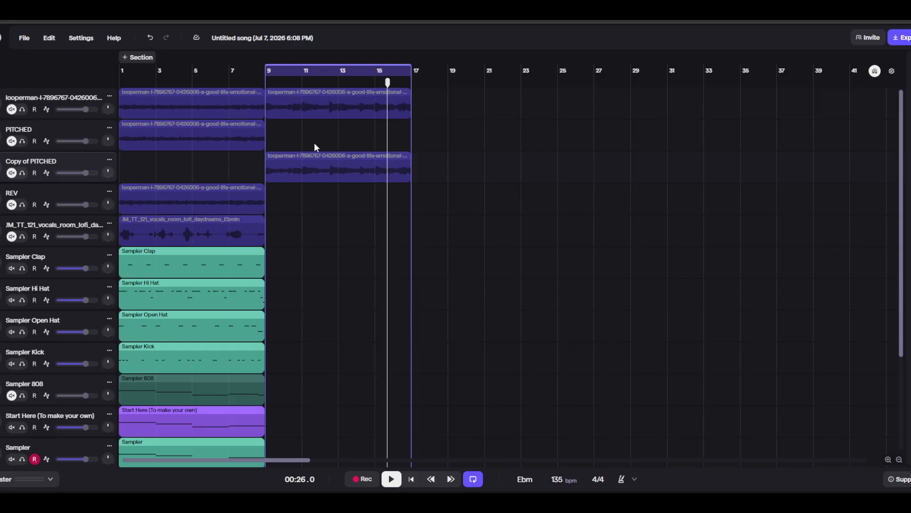
drag(339, 165, 172, 166)
drag(311, 143, 174, 225)
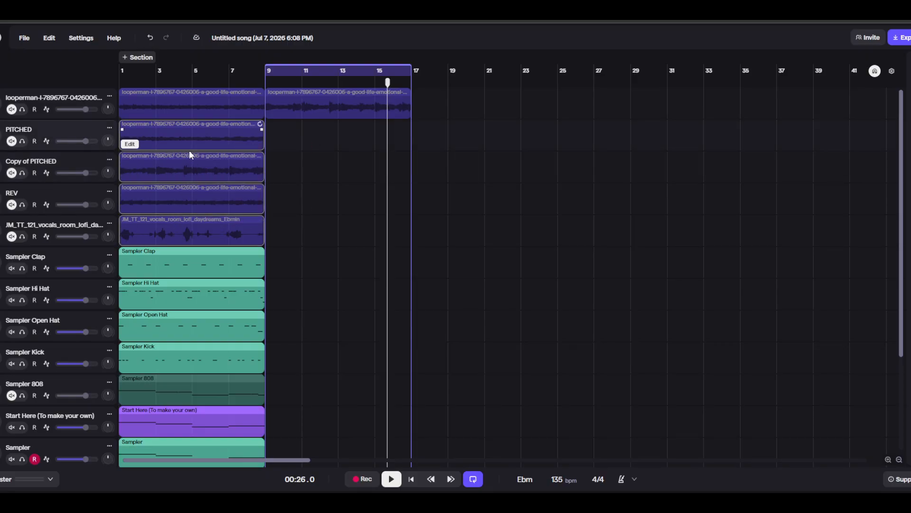
Move the selected PITCHED, Copy of PITCHED, REV and vocal regions to bar 17, and select the Start Here and Sampler regions.
drag(190, 155, 481, 130)
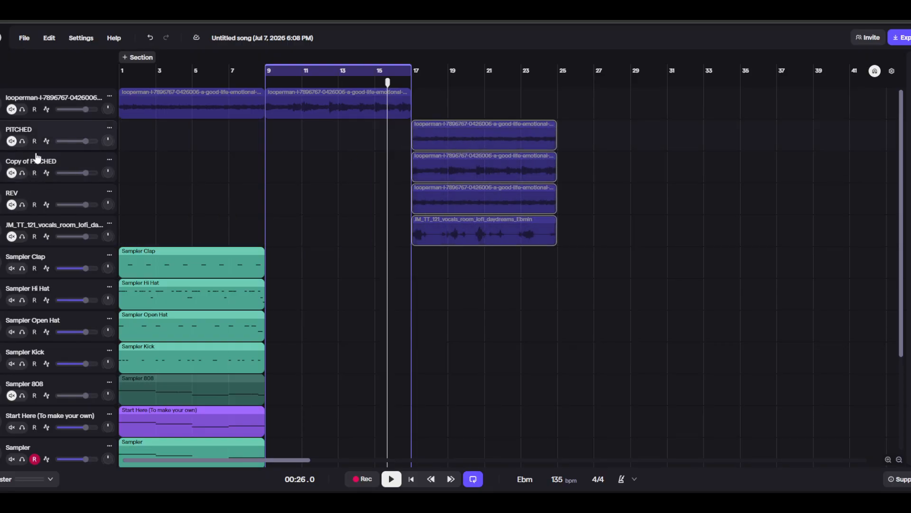
scroll(215, 239, down, 2)
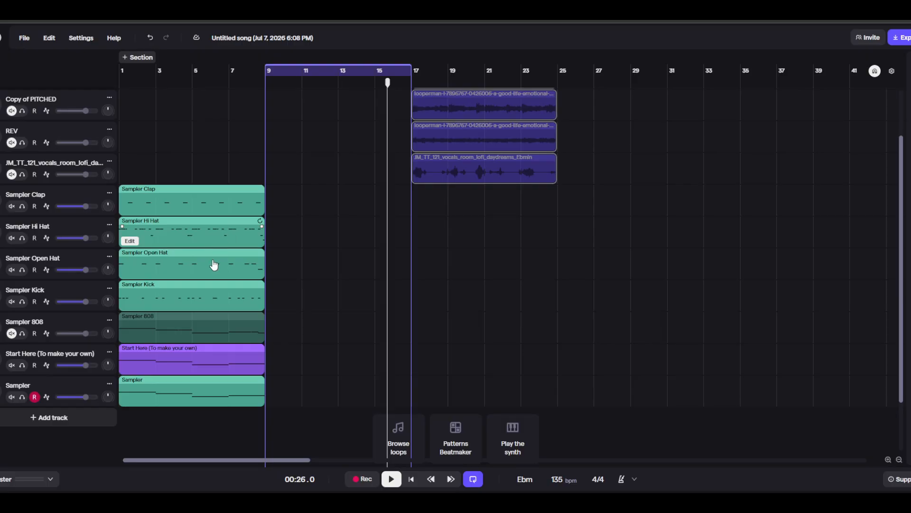
click(12, 366)
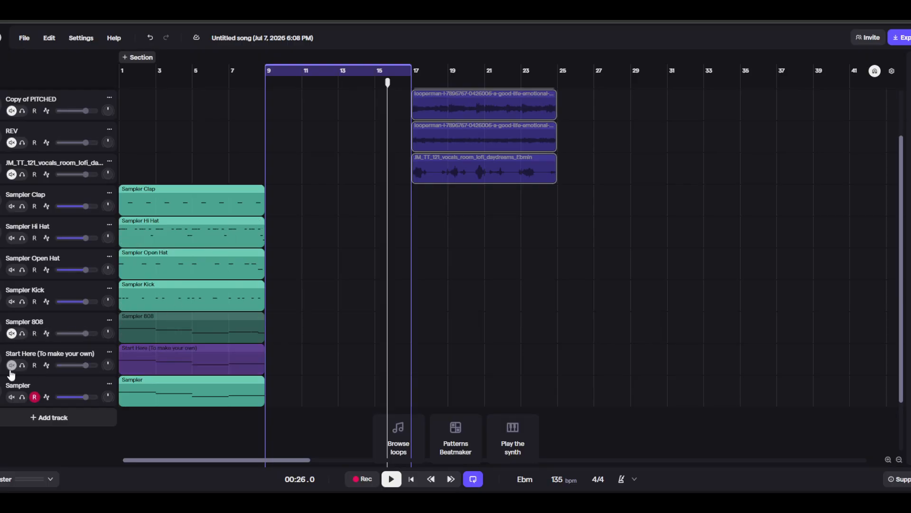
click(12, 396)
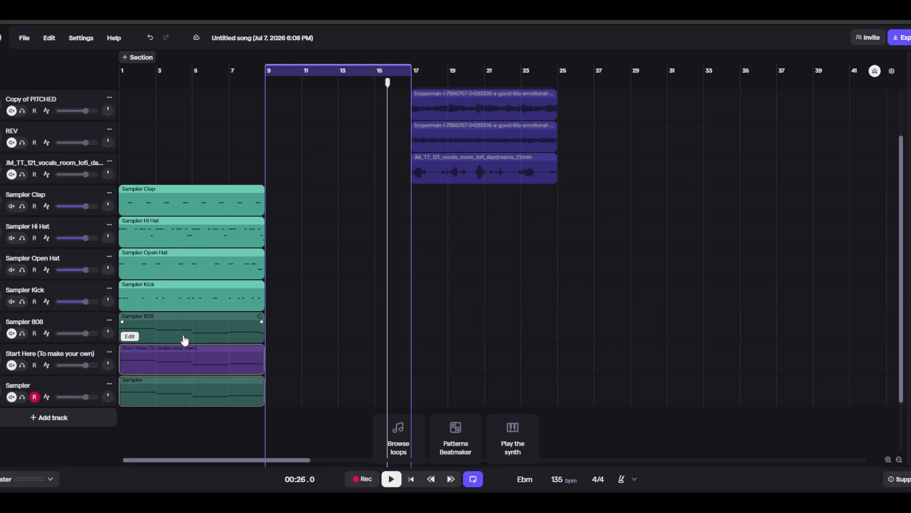
click(11, 365)
click(11, 397)
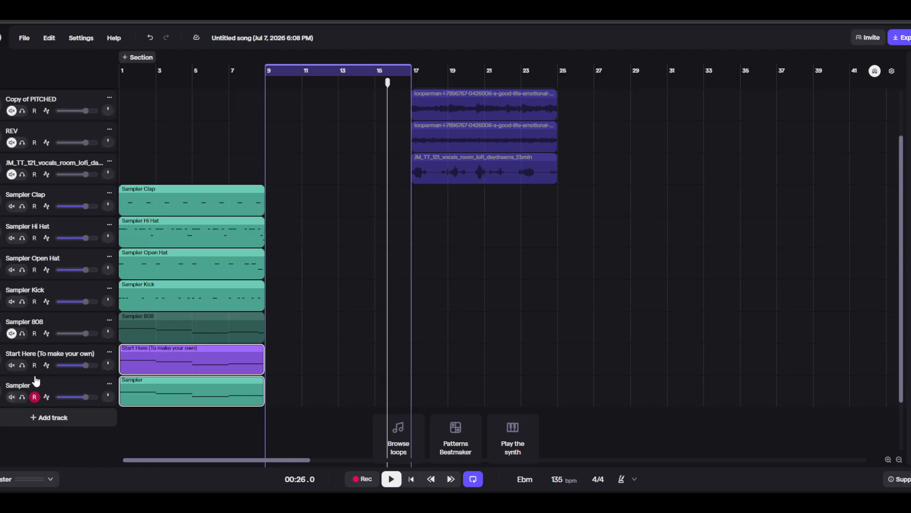
Unmute the first guitar loop track and mute the Clap, Hi Hat, Open Hat and Kick sampler tracks.
scroll(140, 203, up, 2)
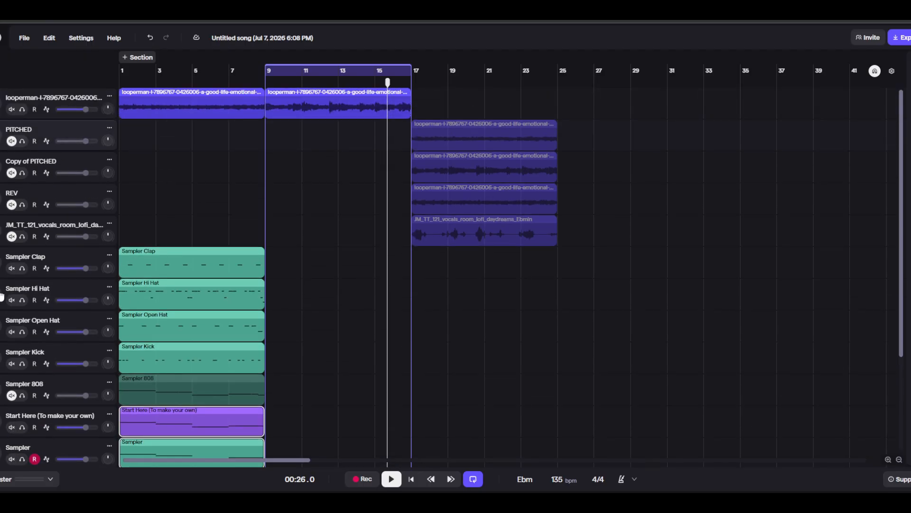
click(11, 268)
click(12, 300)
click(11, 332)
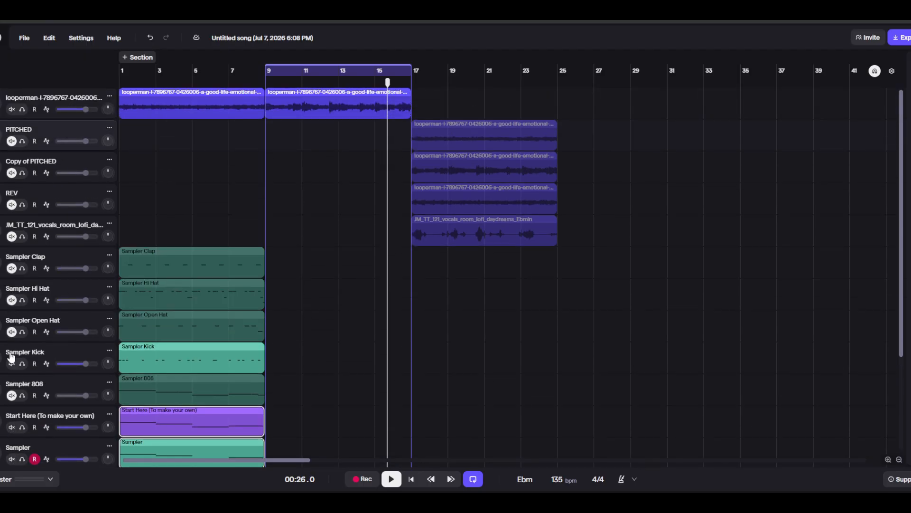
click(11, 363)
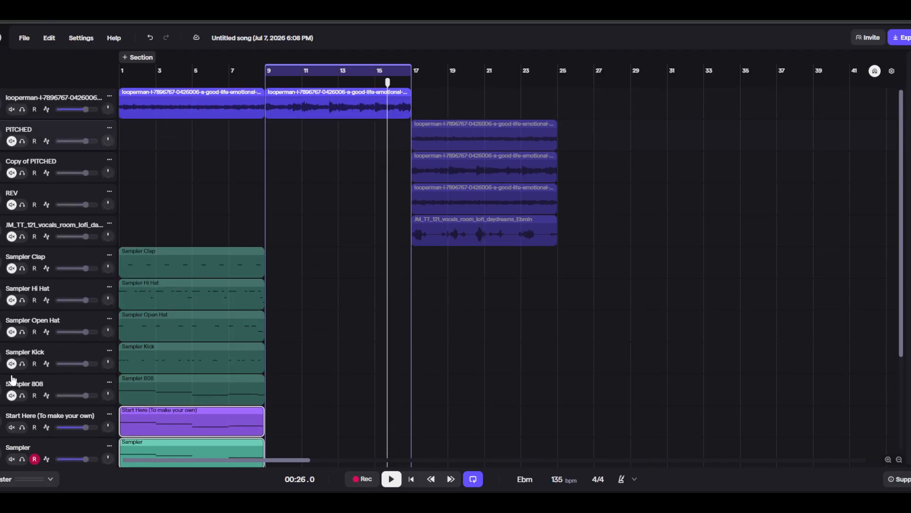
Turn off the loop over bars 9 to 17 and play the guitar, synth and sampled bass from the start.
click(282, 71)
key(Return)
key(space)
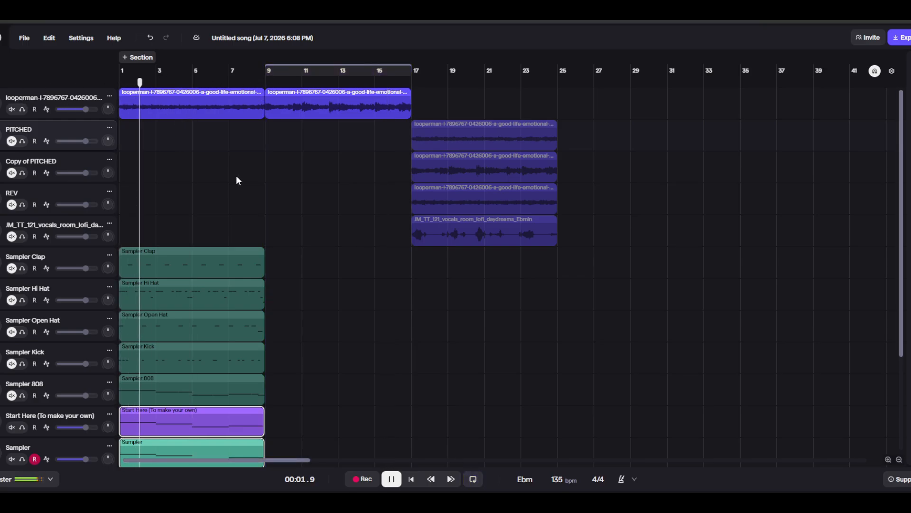
scroll(233, 178, down, 2)
scroll(231, 186, down, 2)
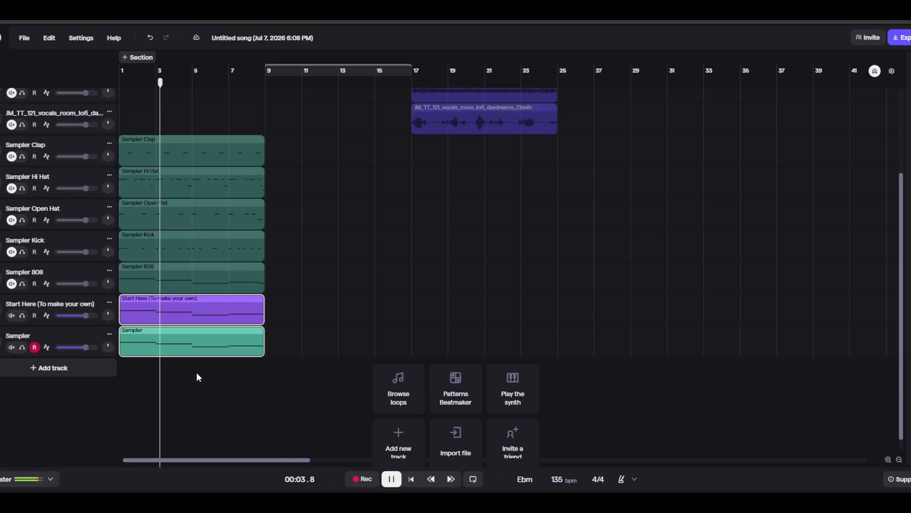
key(space)
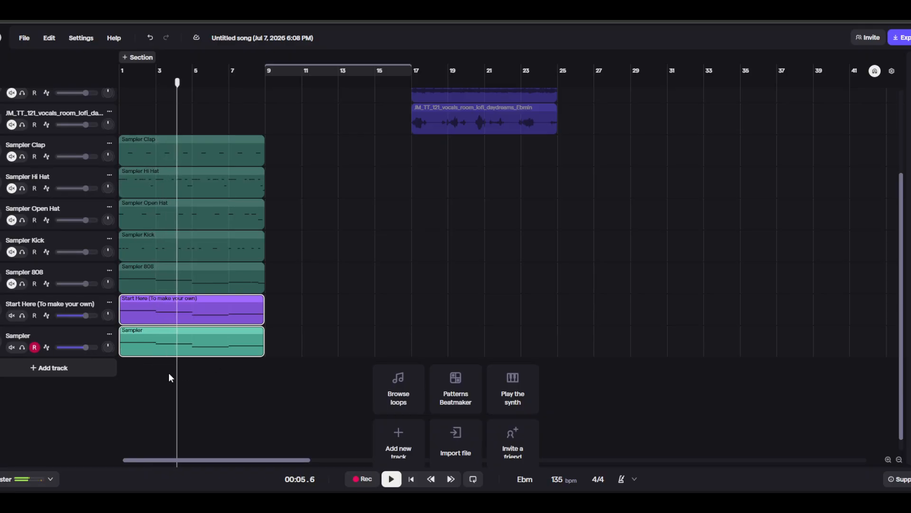
Move the Start Here and Sampler regions to bar 17 and mute both tracks.
click(225, 316)
drag(225, 316, 499, 297)
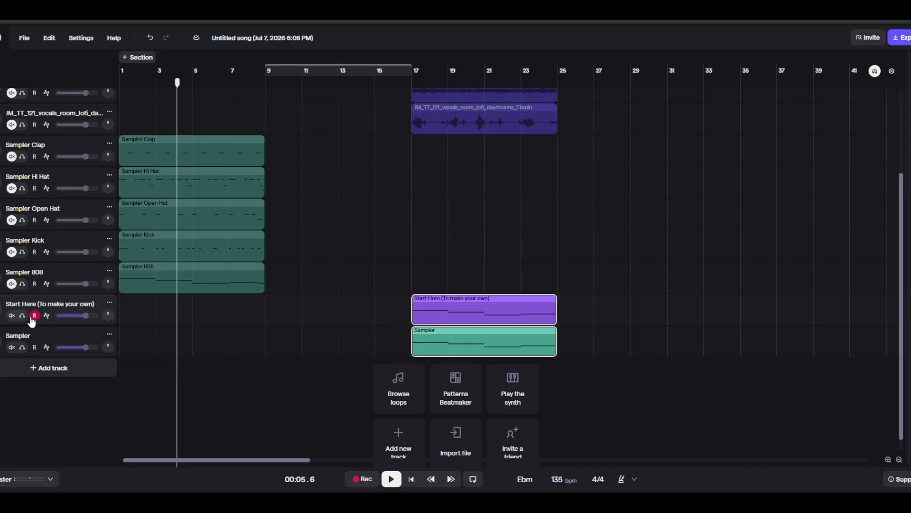
click(12, 316)
click(13, 347)
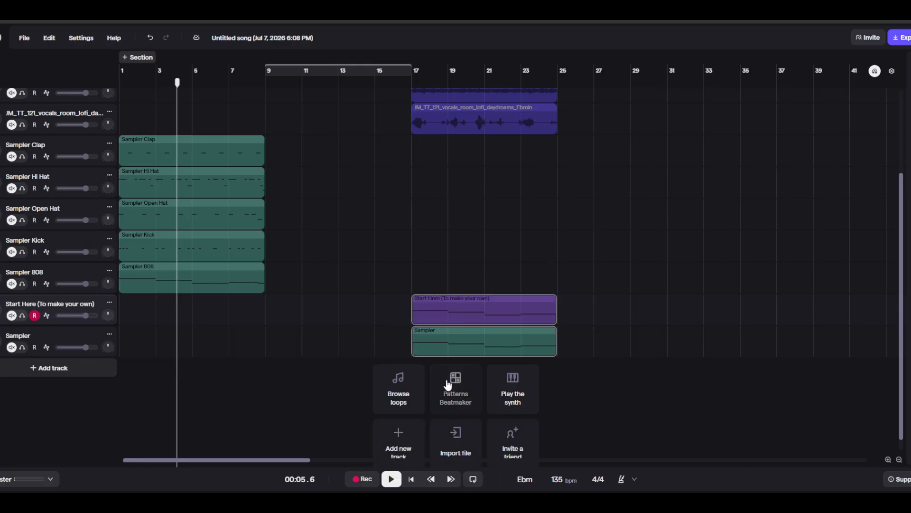
While playing from the start, move the PITCHED-to-vocal, Start Here and Sampler regions to bar 35 and the drum and 808 regions to bar 9.
scroll(411, 327, up, 3)
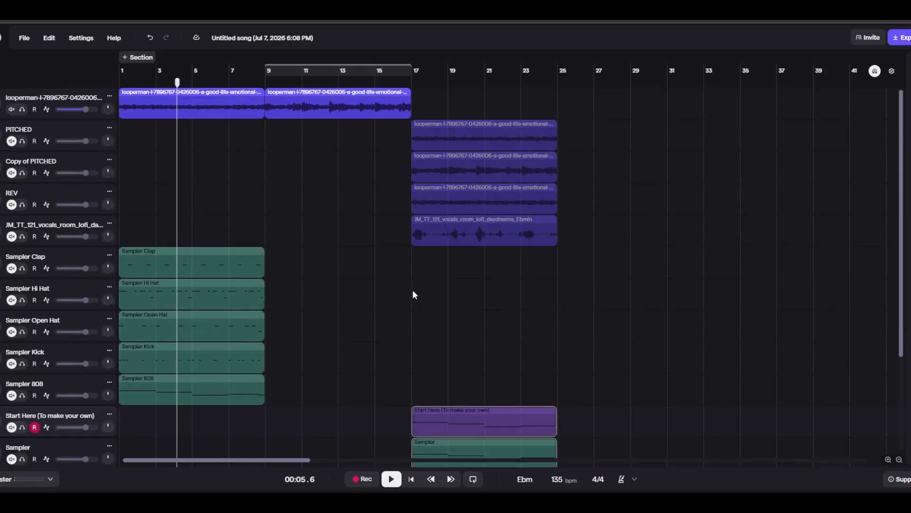
click(412, 480)
key(space)
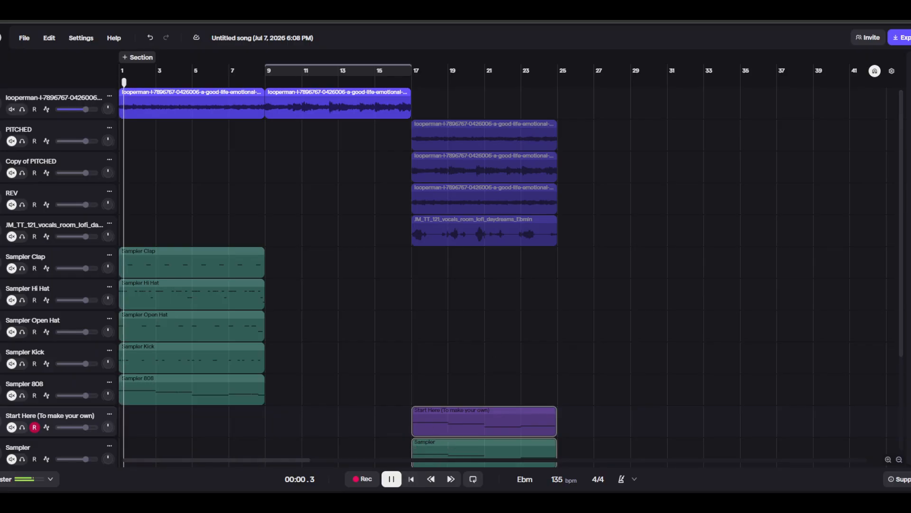
scroll(588, 238, down, 2)
drag(621, 442, 468, 83)
scroll(577, 198, up, 1)
drag(506, 142, 831, 141)
drag(334, 252, 203, 390)
drag(189, 258, 324, 258)
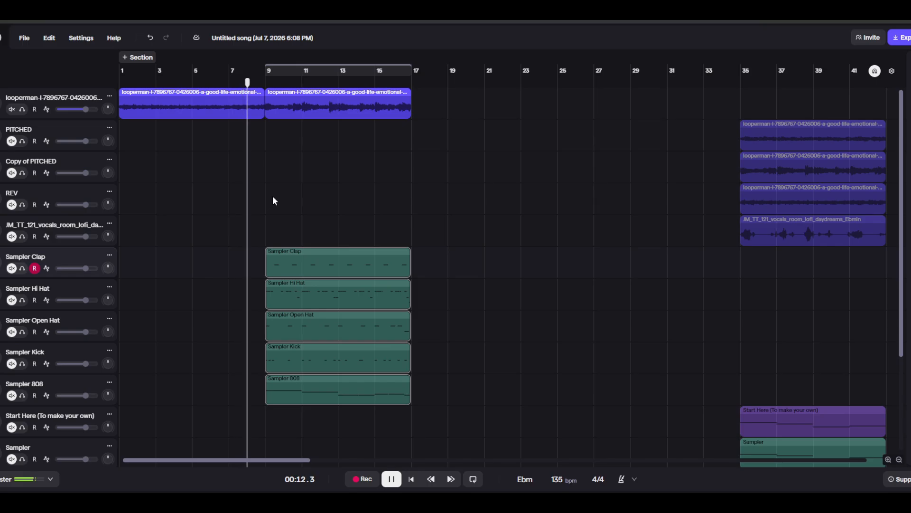
Stop playback and examine the effects on the first guitar loop track.
click(899, 459)
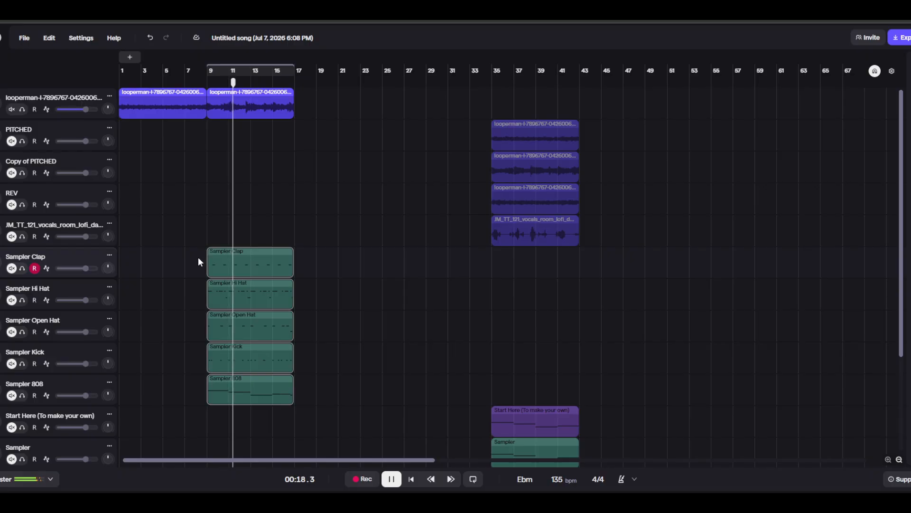
key(space)
click(3, 104)
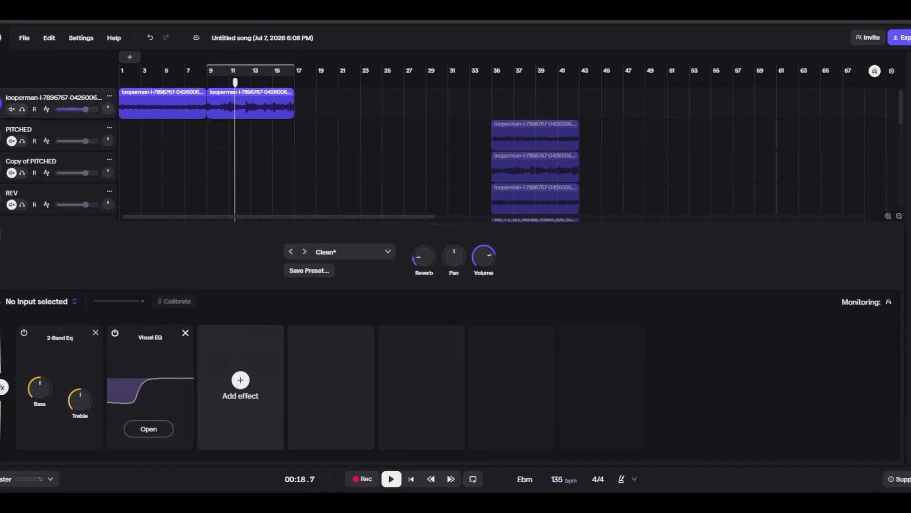
click(232, 129)
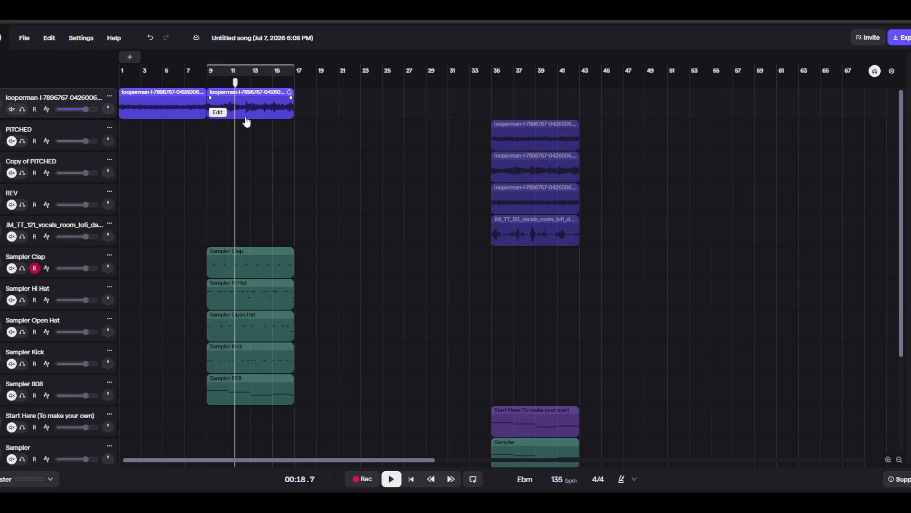
Add a virtual instrument track directly below the first guitar loop and load the Berg Mallet preset.
scroll(166, 343, down, 2)
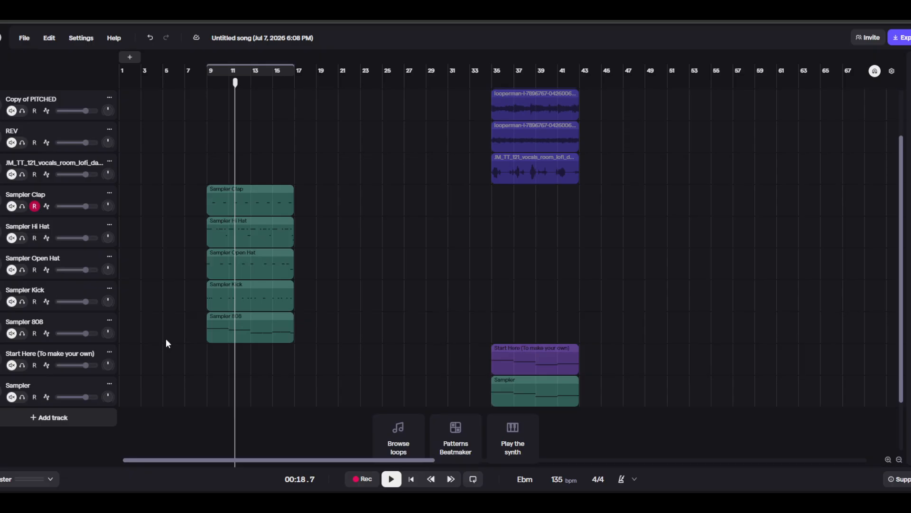
click(79, 430)
click(439, 218)
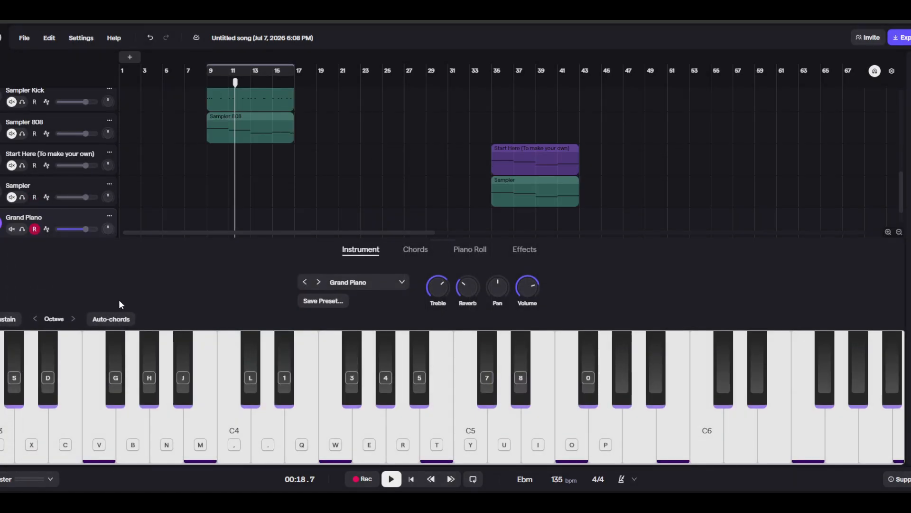
scroll(62, 207, up, 3)
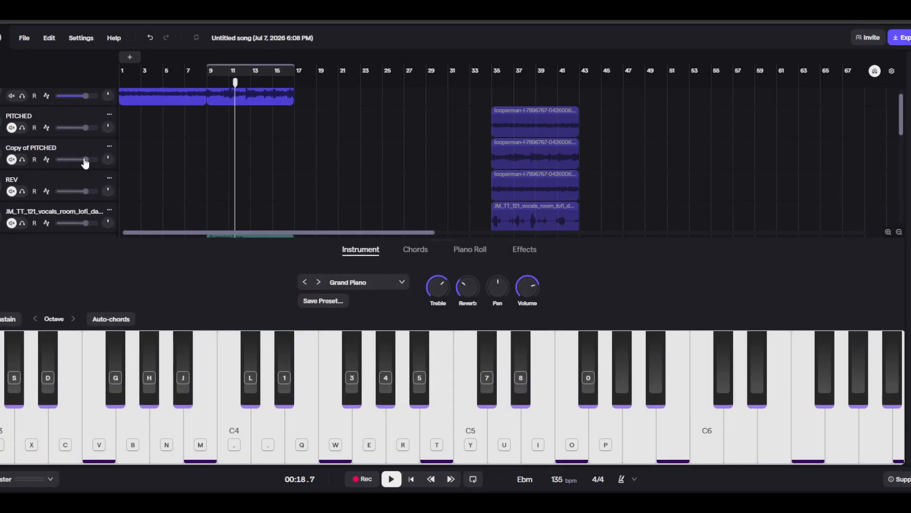
scroll(65, 180, down, 3)
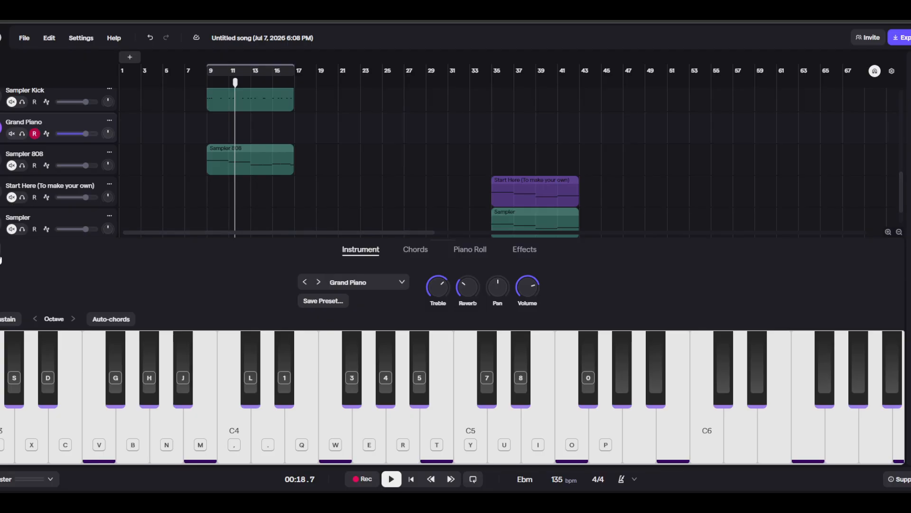
click(1, 257)
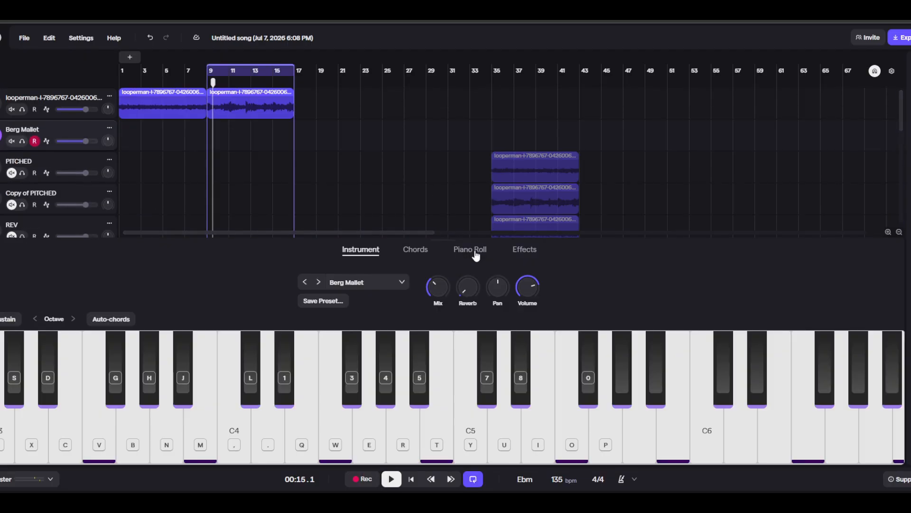
Write a Bb note at bar 9 on the Berg Mallet track and extend its region to bar 17.
click(470, 249)
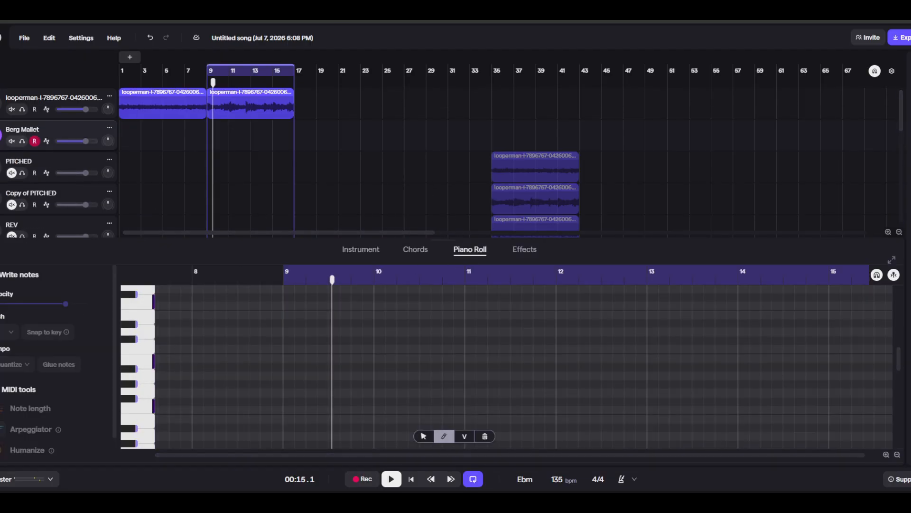
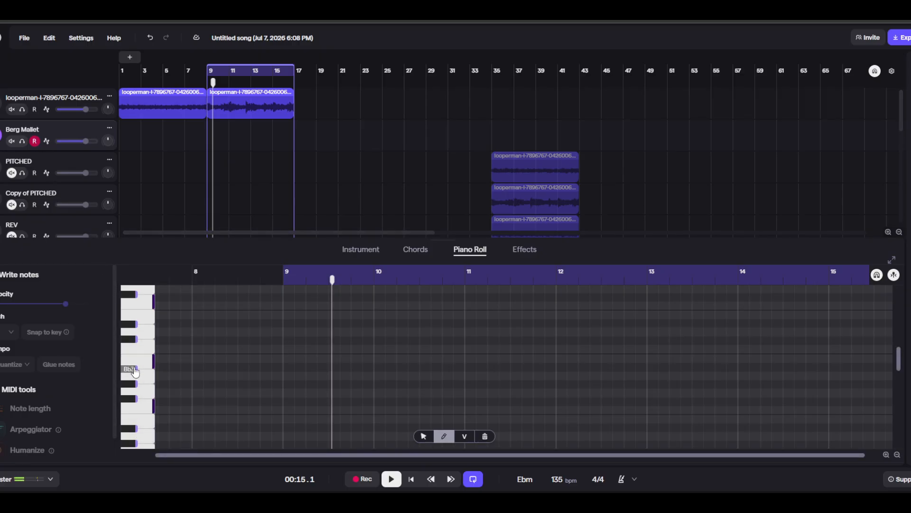
click(294, 368)
click(293, 279)
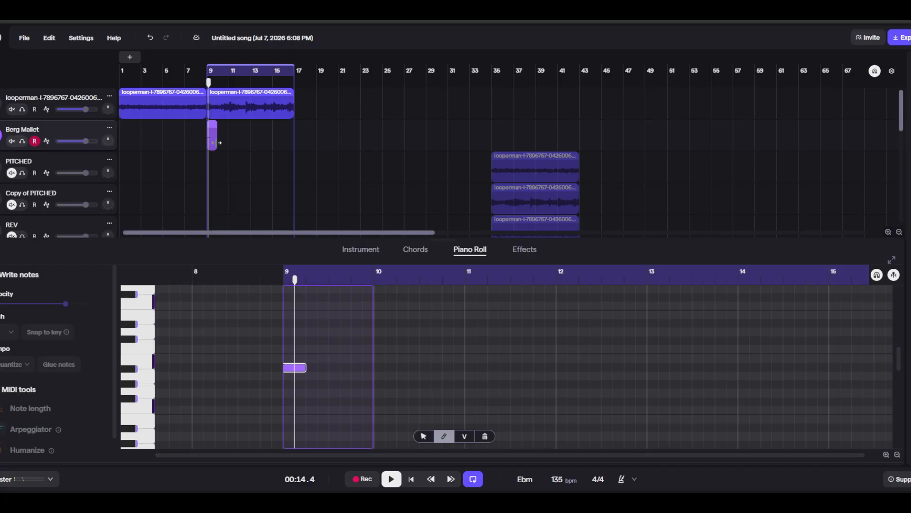
drag(217, 142, 295, 143)
click(206, 82)
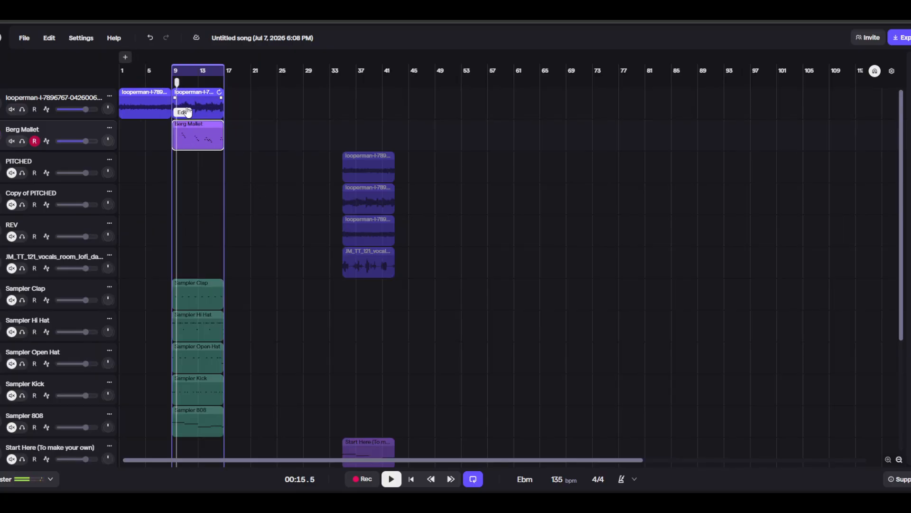
Move the first track's second guitar region to bar 17, loop its first region up to bar 17, and play the section.
drag(200, 107, 253, 104)
drag(166, 92, 220, 92)
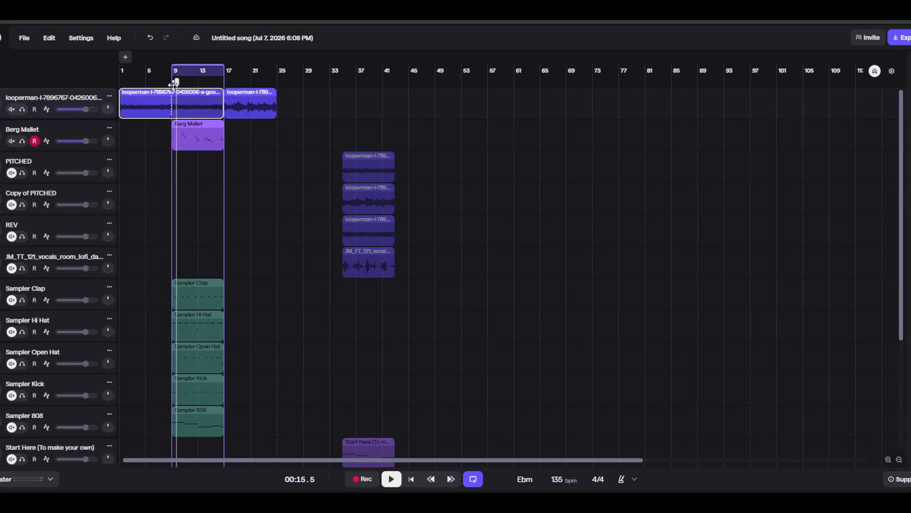
key(space)
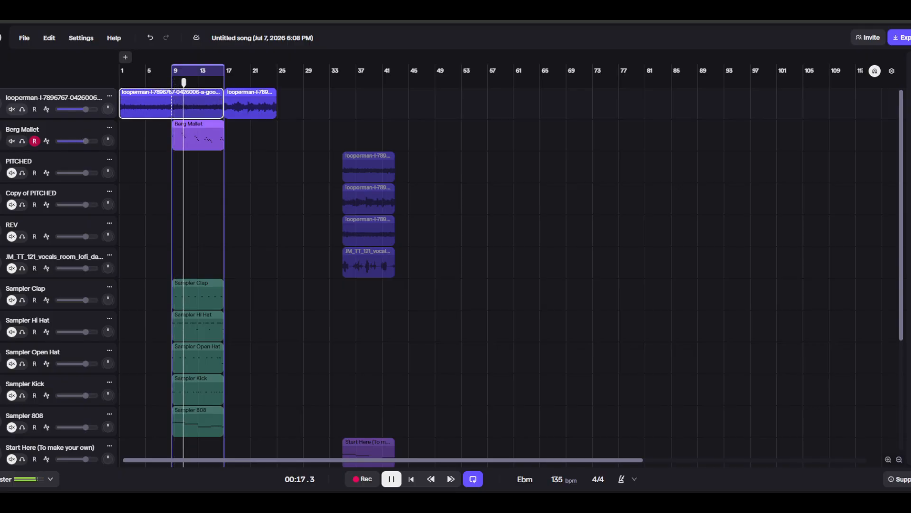
Change the mallet track's instrument preset to Cancun Mallet.
double_click(204, 136)
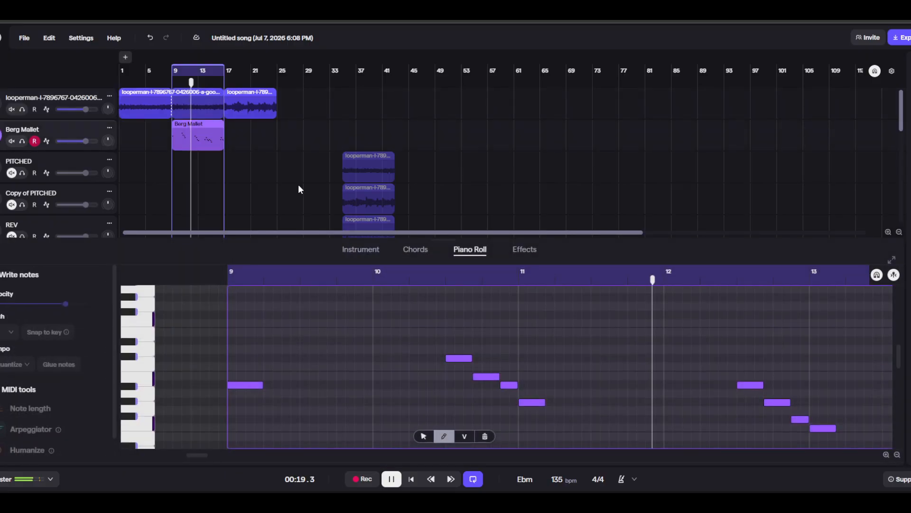
click(363, 250)
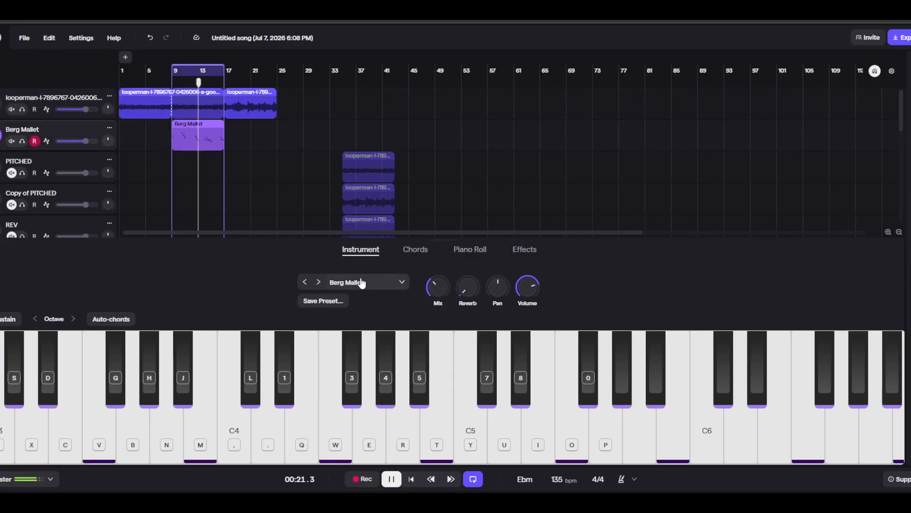
click(362, 283)
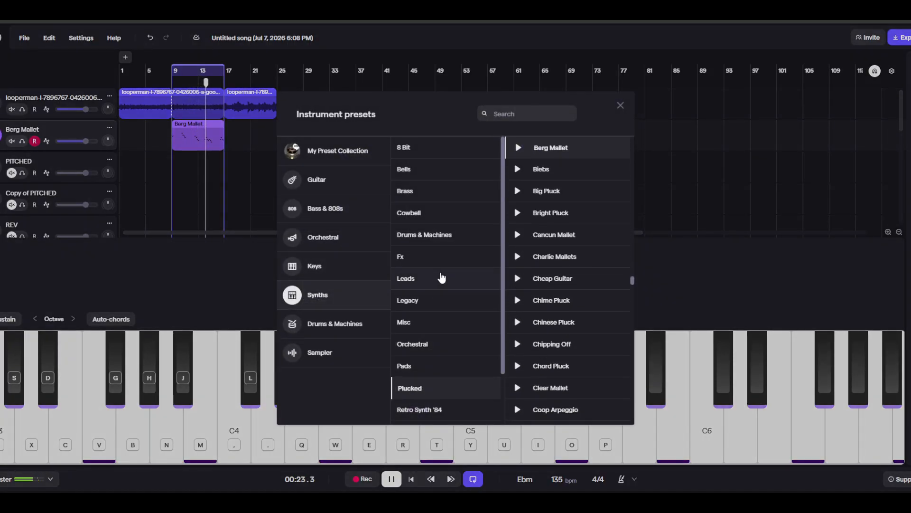
click(519, 111)
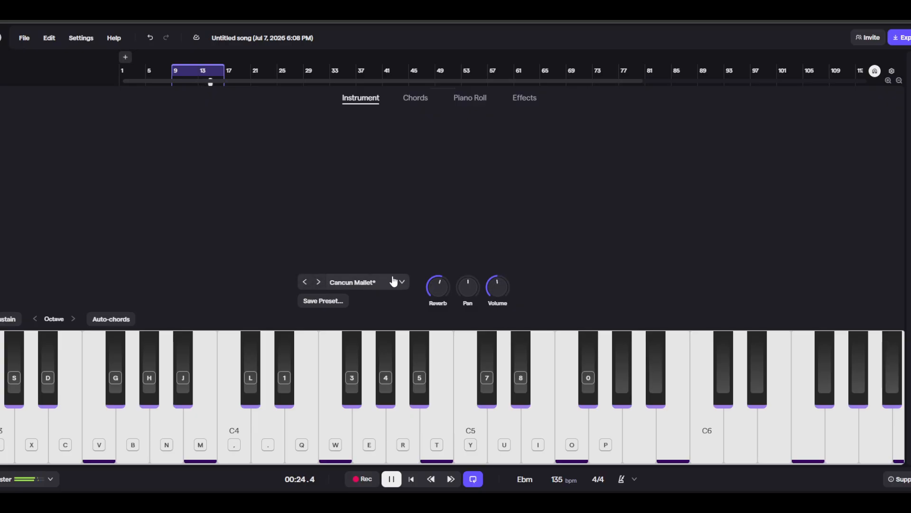
Add a Visual EQ to the Cancun Mallet track and cut its mid bands, with band 4 at 1327 Hz and -2.9 dB.
click(524, 97)
click(251, 252)
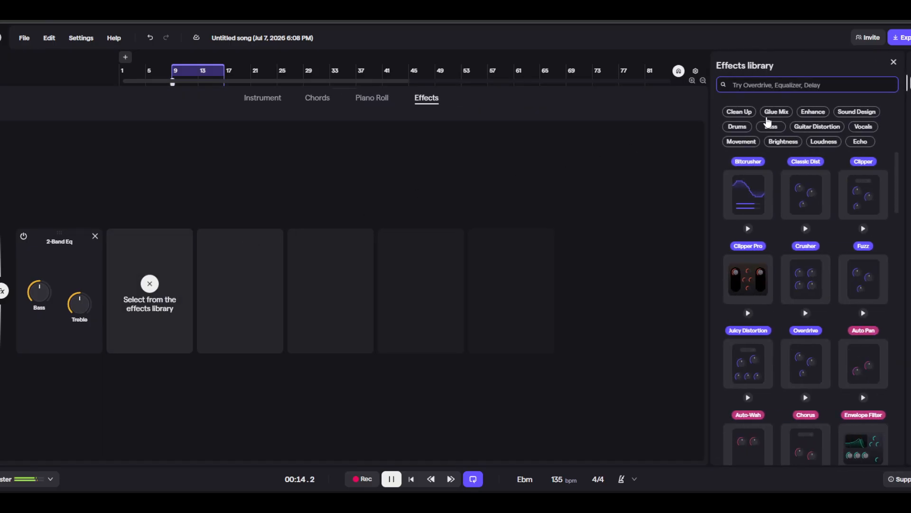
click(877, 196)
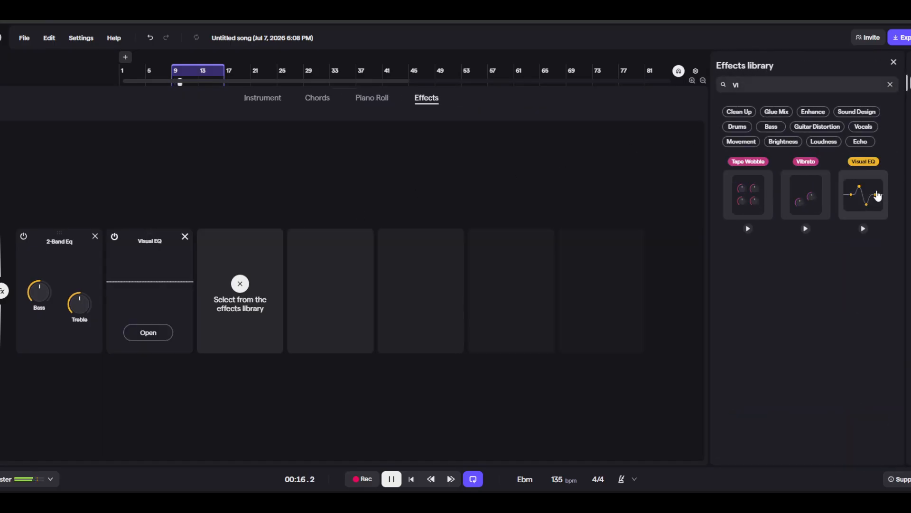
click(148, 332)
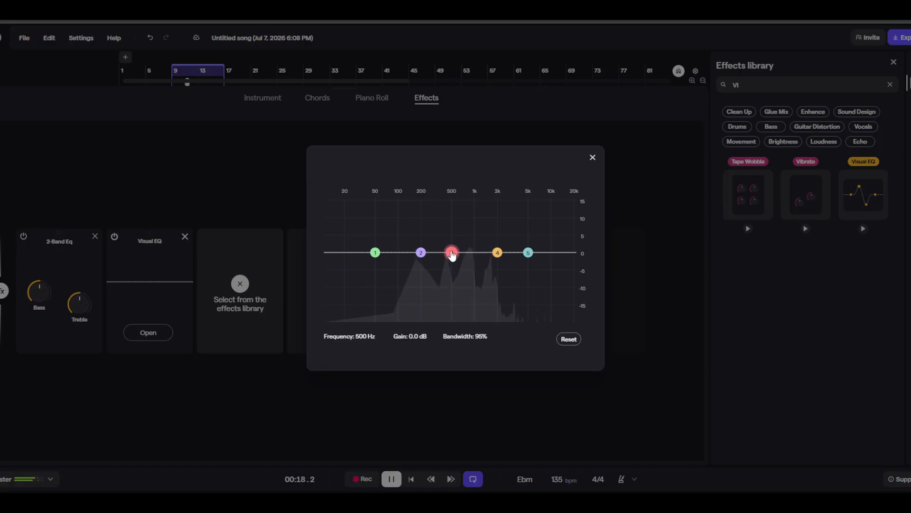
drag(453, 253, 484, 264)
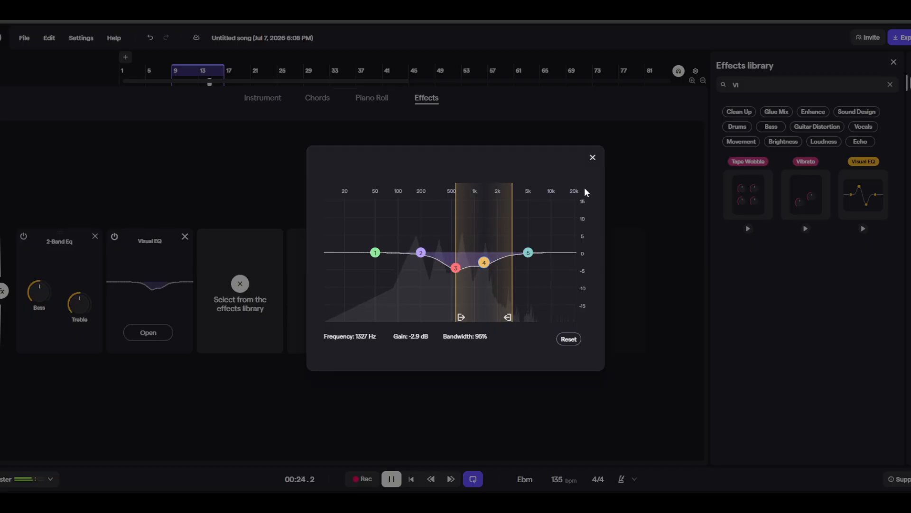
drag(420, 253, 422, 260)
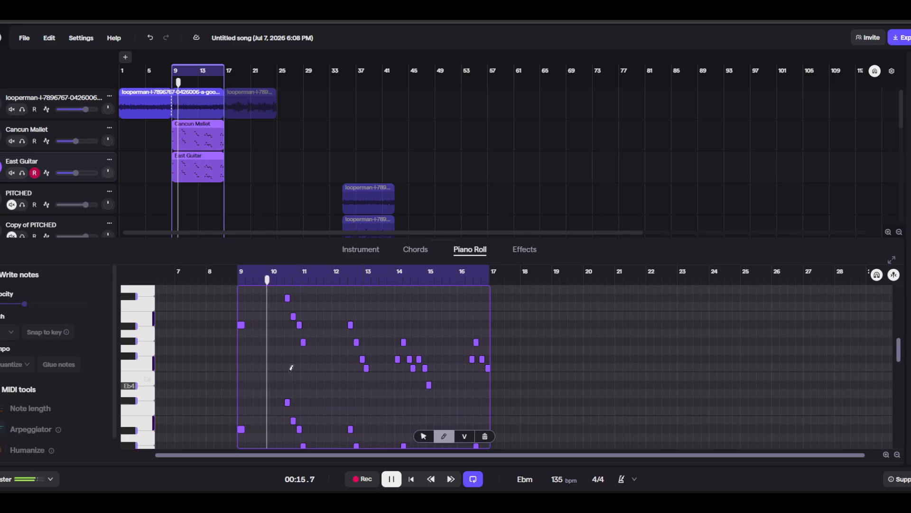
Lengthen the East Guitar track's Bb4 note at bar 9 to just past bar 10, and play the edited notes in an enlarged piano roll.
key(space)
drag(241, 326, 278, 326)
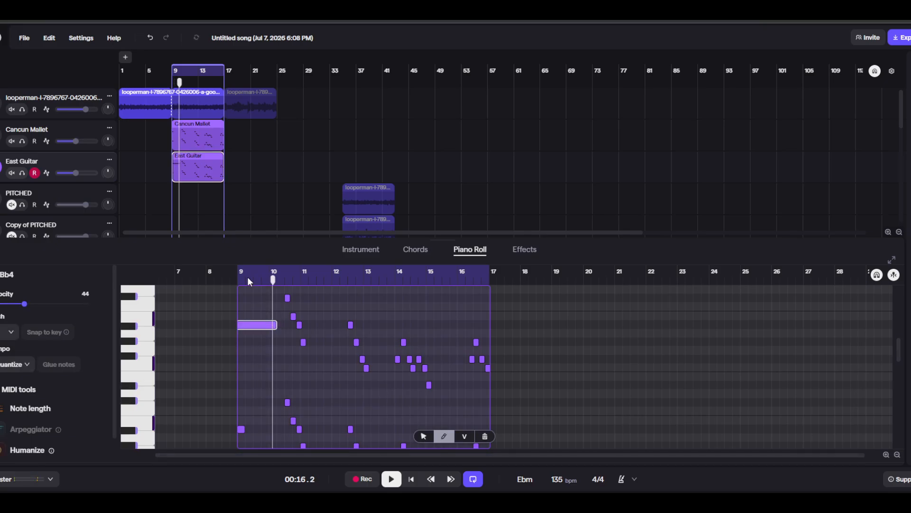
drag(250, 281, 158, 282)
key(space)
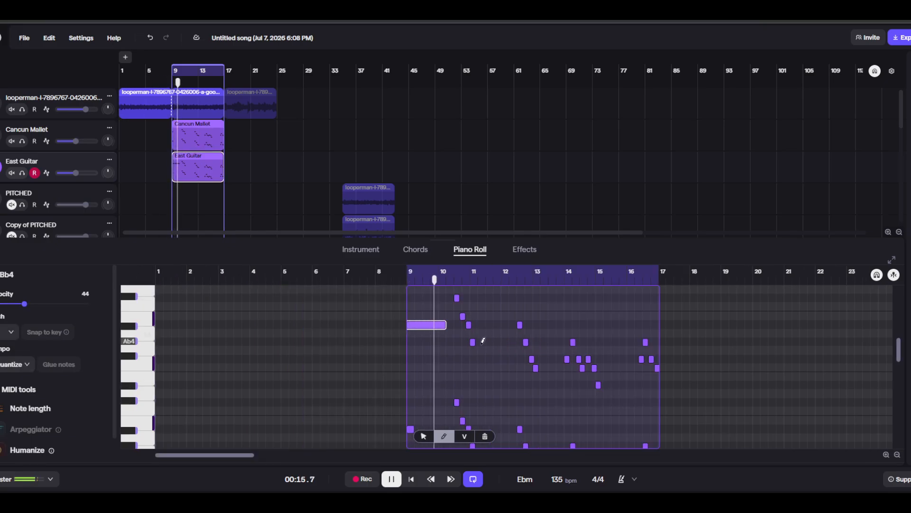
scroll(491, 395, down, 2)
click(897, 455)
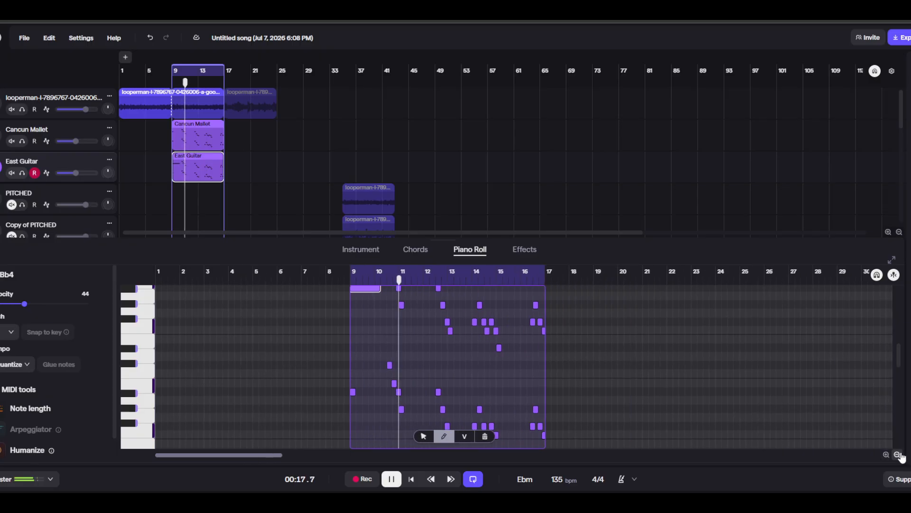
key(space)
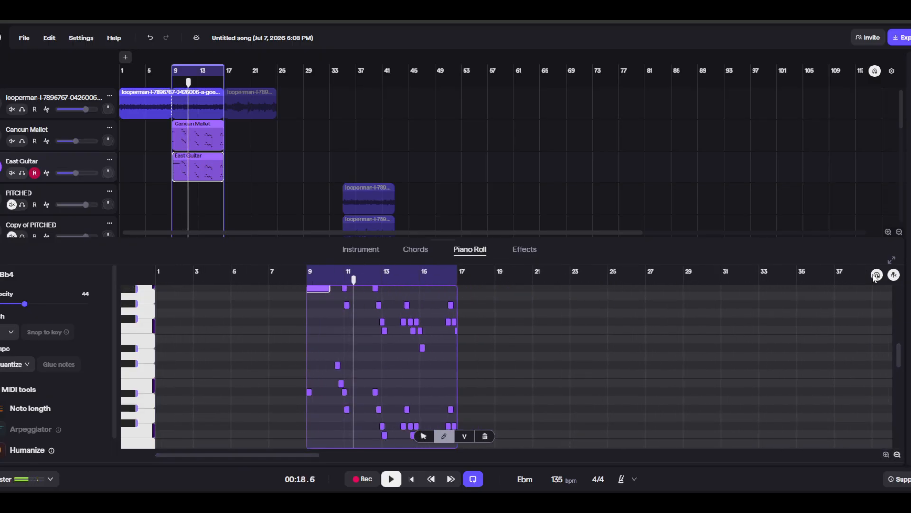
click(892, 260)
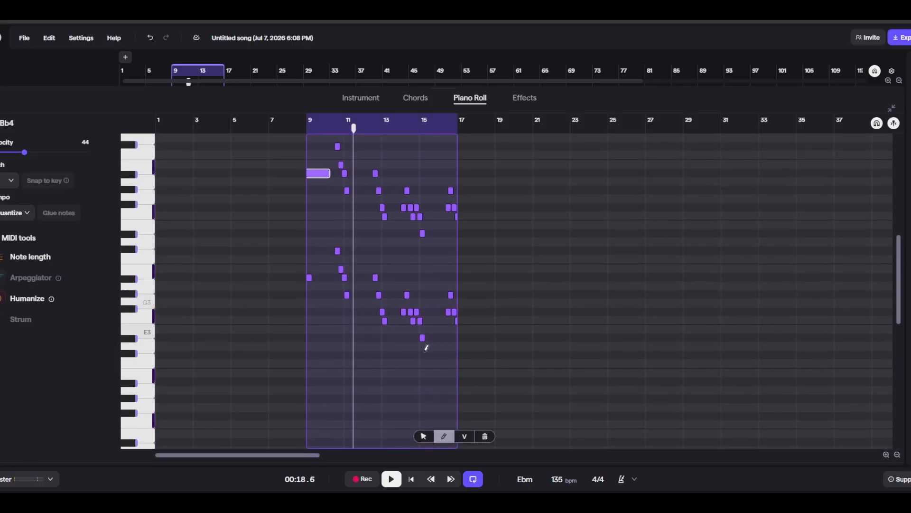
Lengthen the sustained Bb3, Ab3, F3 and Eb3 notes of the East Guitar's lower-octave melody at bars 9, 11, 13 and 15.
drag(308, 329, 498, 215)
drag(470, 382, 322, 205)
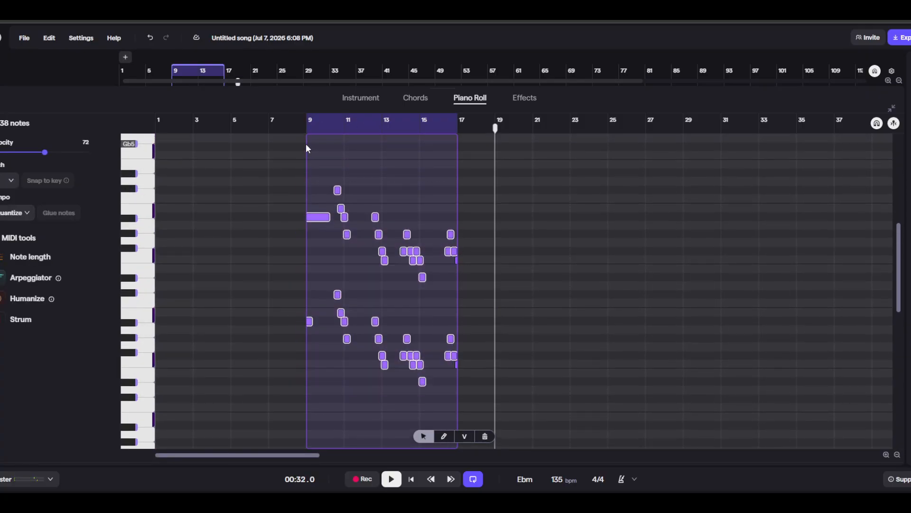
drag(309, 158, 495, 409)
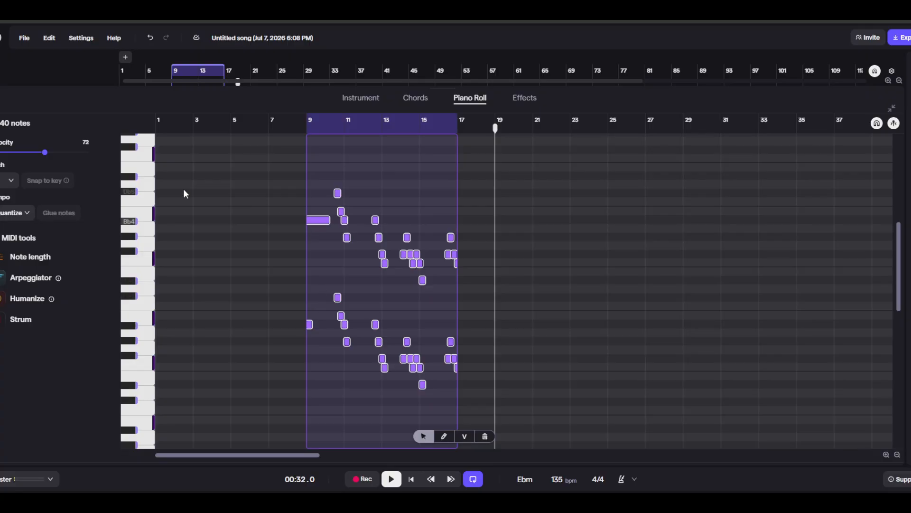
click(336, 282)
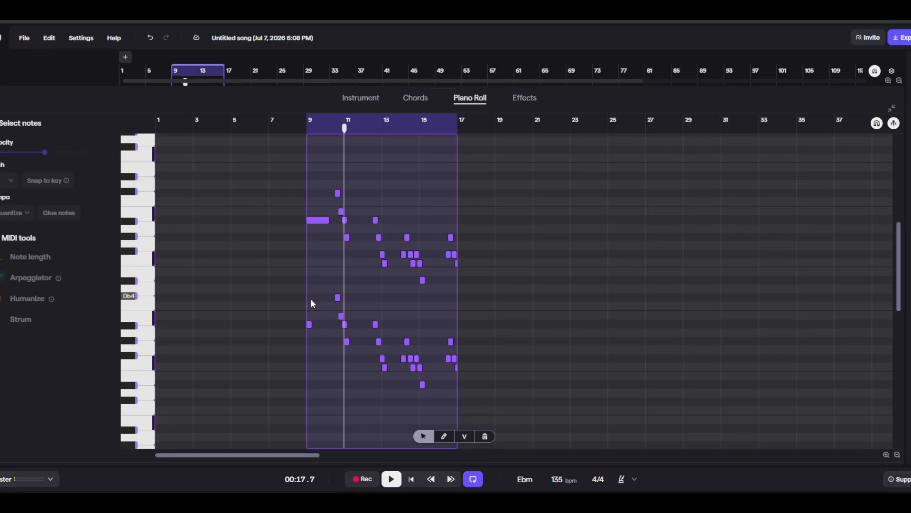
drag(360, 290, 477, 402)
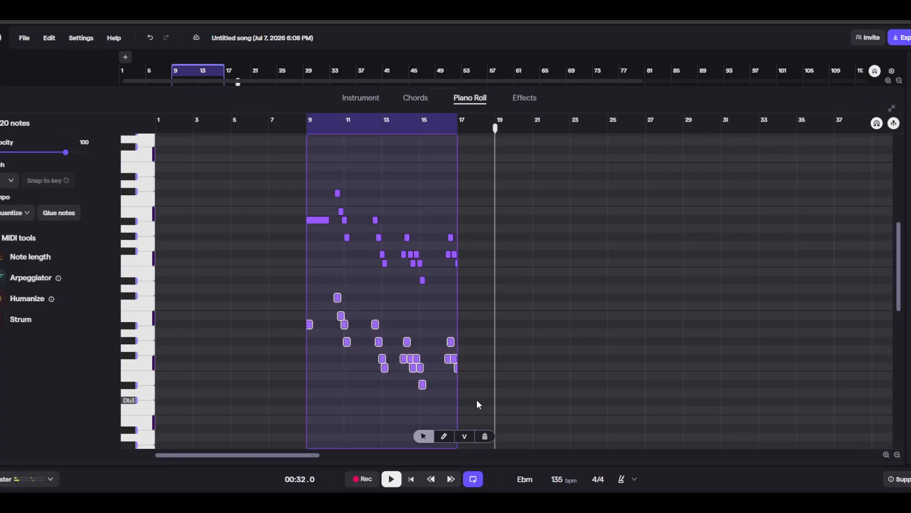
click(72, 217)
click(307, 252)
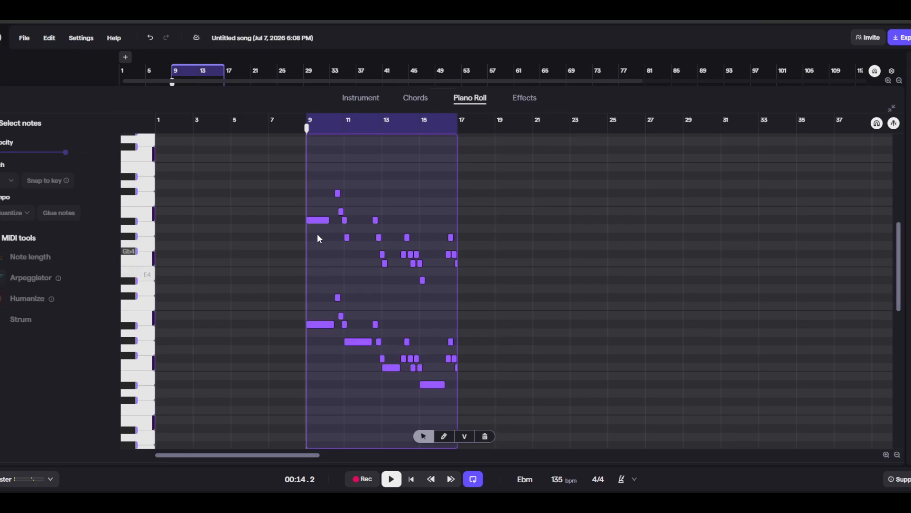
Lengthen the matching Bb4, Ab4, F4 and Eb4 notes in the East Guitar's upper-octave melody.
drag(316, 155, 465, 302)
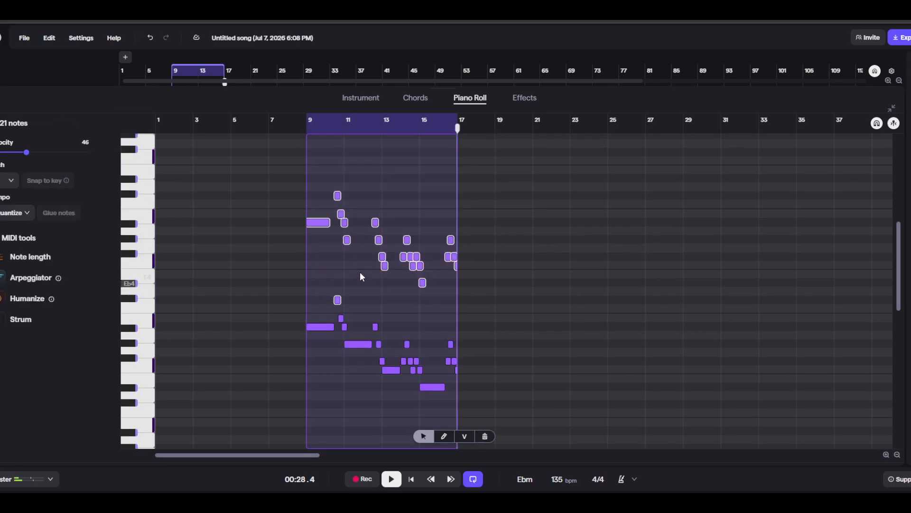
drag(323, 175, 469, 288)
click(68, 218)
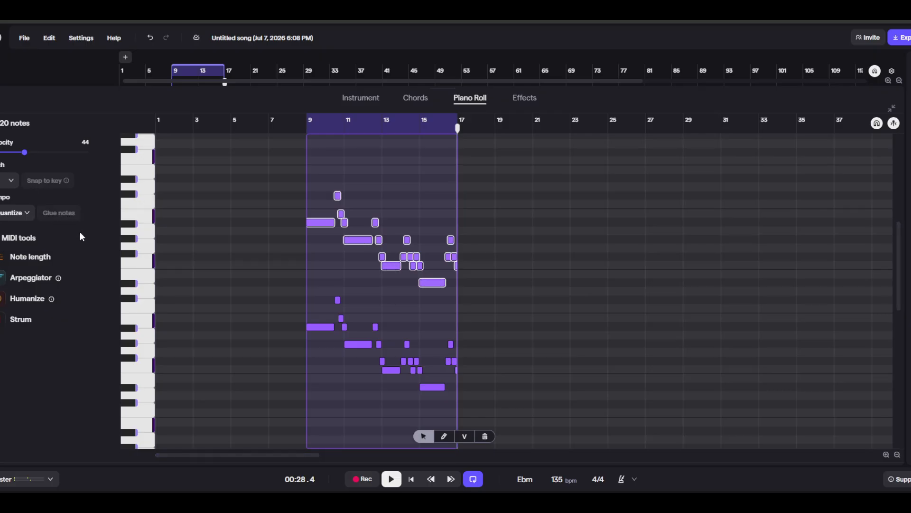
Humanize the selected upper-octave notes with 18% time and play the section from bar 9.
click(26, 304)
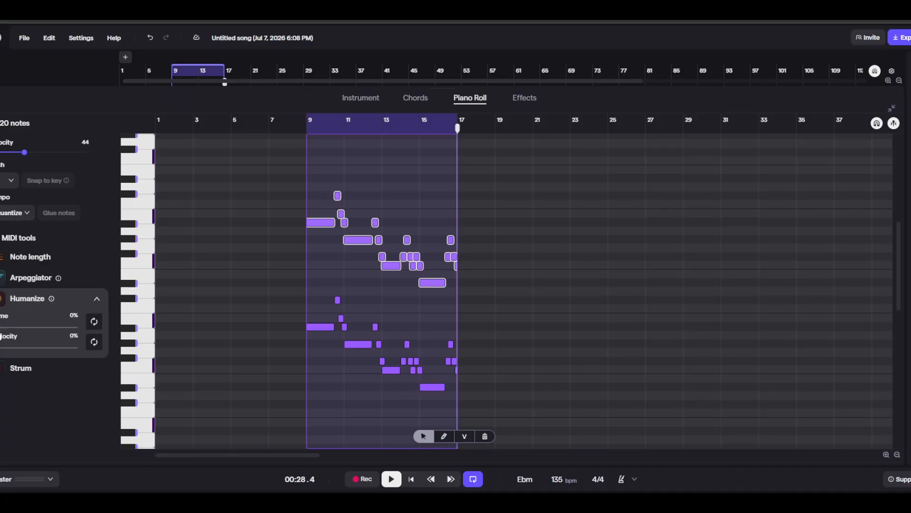
drag(1, 328, 12, 338)
click(314, 126)
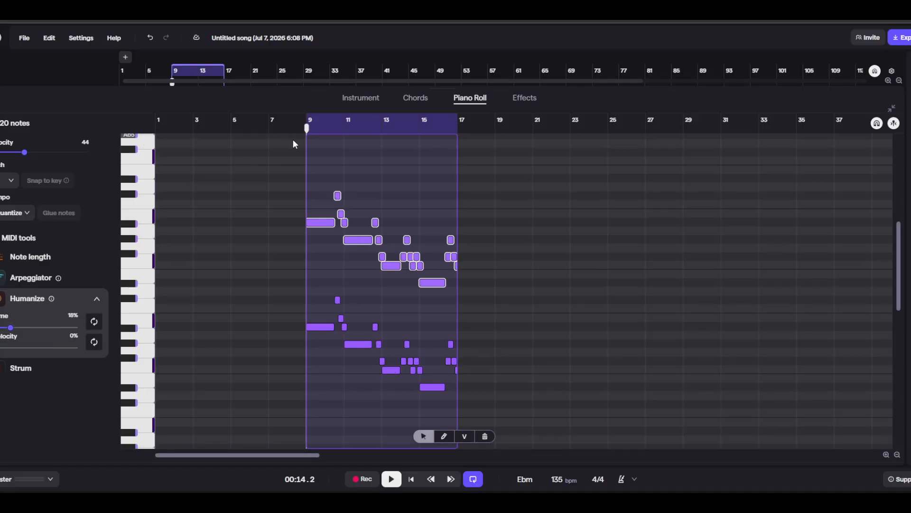
key(space)
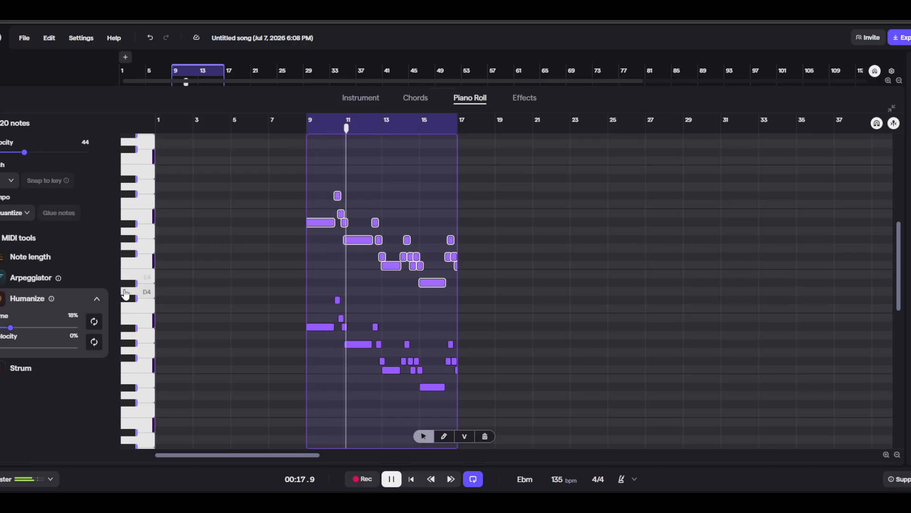
click(95, 300)
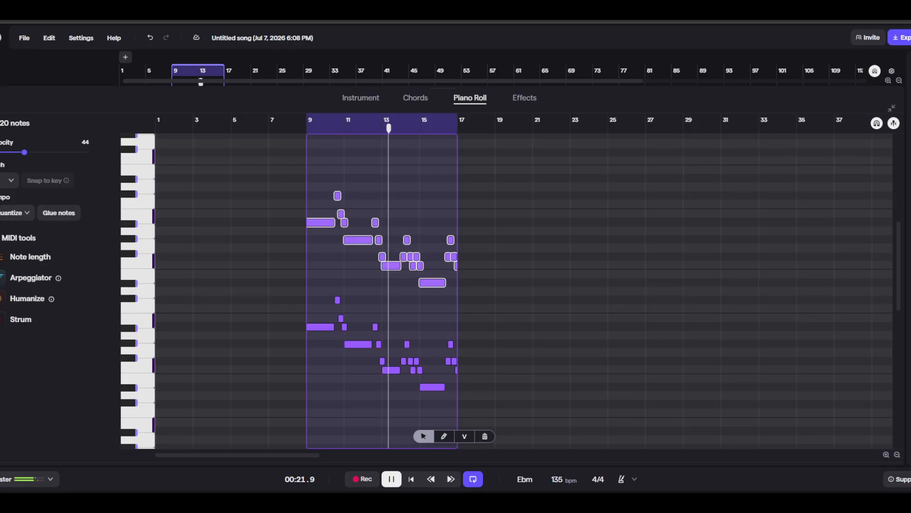
Listen to the East Guitar track on its own and open its region's notes.
click(1, 98)
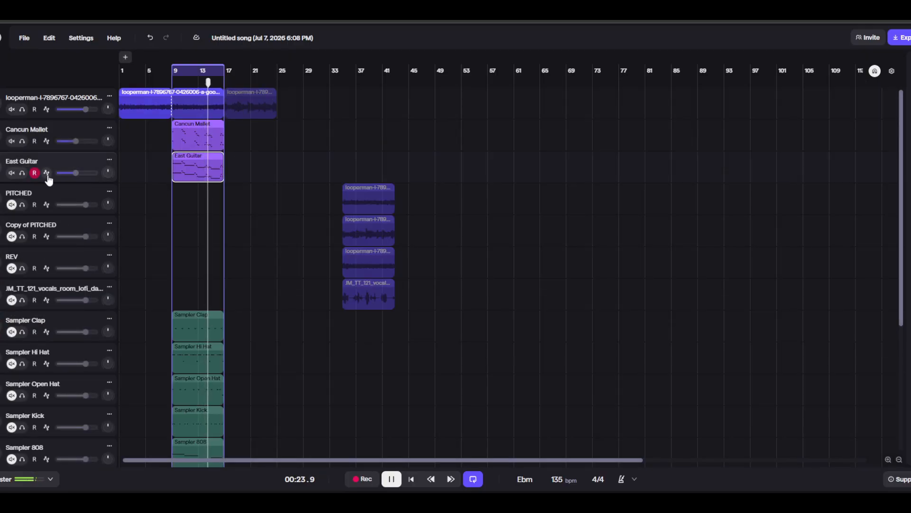
click(1, 167)
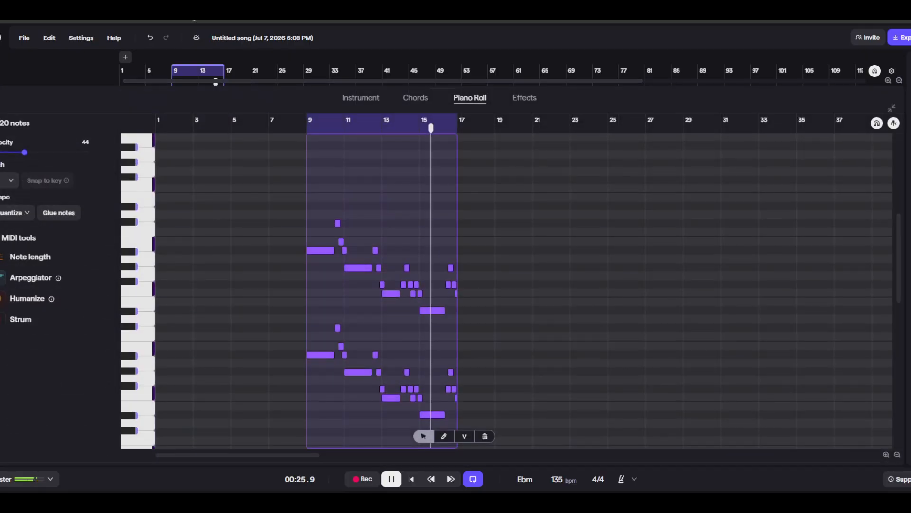
click(1, 98)
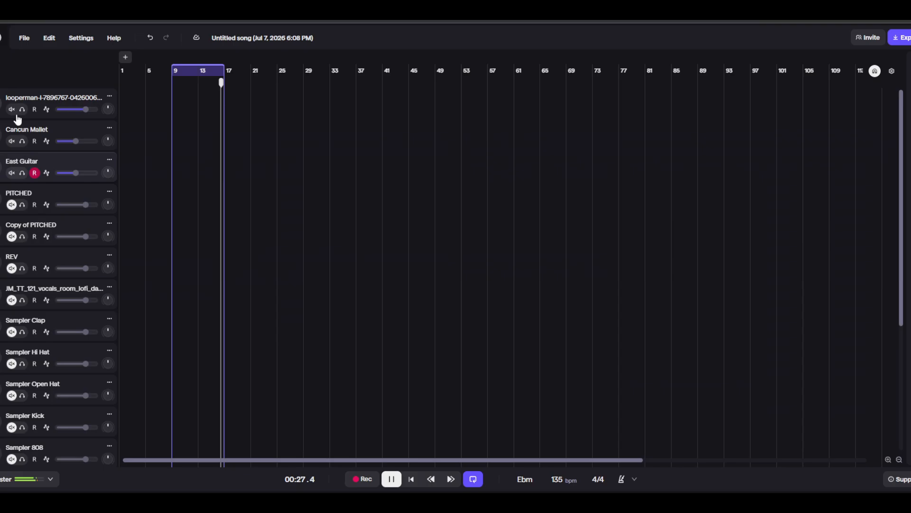
click(21, 173)
double_click(198, 167)
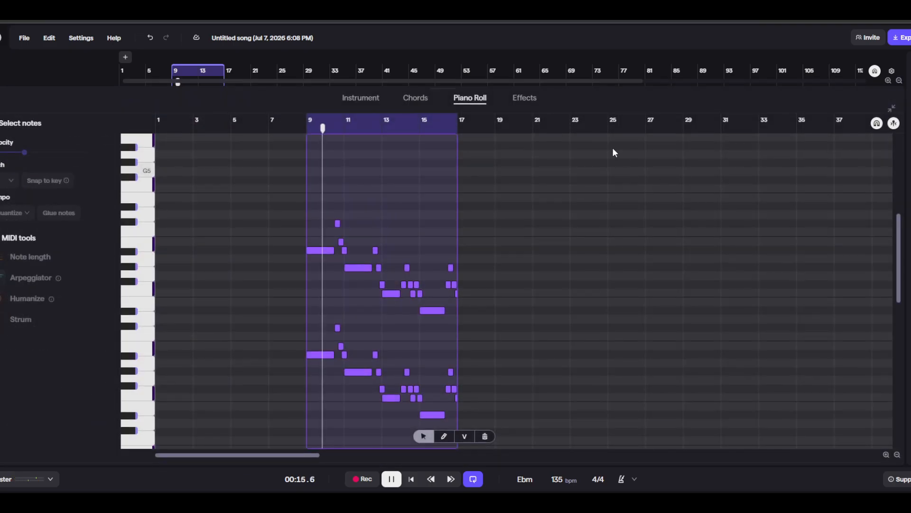
Add Reverb Pro, a Reverb with the Medium Spring preset and a Stereo Delay to the East Guitar track, and play from bar 9.
click(522, 98)
click(149, 284)
click(738, 86)
text(vi)
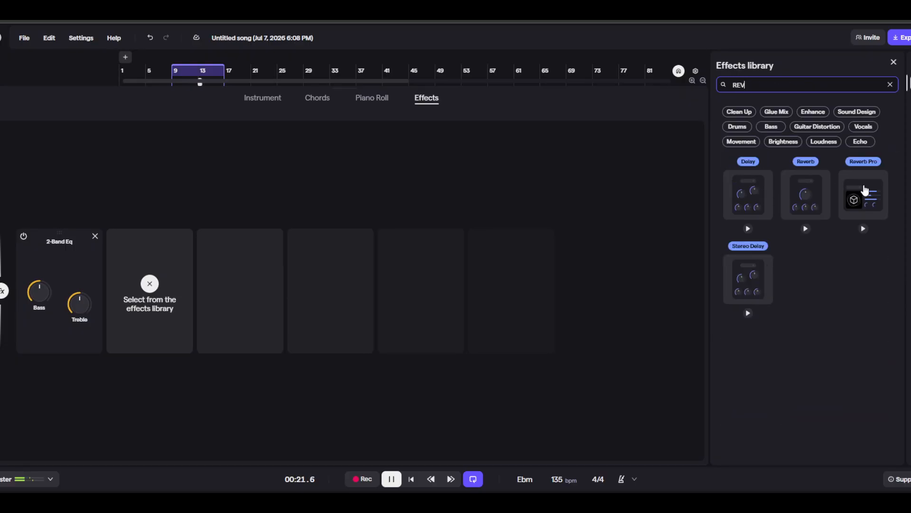
click(841, 190)
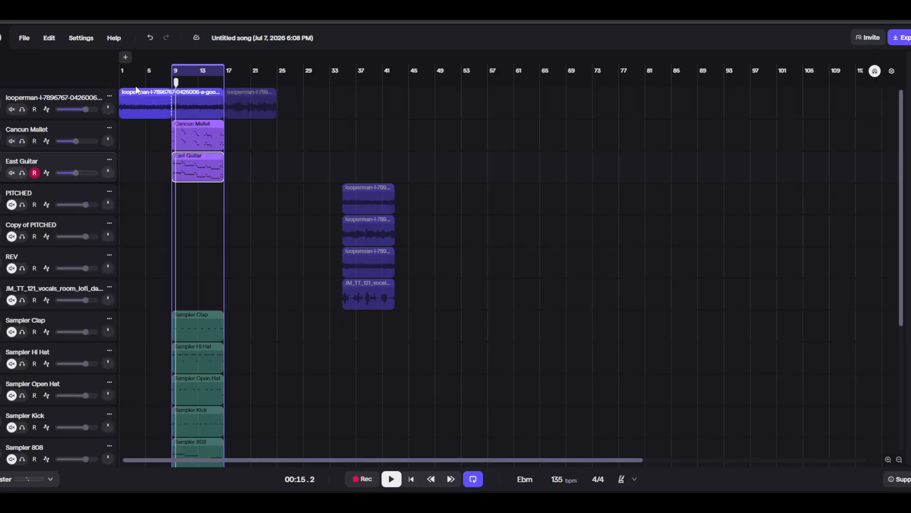
click(174, 81)
key(space)
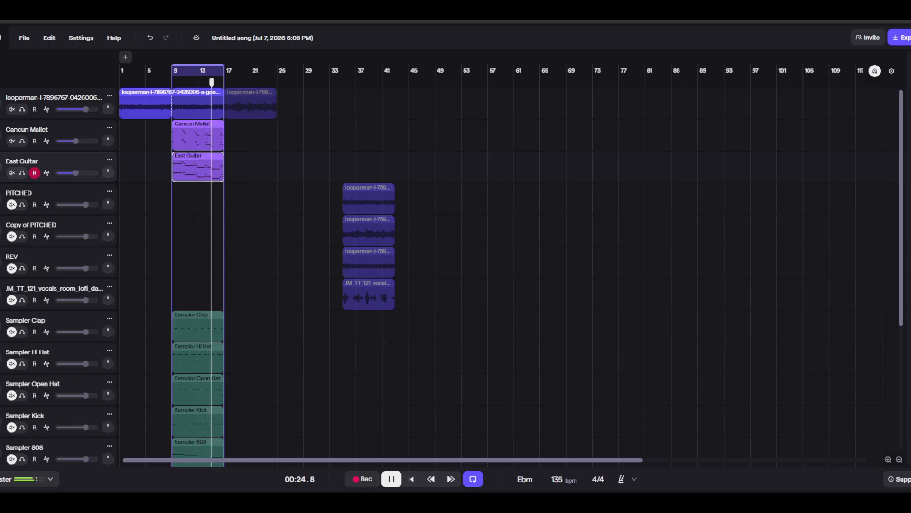
Transpose the East Guitar's 20 upper-octave melody notes down two octaves so they sit below the other melody line.
click(1, 167)
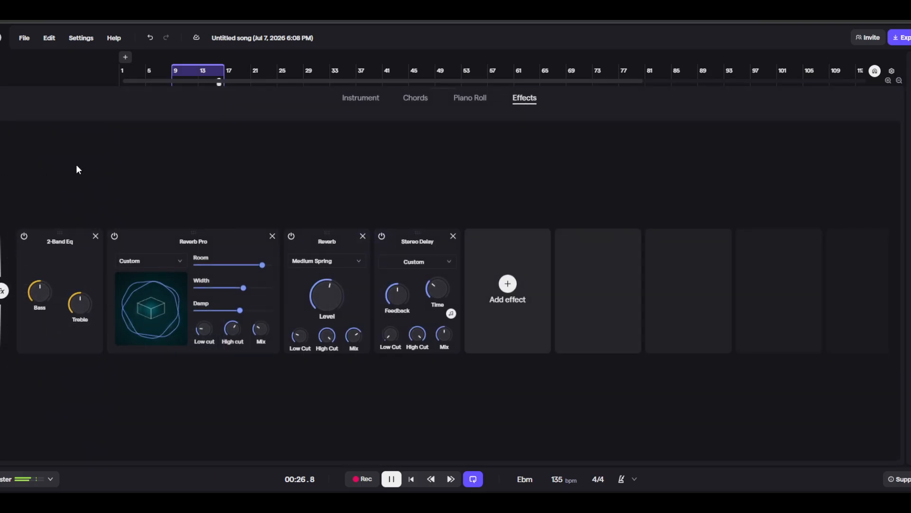
click(366, 98)
click(469, 98)
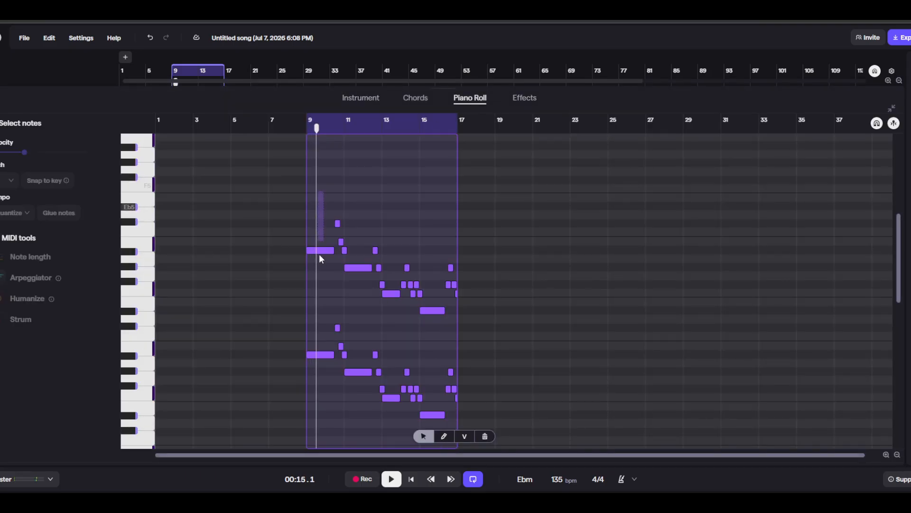
drag(319, 254, 472, 338)
drag(317, 208, 462, 316)
scroll(300, 147, down, 3)
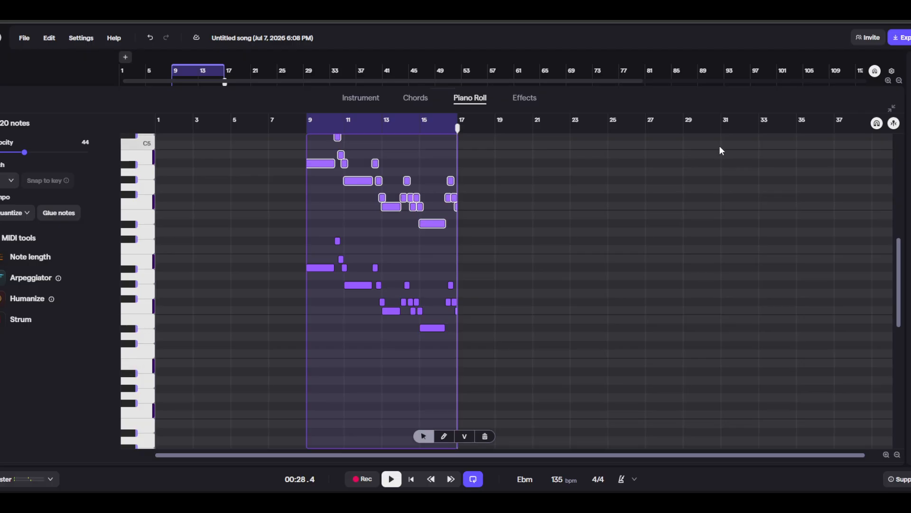
key(Down)
key(Down)
key(Down)
key(Down)
key(Down)
key(Down)
key(Down)
key(Down)
key(Down)
key(Down)
key(Down)
key(Down)
key(Down)
key(Down)
key(Down)
key(Down)
key(Down)
key(Down)
key(Down)
key(Down)
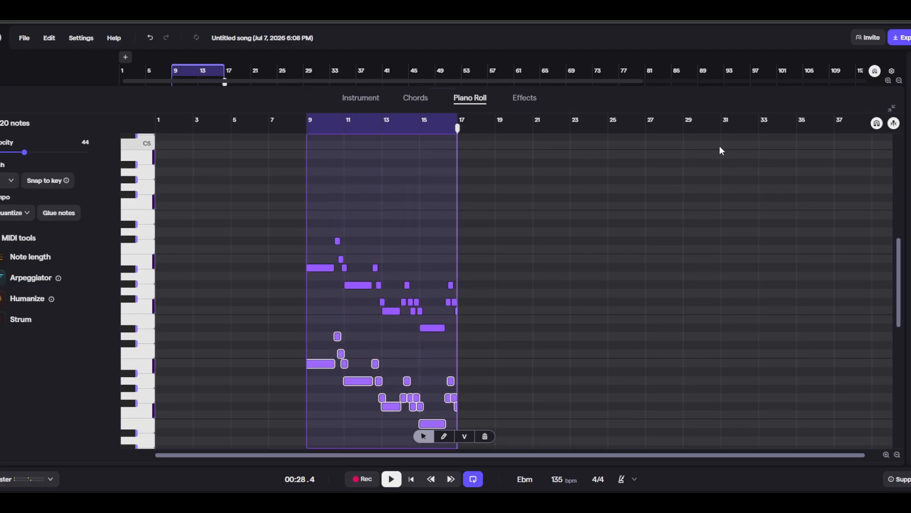
key(Down)
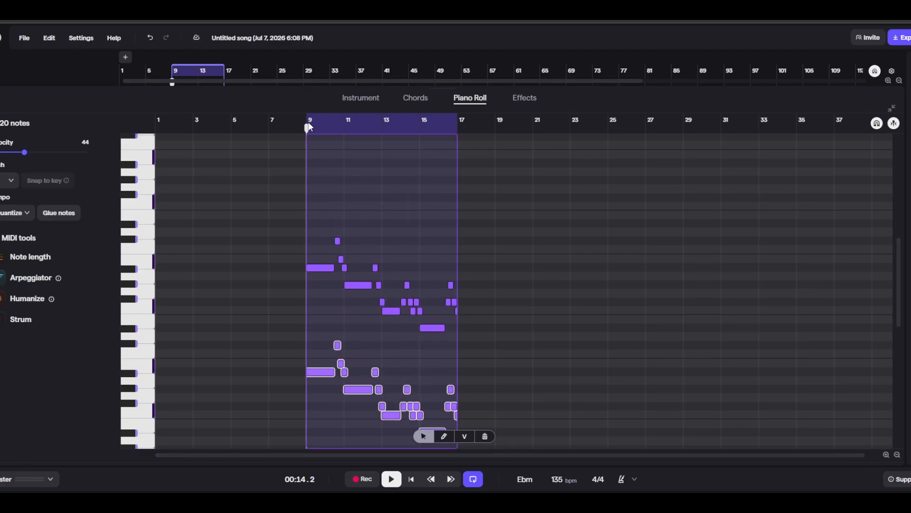
Play the looped section from bar 9 in the full track view to check the transposed guitar melody.
key(space)
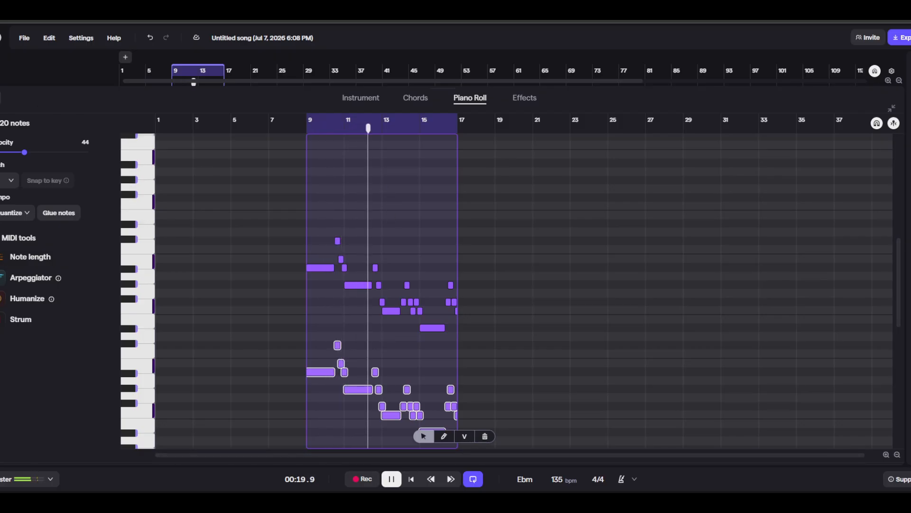
click(0, 97)
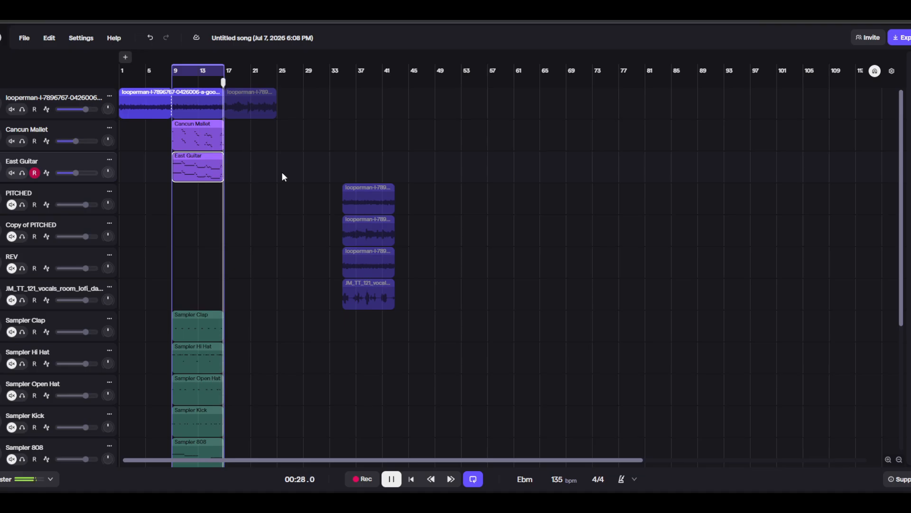
key(space)
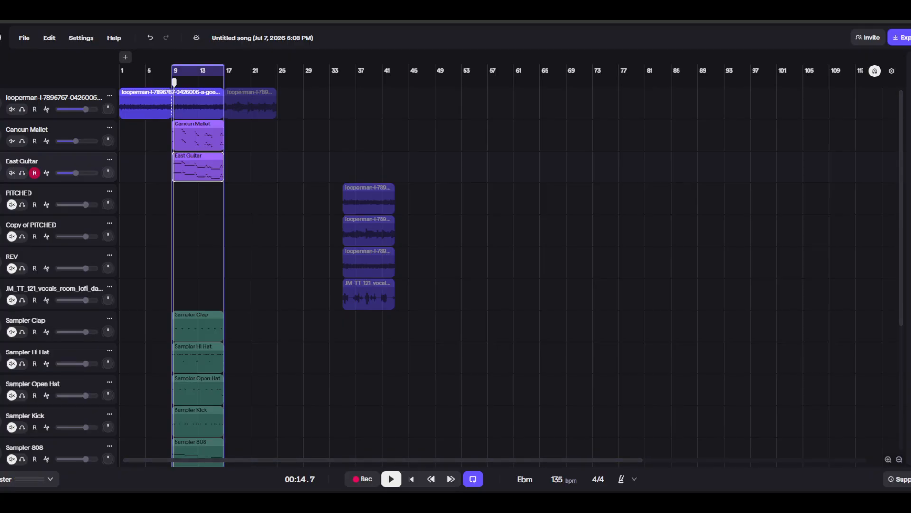
Play the full song arrangement from the beginning.
click(411, 479)
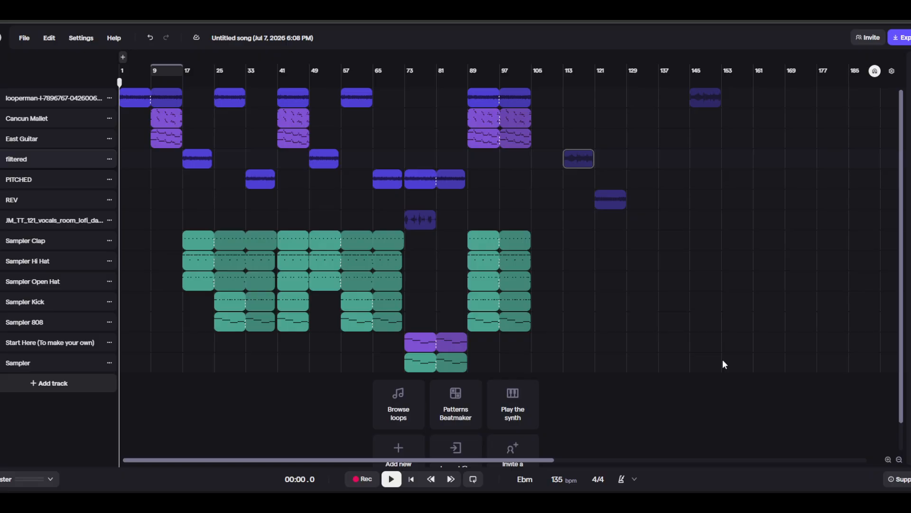
key(space)
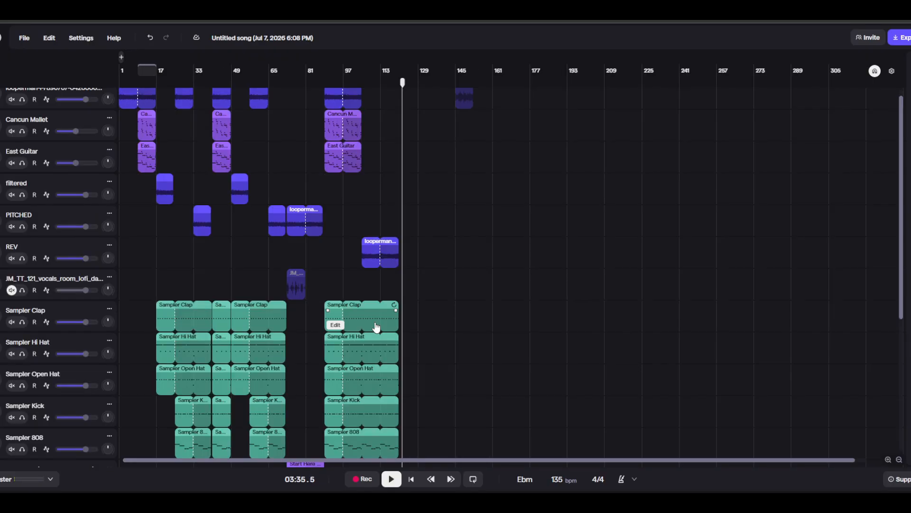
scroll(377, 328, up, 1)
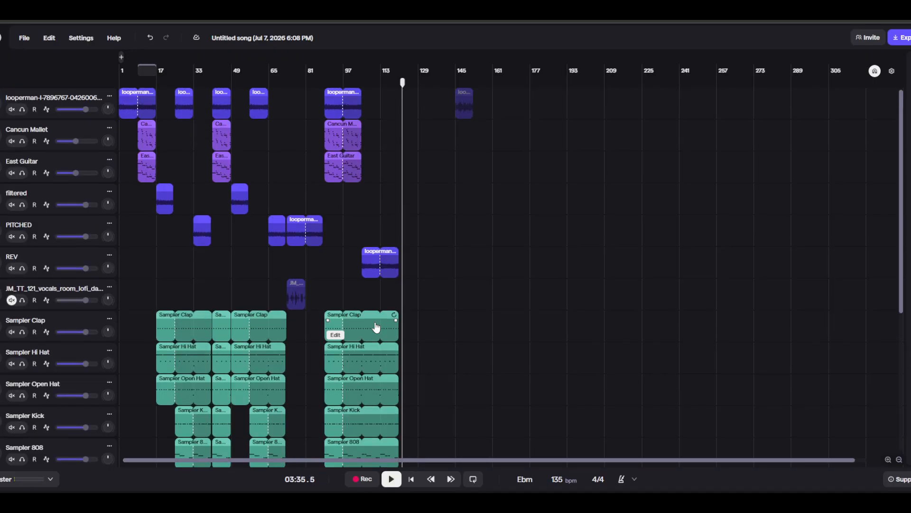